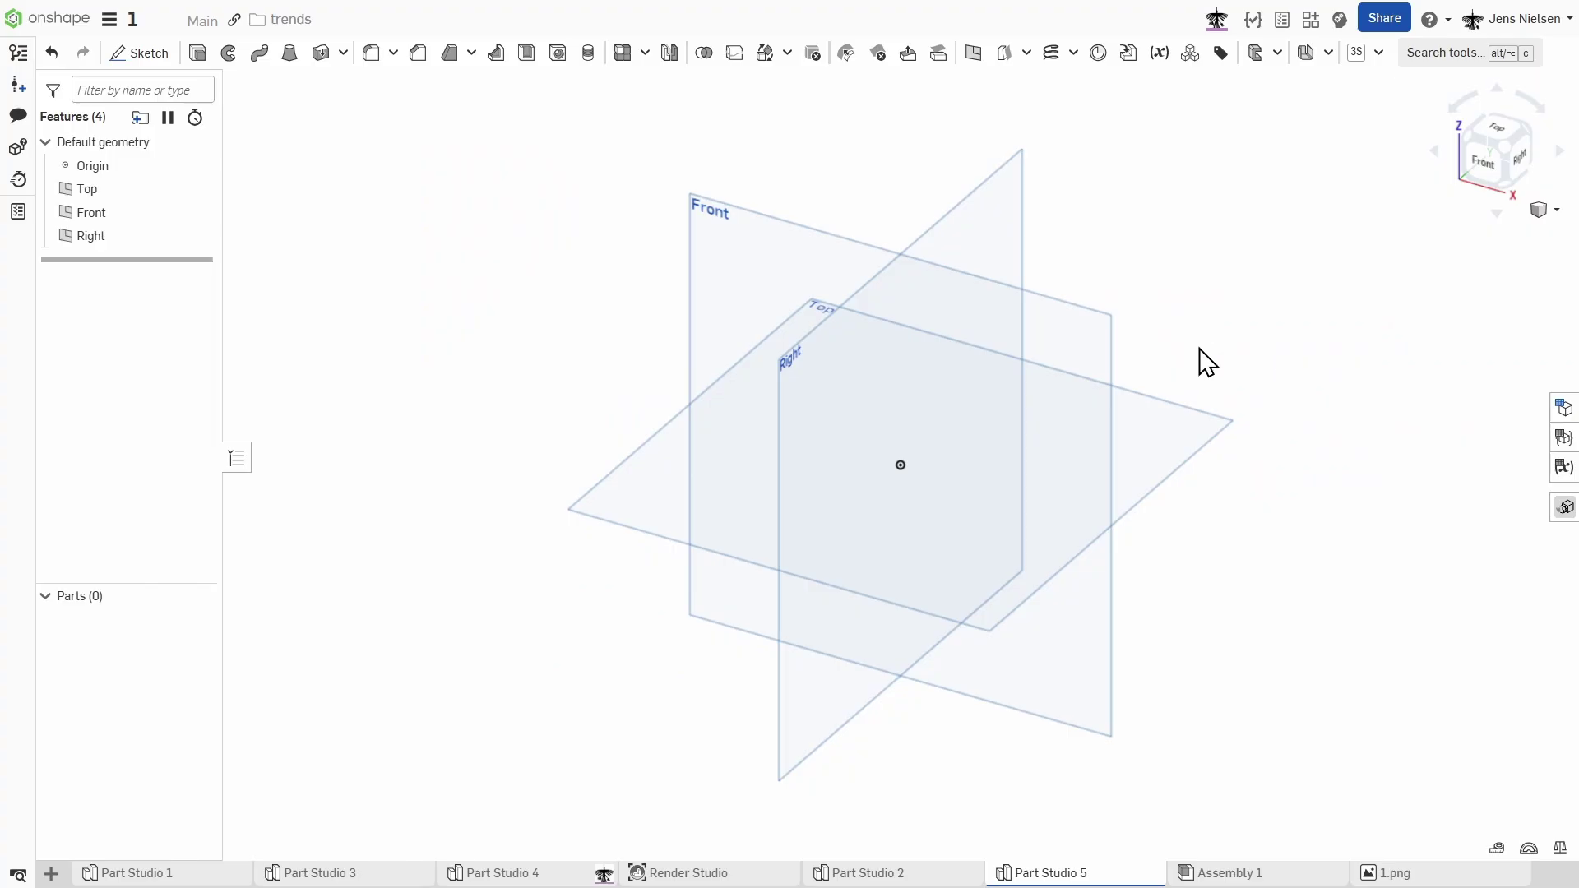
Step: Define a variable #l with value 11 mm in Part Studio 5
left_click(1160, 53)
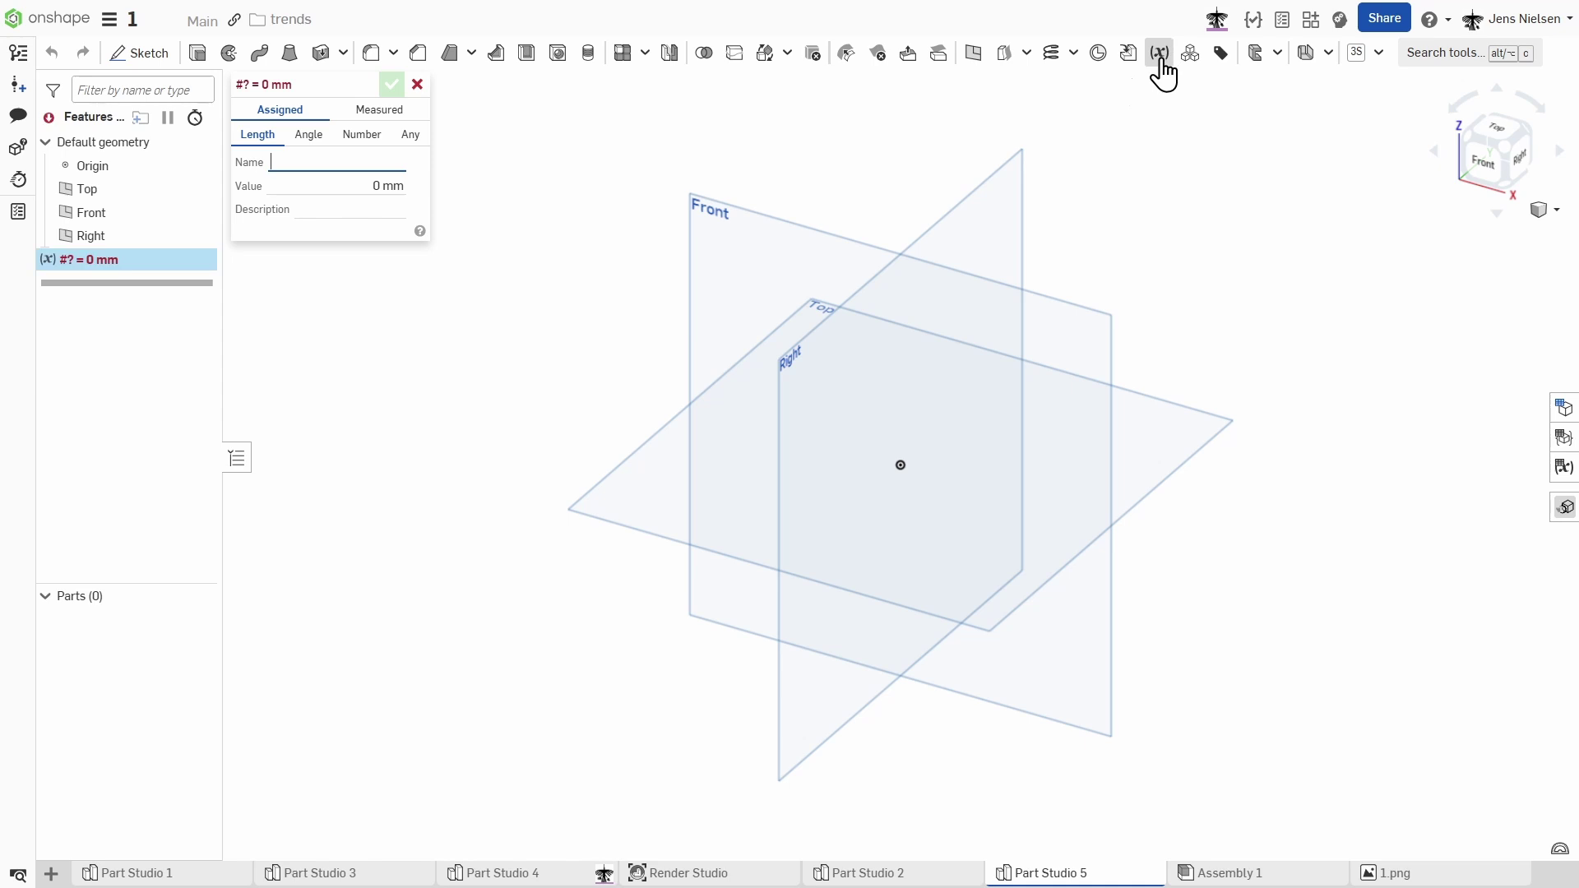
type("l")
left_click(380, 185)
type("11")
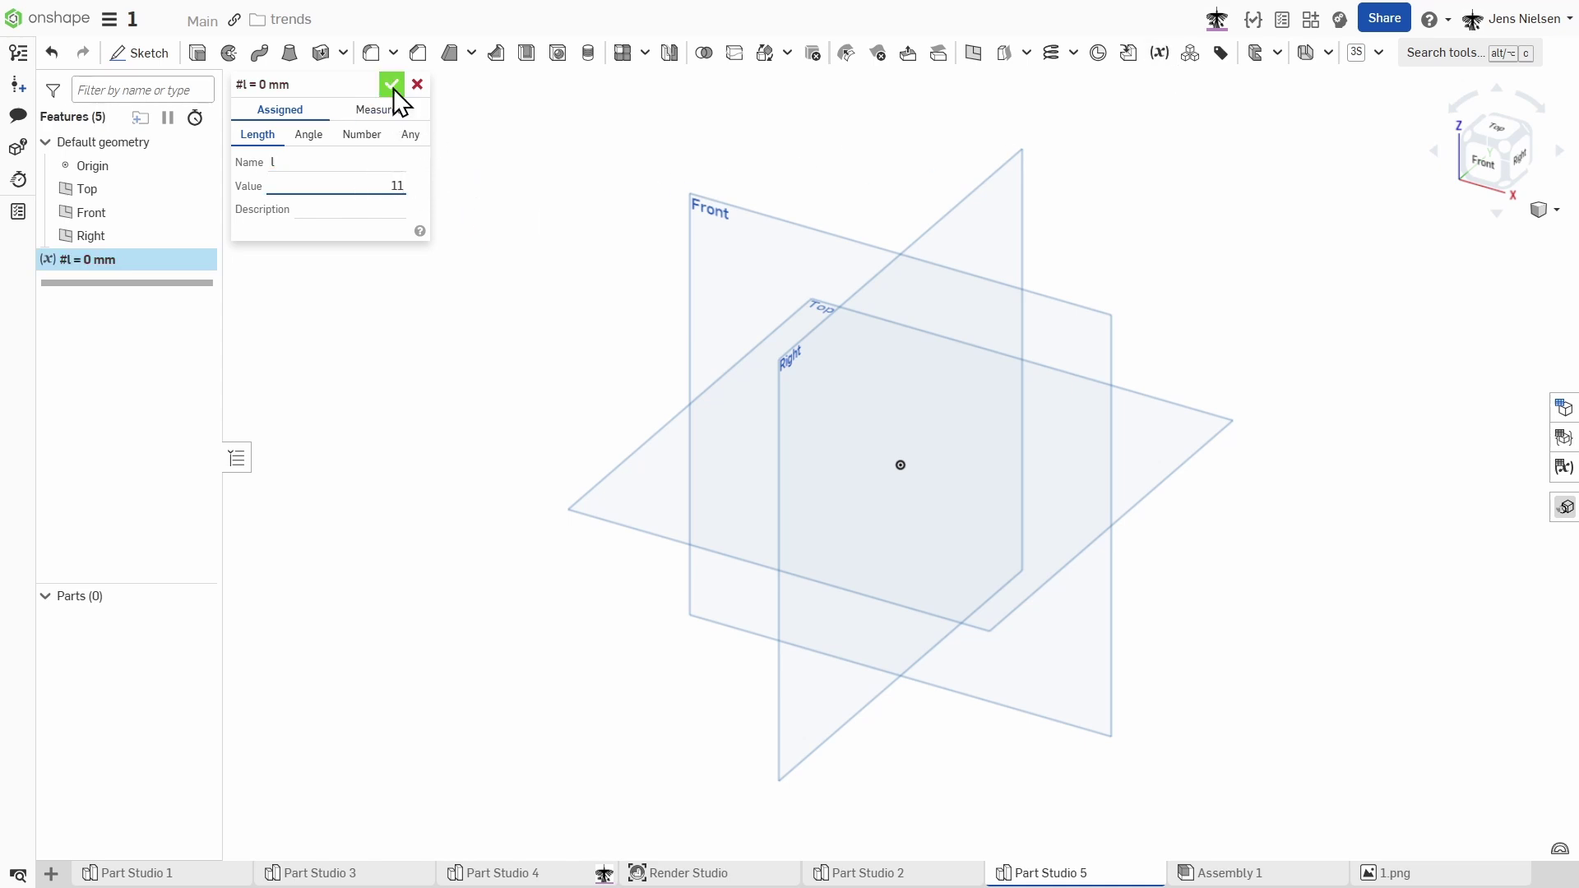
left_click(391, 84)
Step: Start a sketch on the Top plane, viewed normal with default planes hidden
key("s")
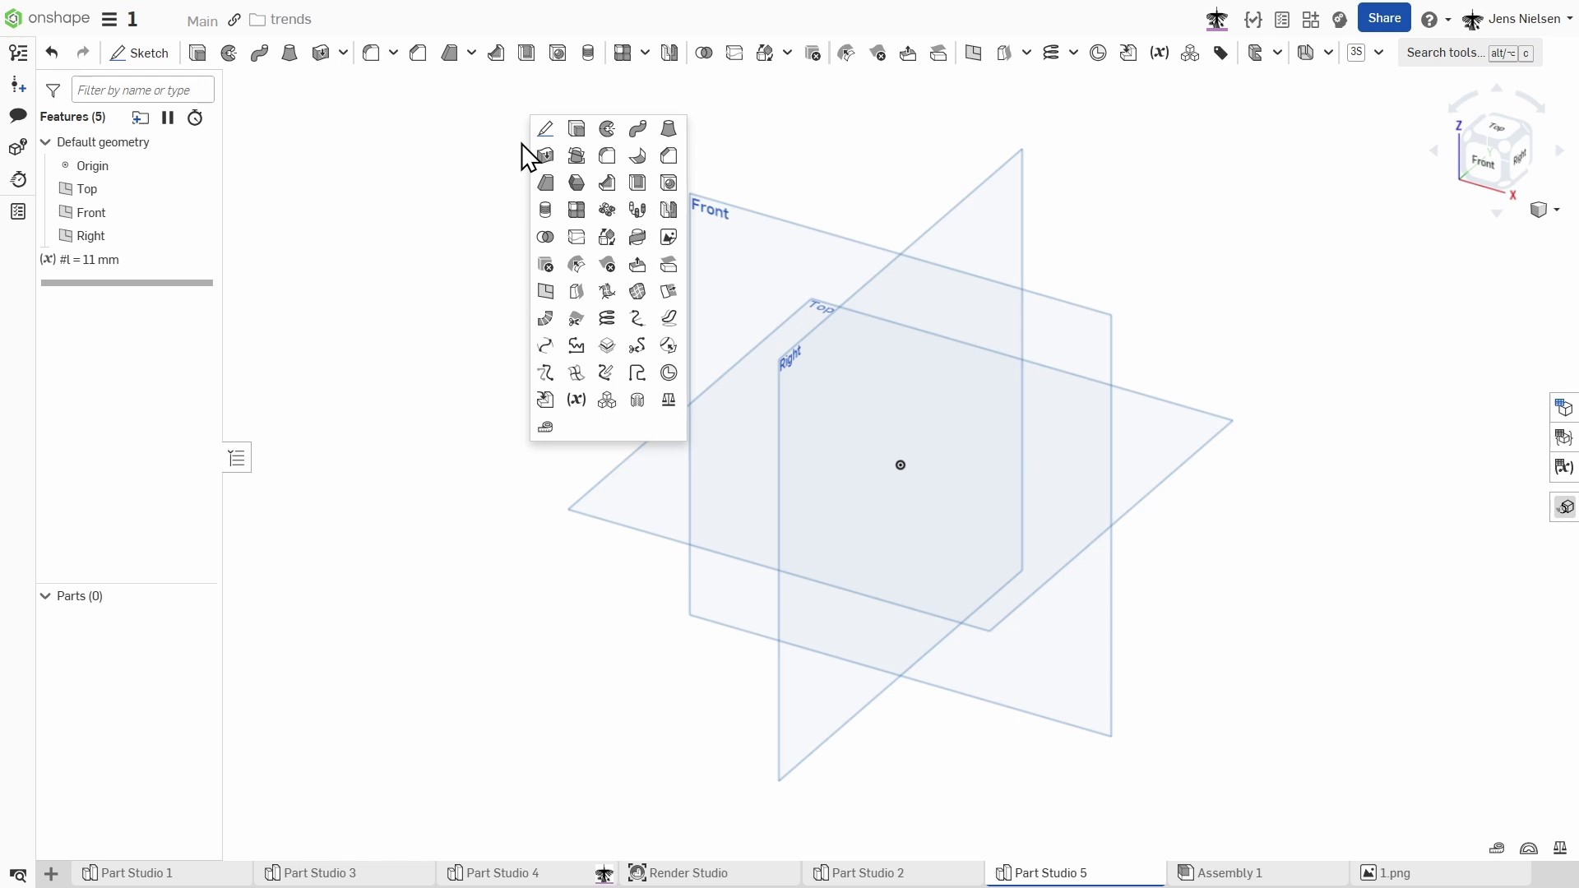
left_click(543, 130)
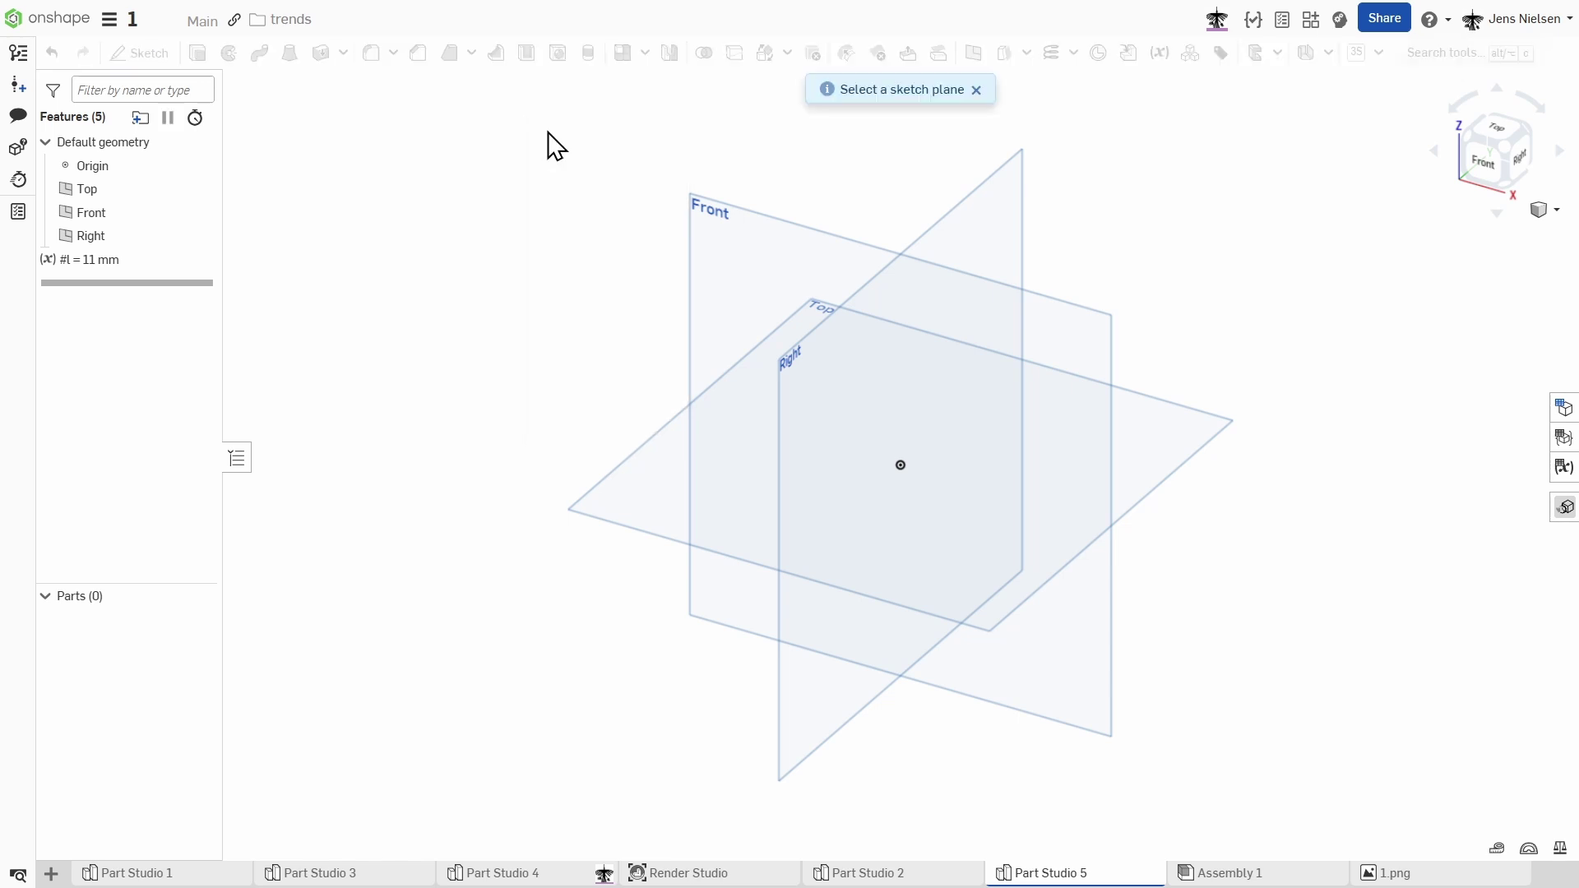
left_click(649, 469)
key("n")
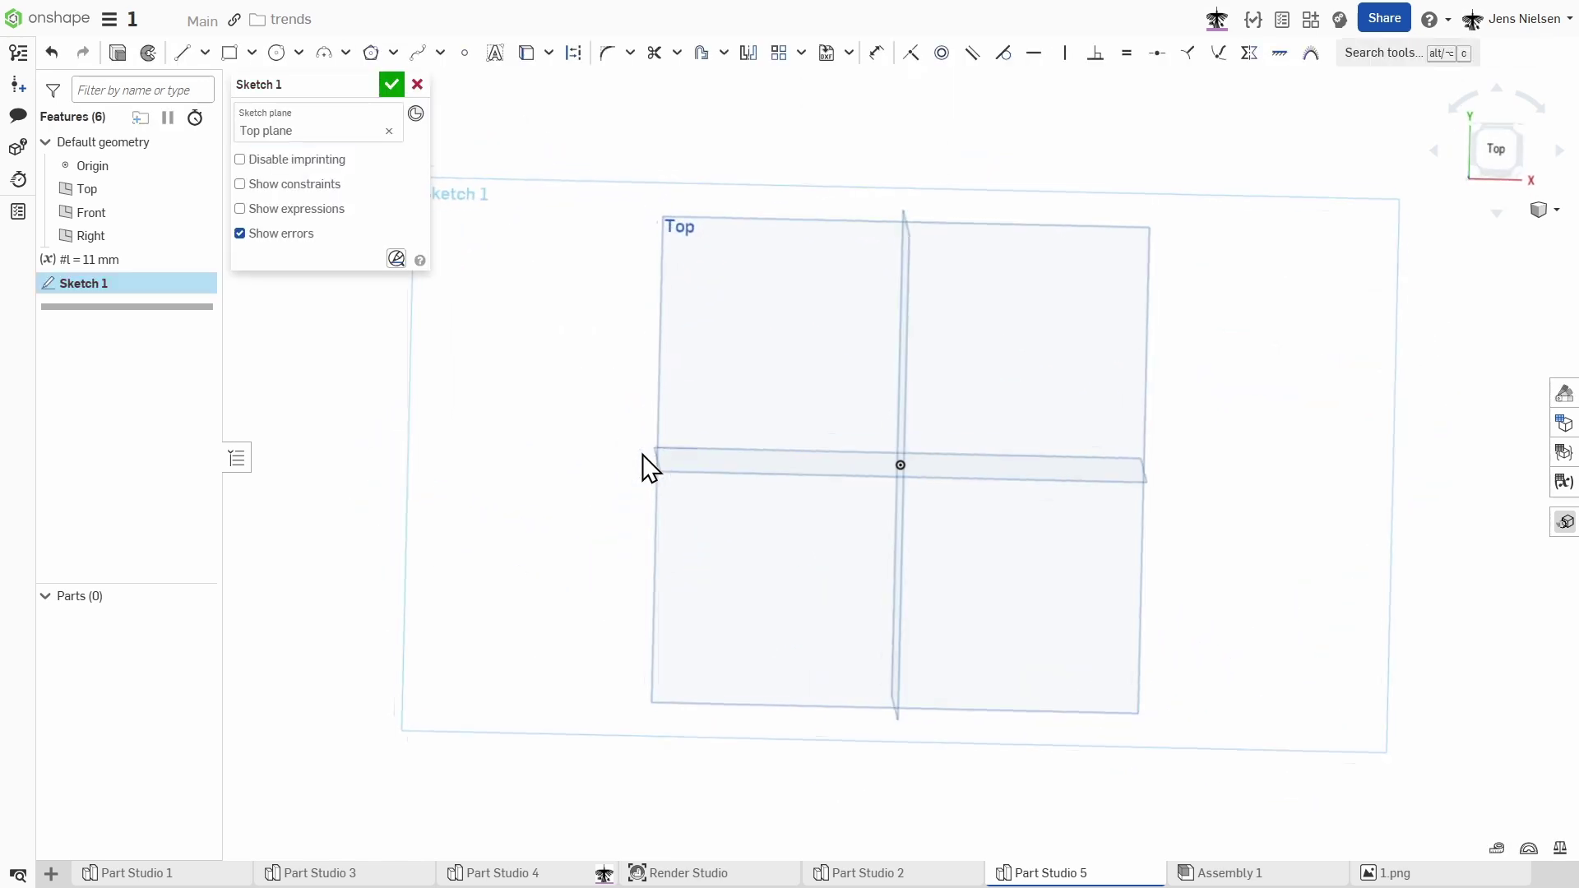
key("p")
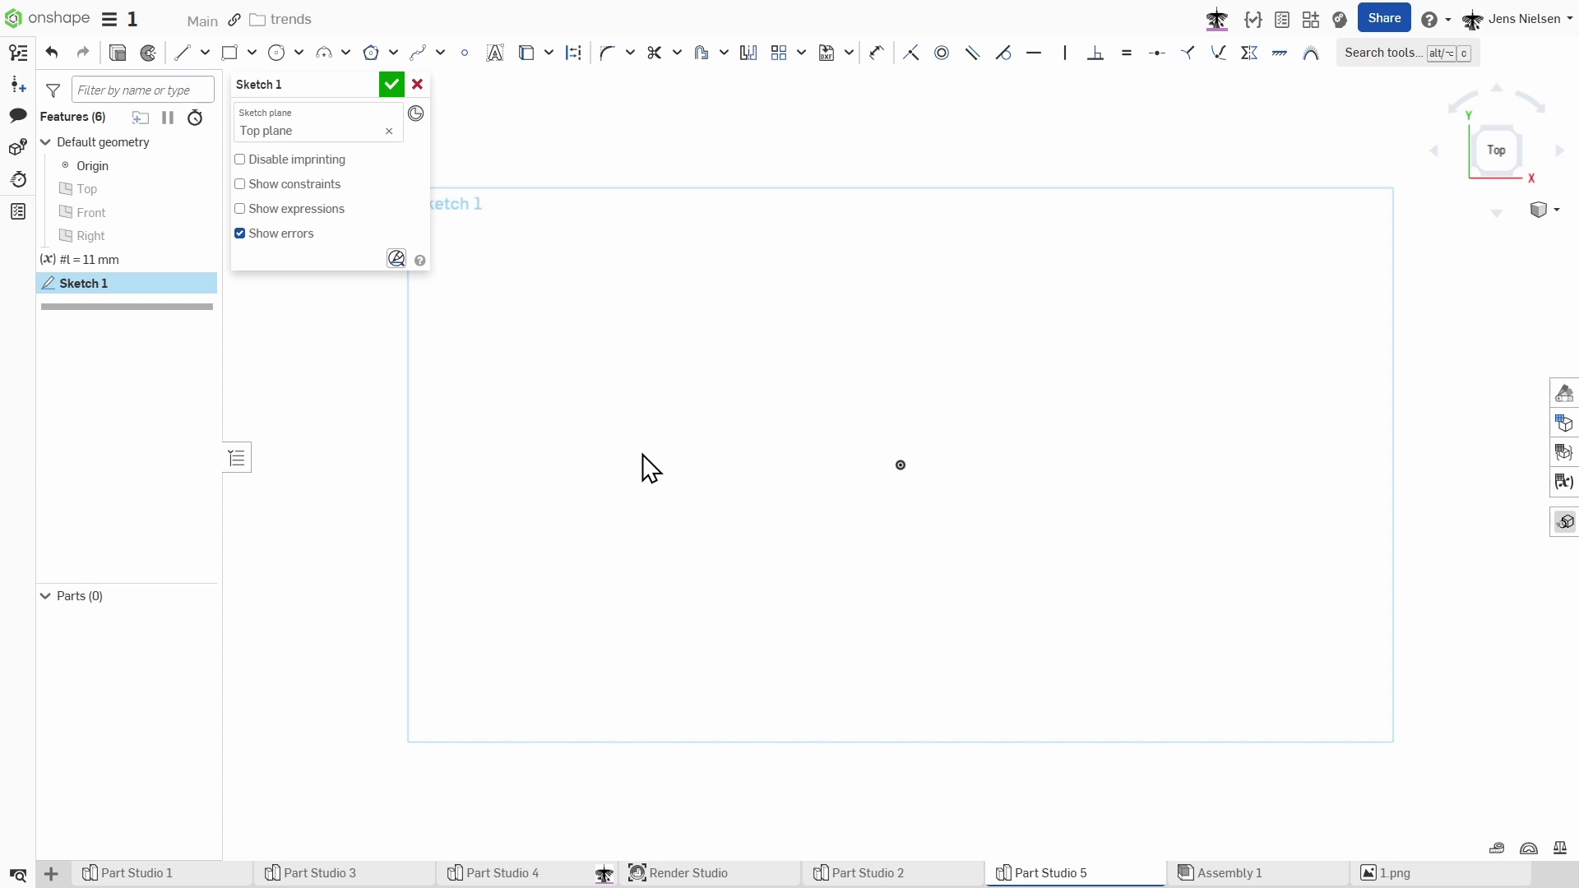
Step: Draw a circle at the origin with diameter #l*2 (Ø22)
key("c")
left_click(900, 464)
left_click(960, 415)
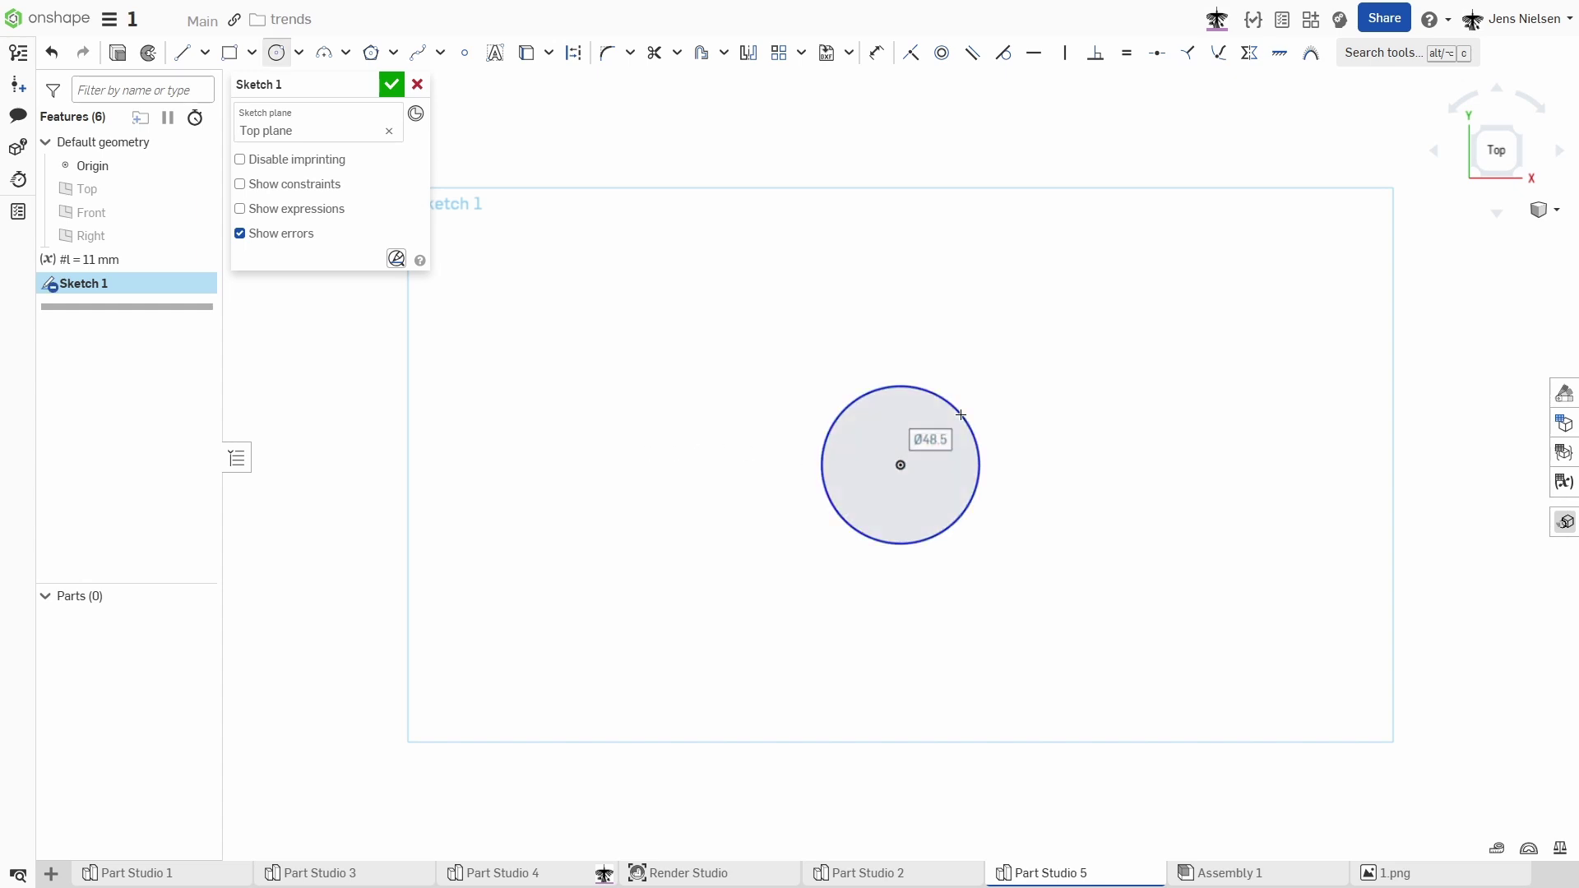
key("d")
left_click(959, 411)
left_click(981, 368)
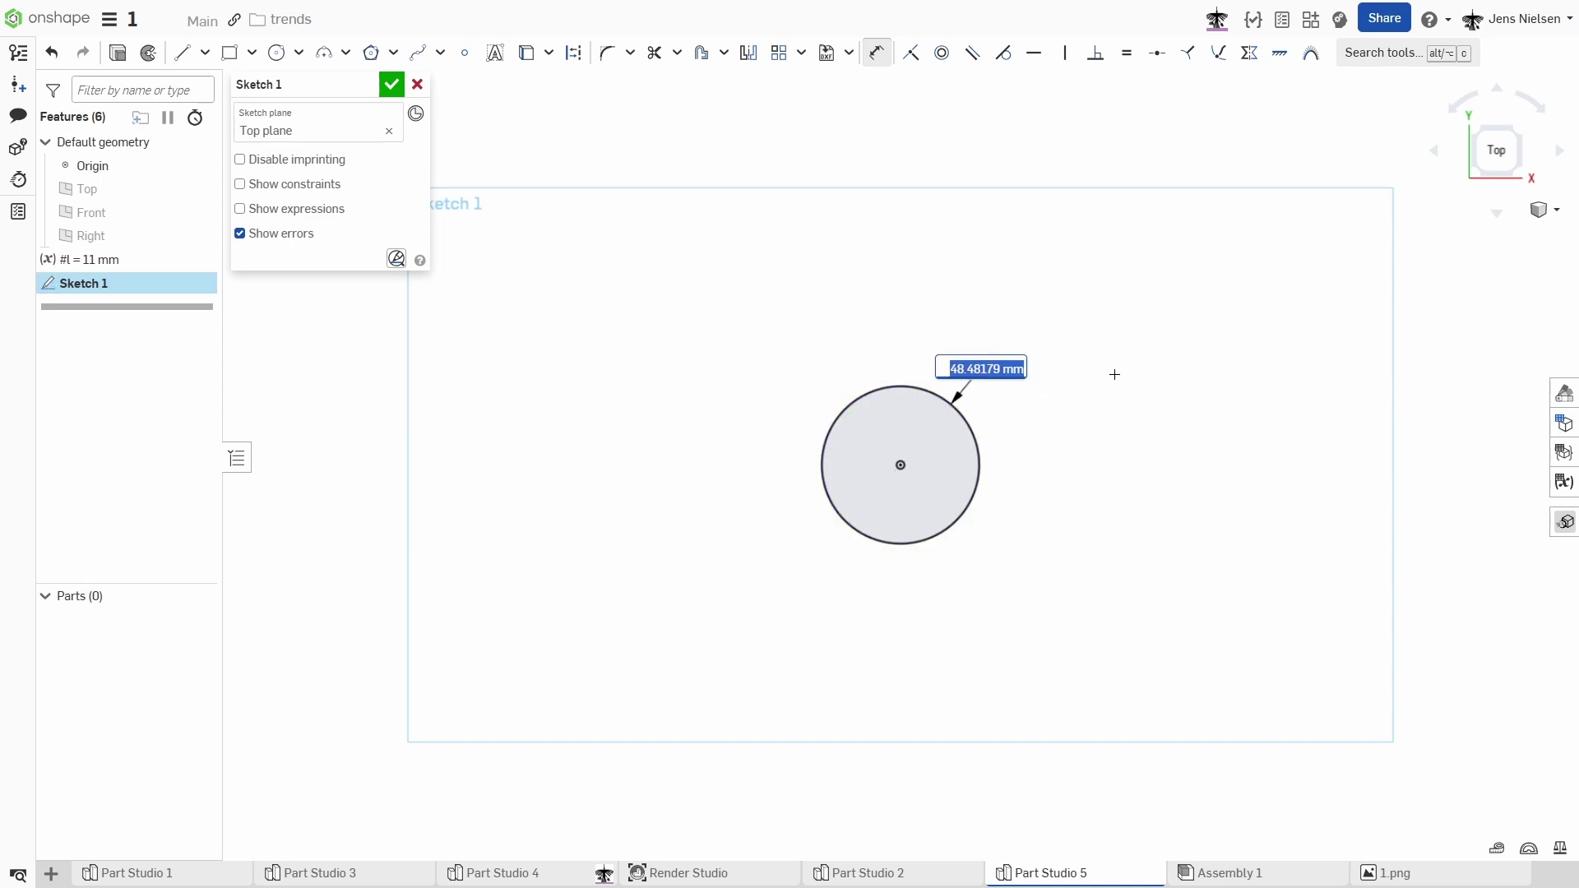
type("l")
left_click(988, 393)
key("Return")
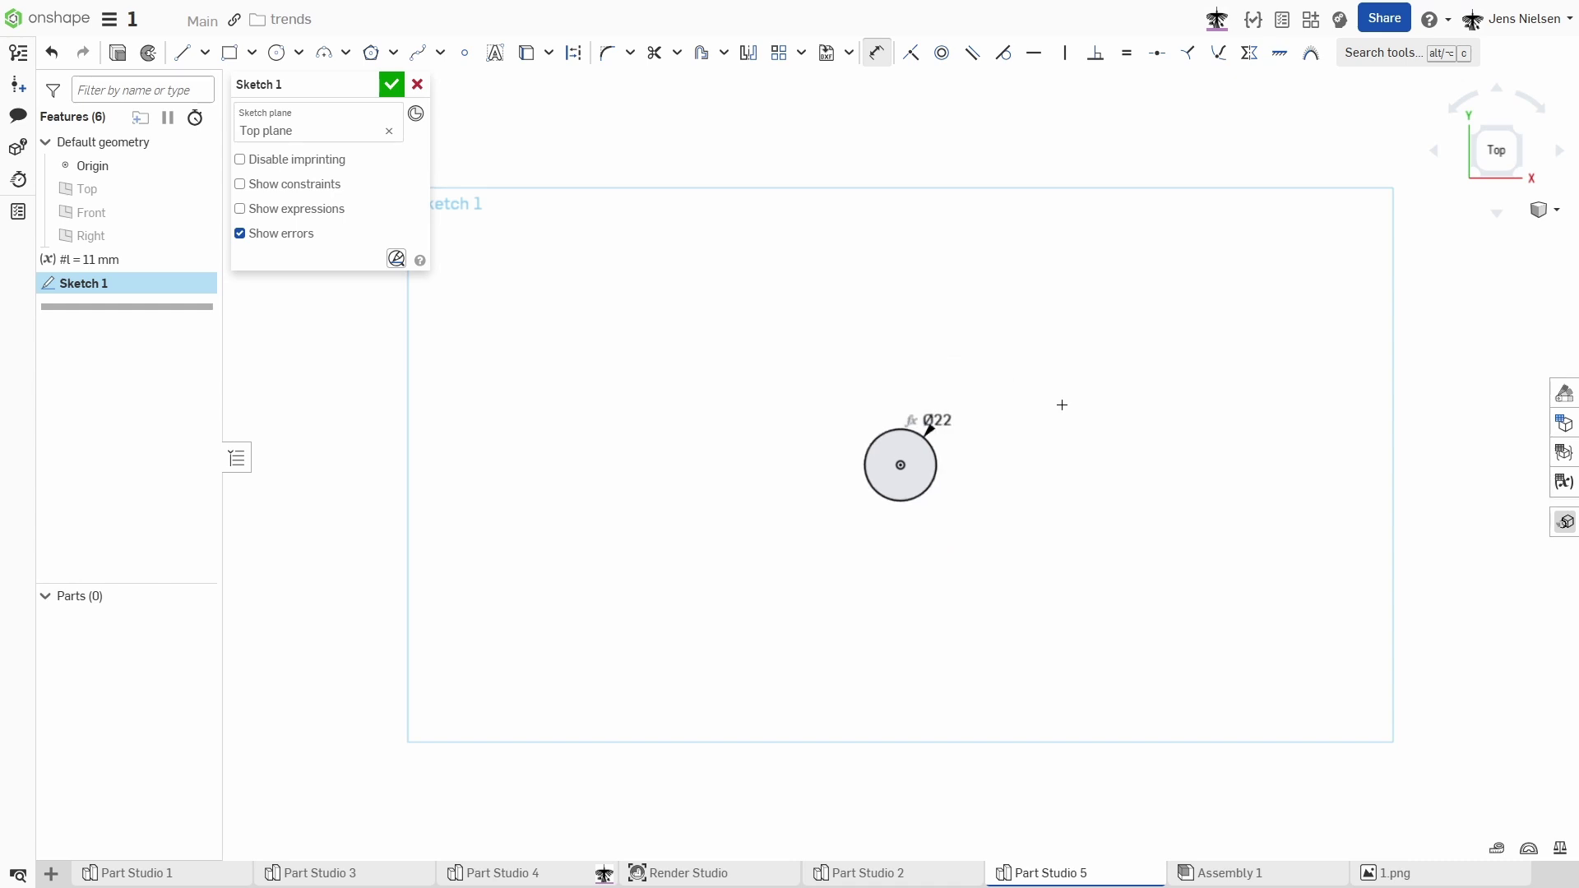
Step: Draw a horizontal construction line from the circle centre, dimensioned #l*6 (66 mm)
key("f")
key("l")
key("q")
left_click(895, 506)
scroll(1102, 526, "down", 5)
left_click(1154, 539)
key("d")
left_click(1066, 542)
left_click(1063, 588)
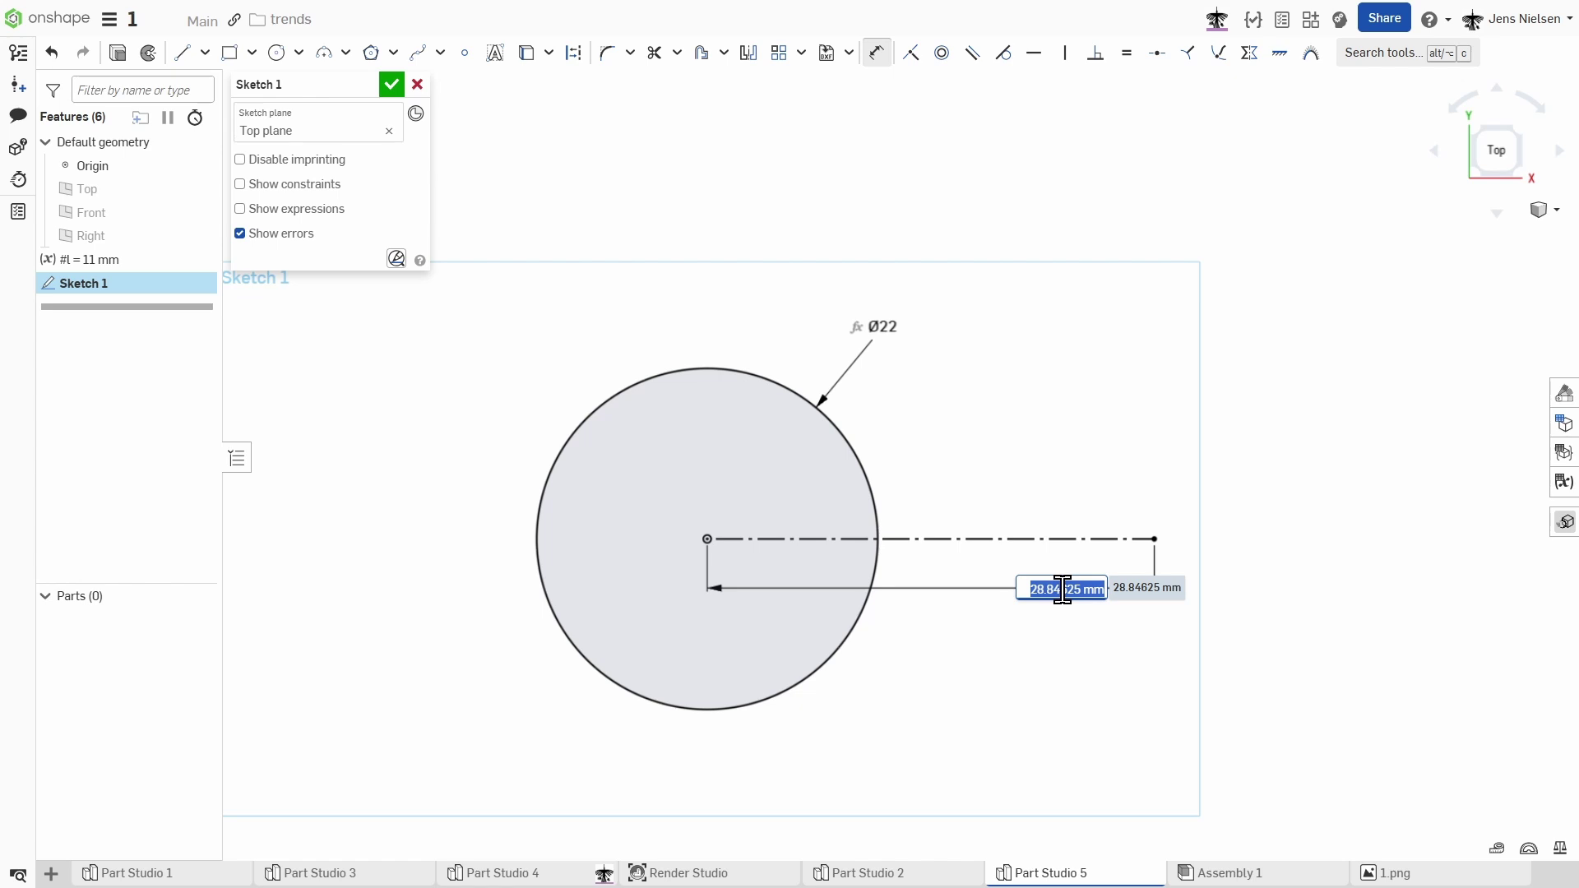
type("l")
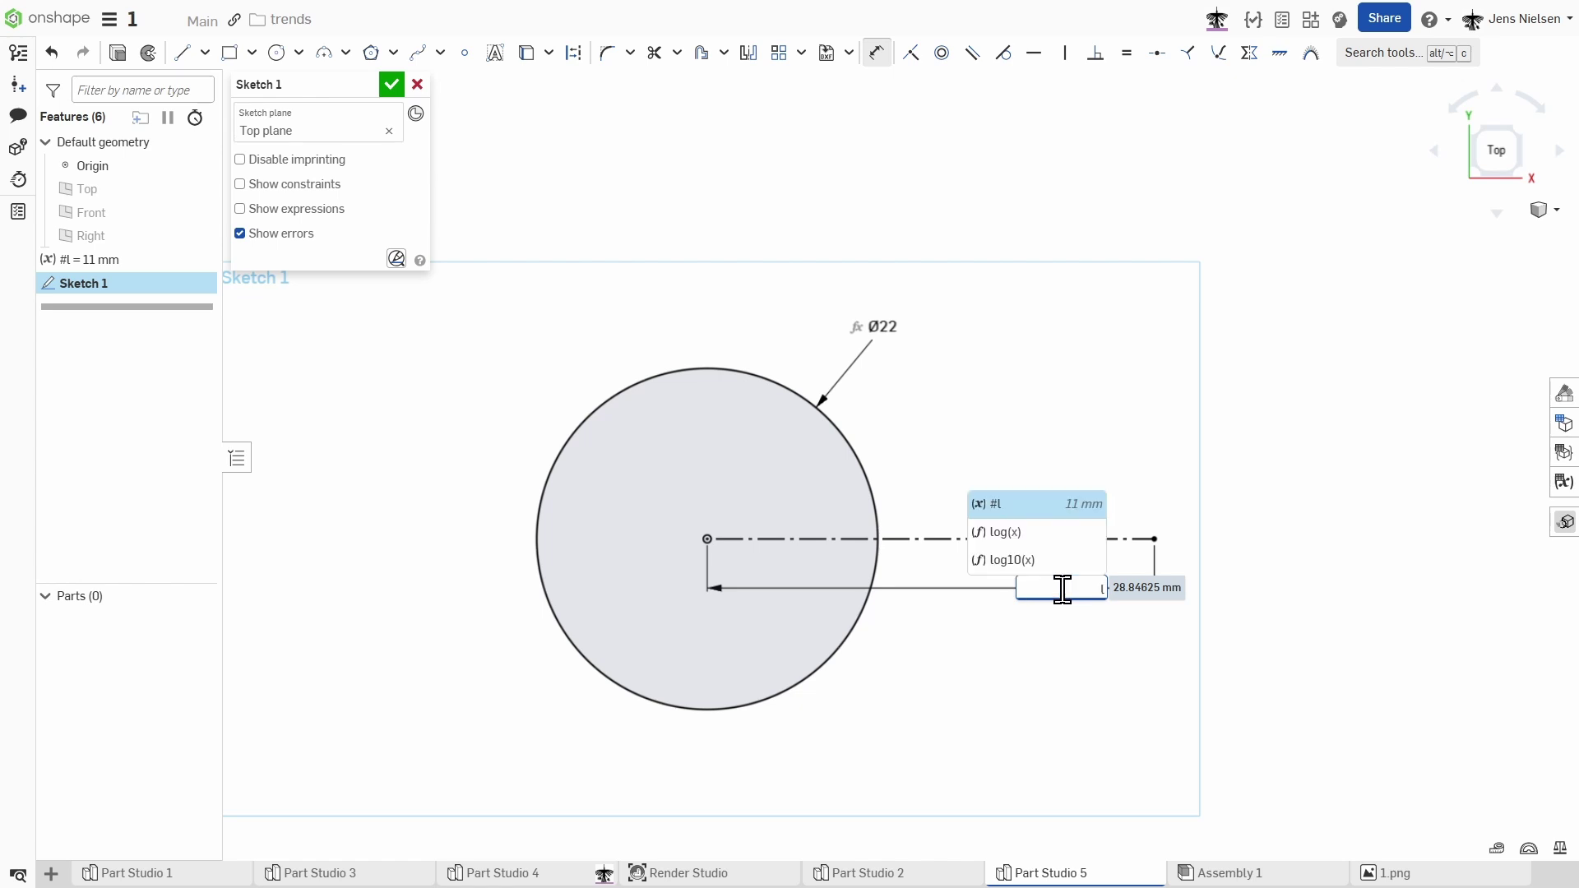
left_click(1022, 504)
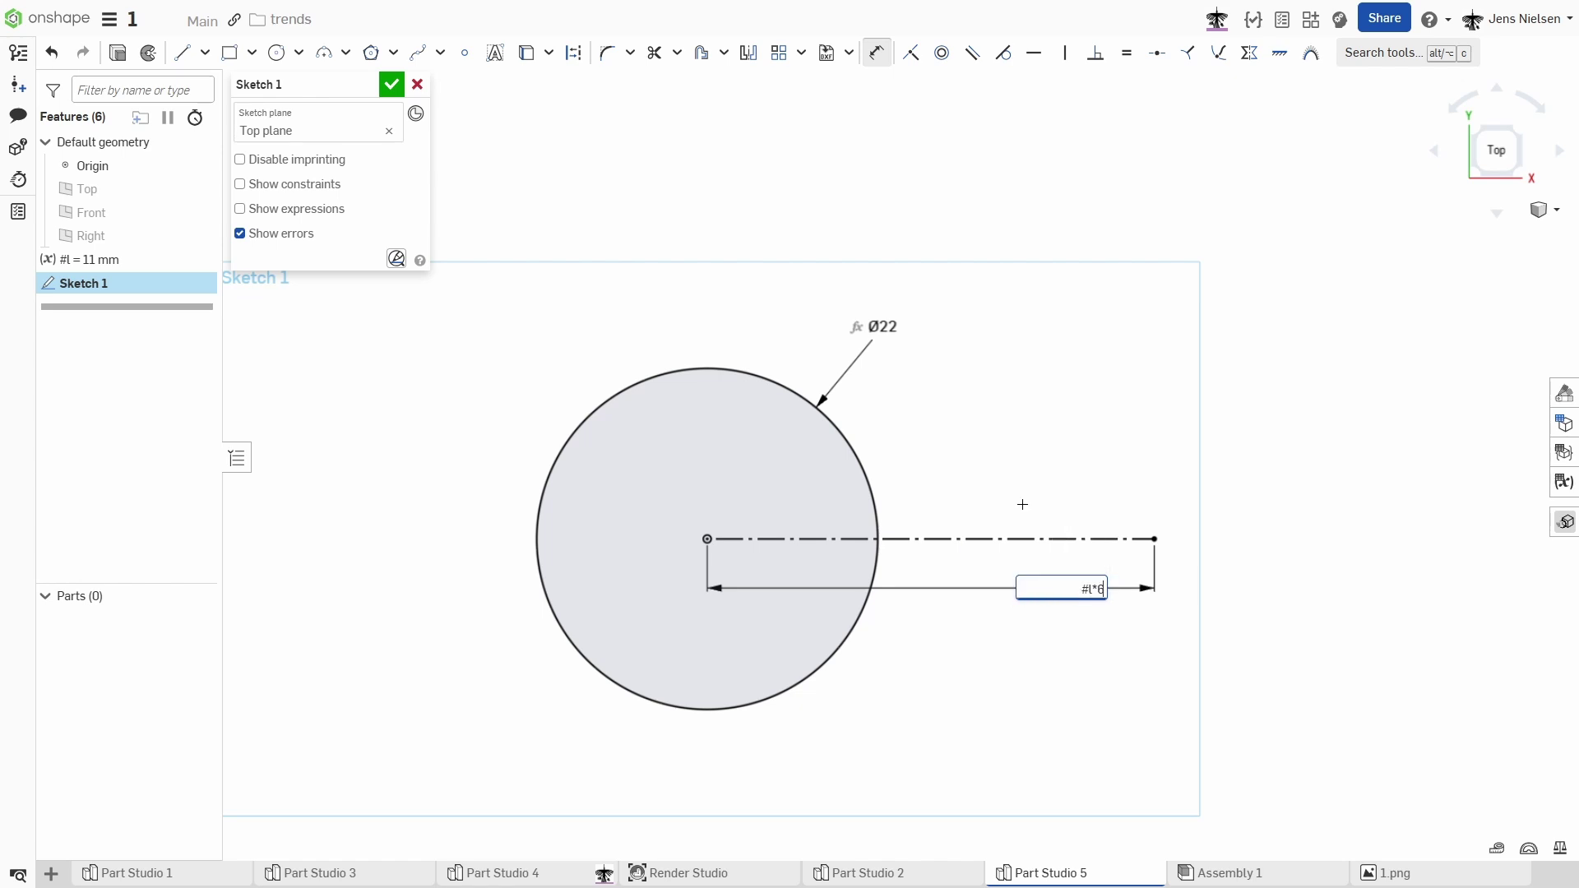
key("Return")
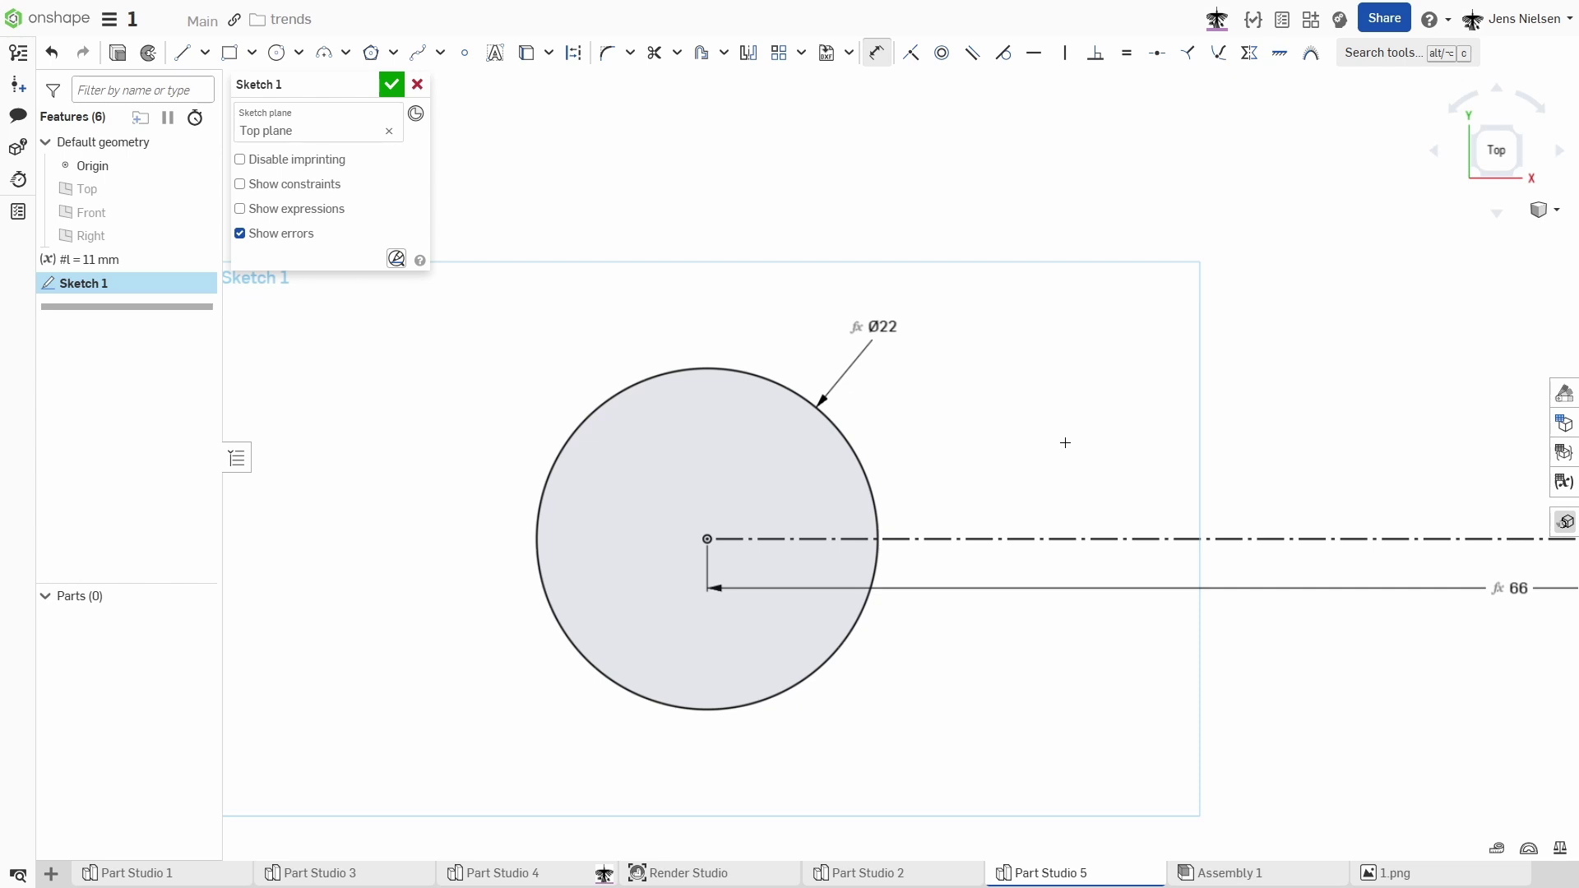
Step: Draw a vertical construction line placed 44 from the axis line's right endpoint
key("f")
key("l")
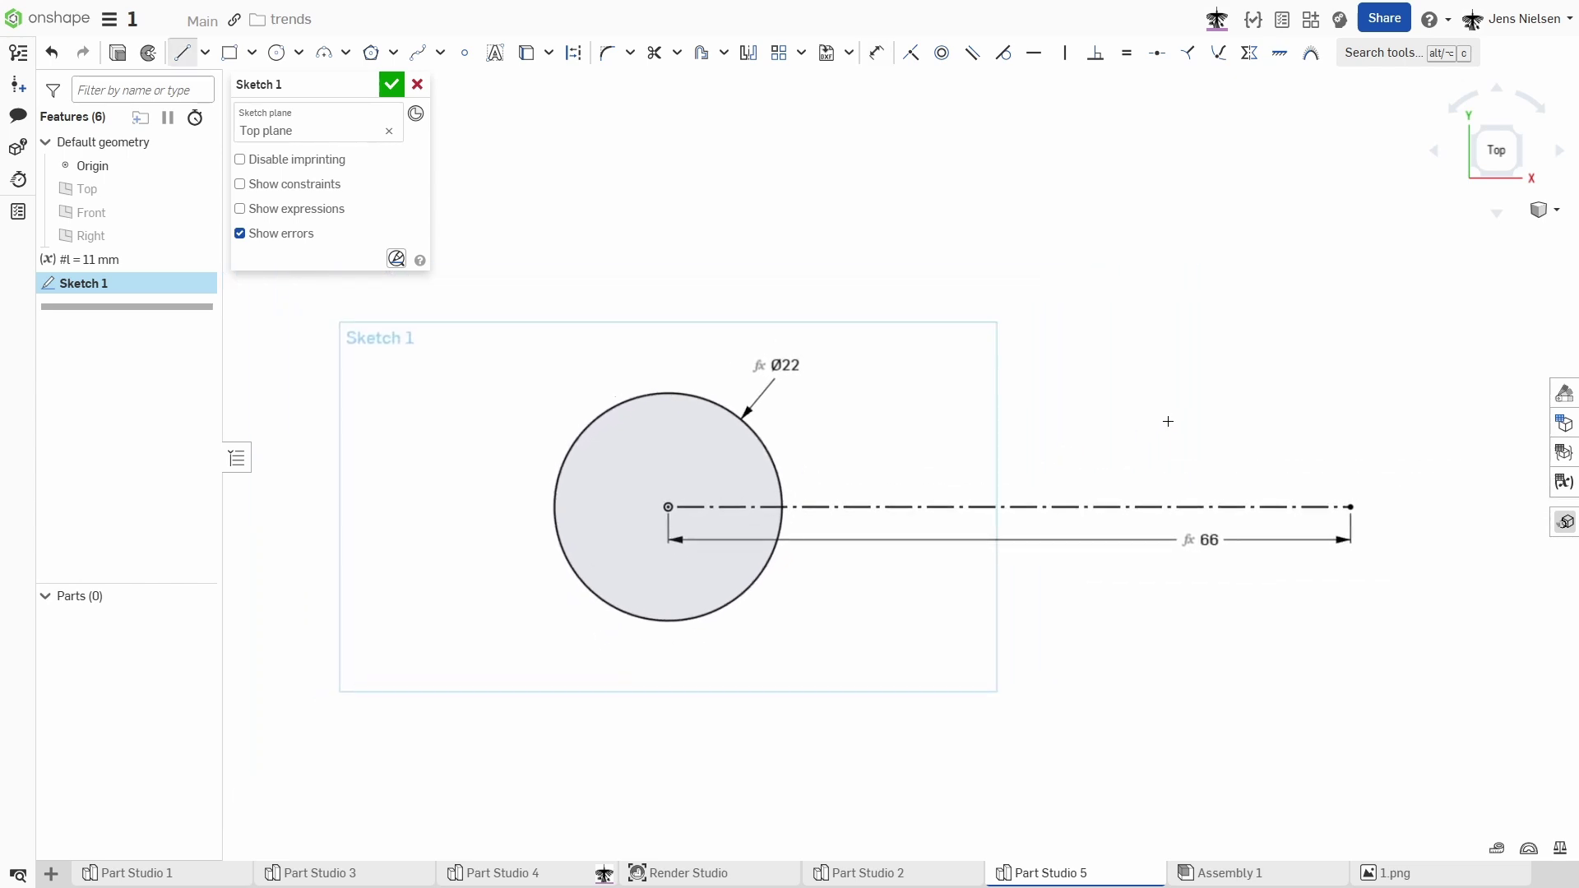
key("q")
left_click(954, 507)
left_click(954, 388)
key("Escape")
key("d")
left_click(953, 446)
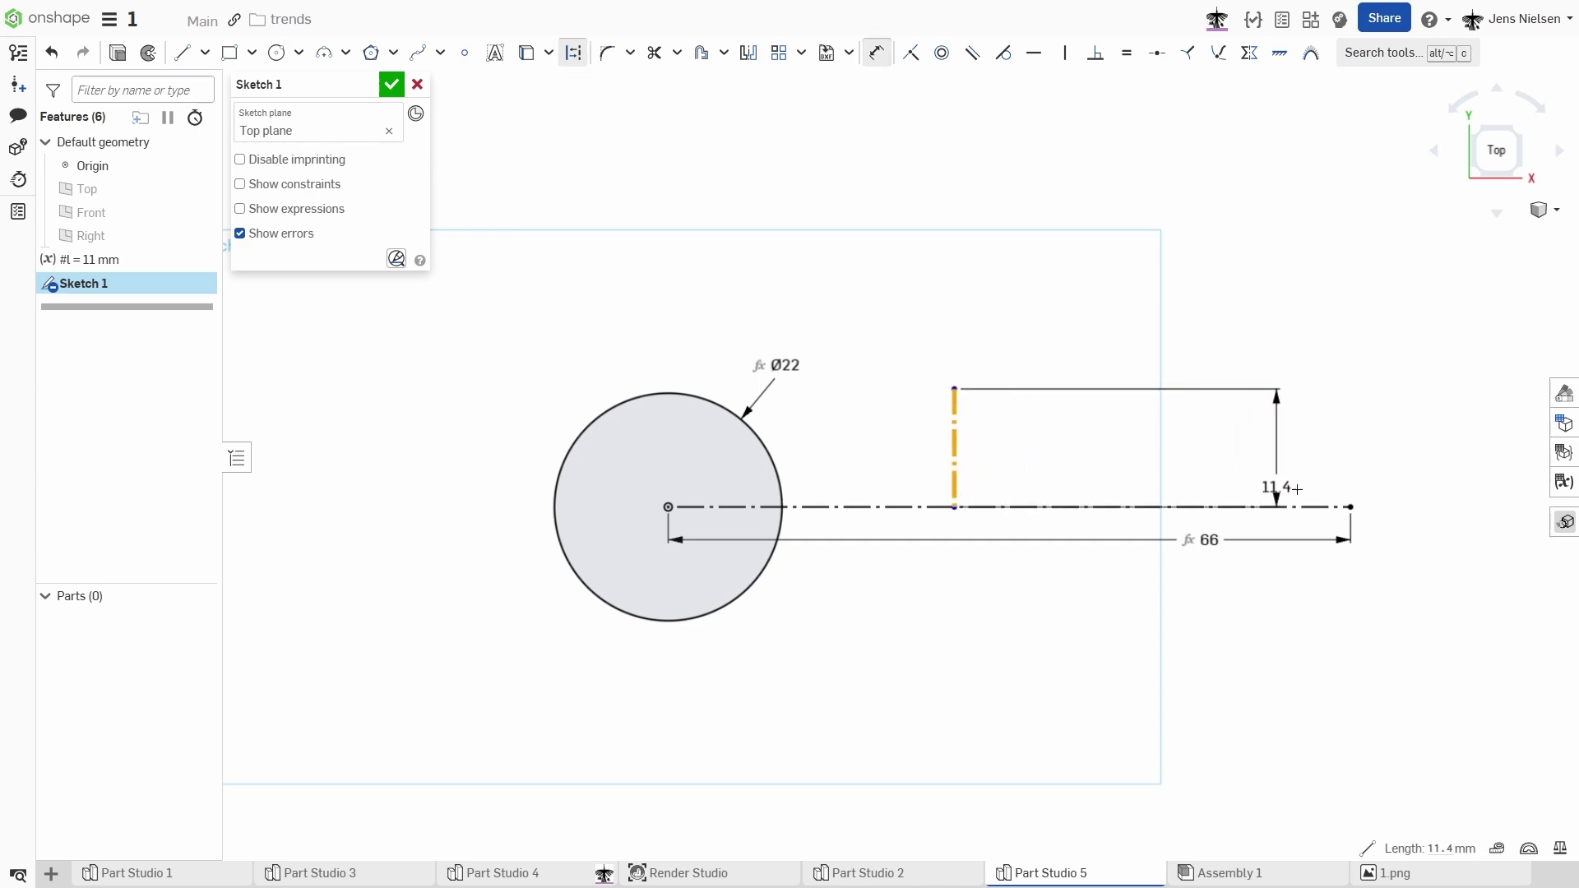
left_click(1349, 507)
left_click(1307, 444)
type("44")
key("Return")
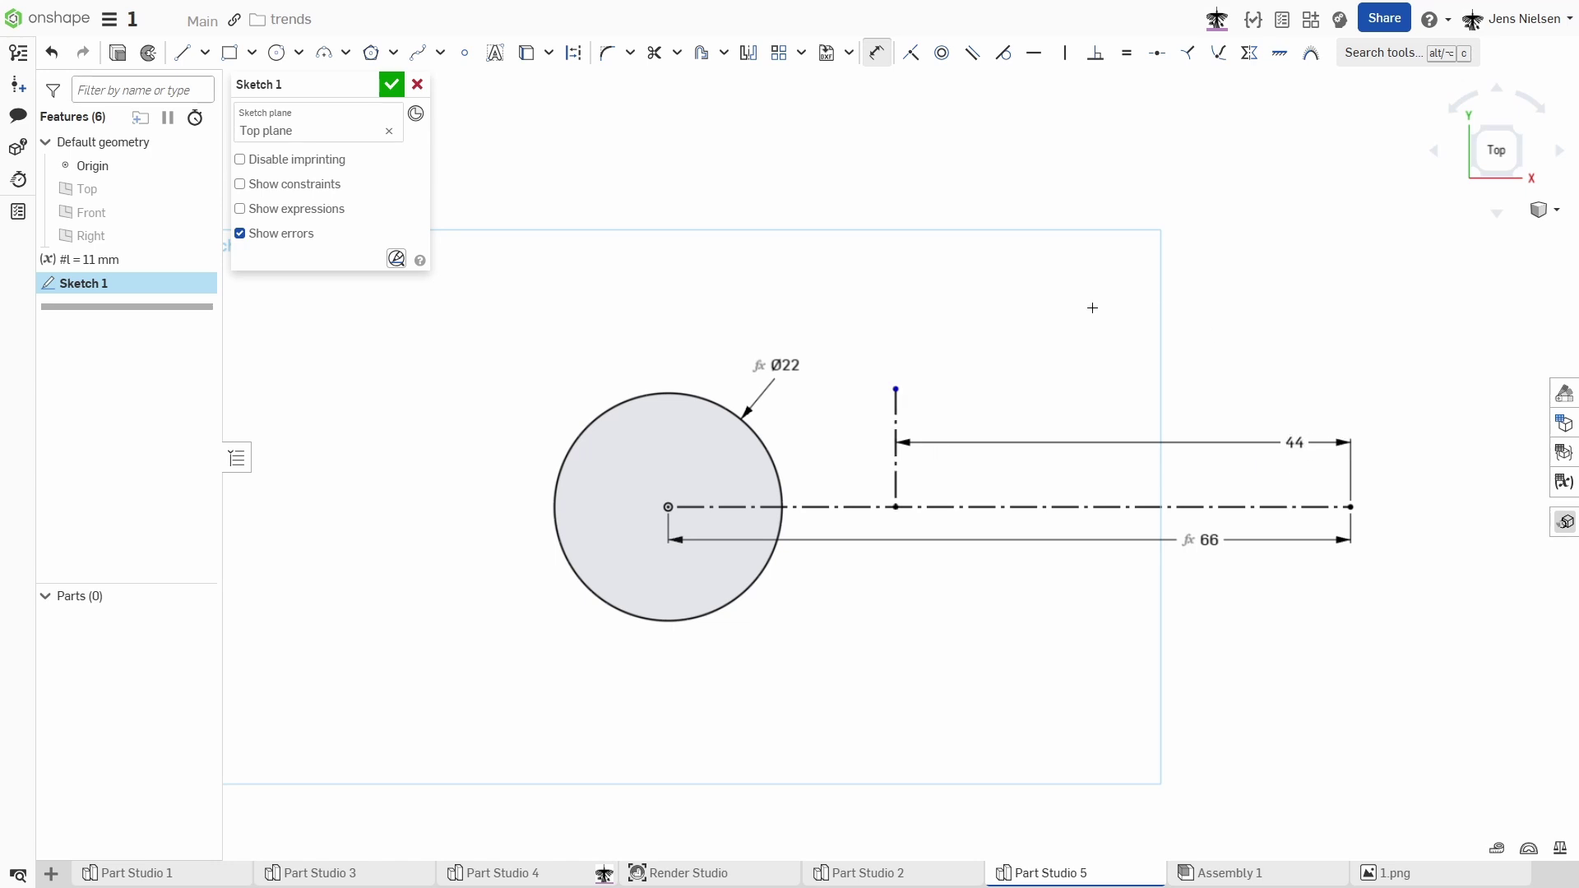
key("Escape")
Step: Offset the Ø22 circle outward by #l to form an 11 mm ring
key("u")
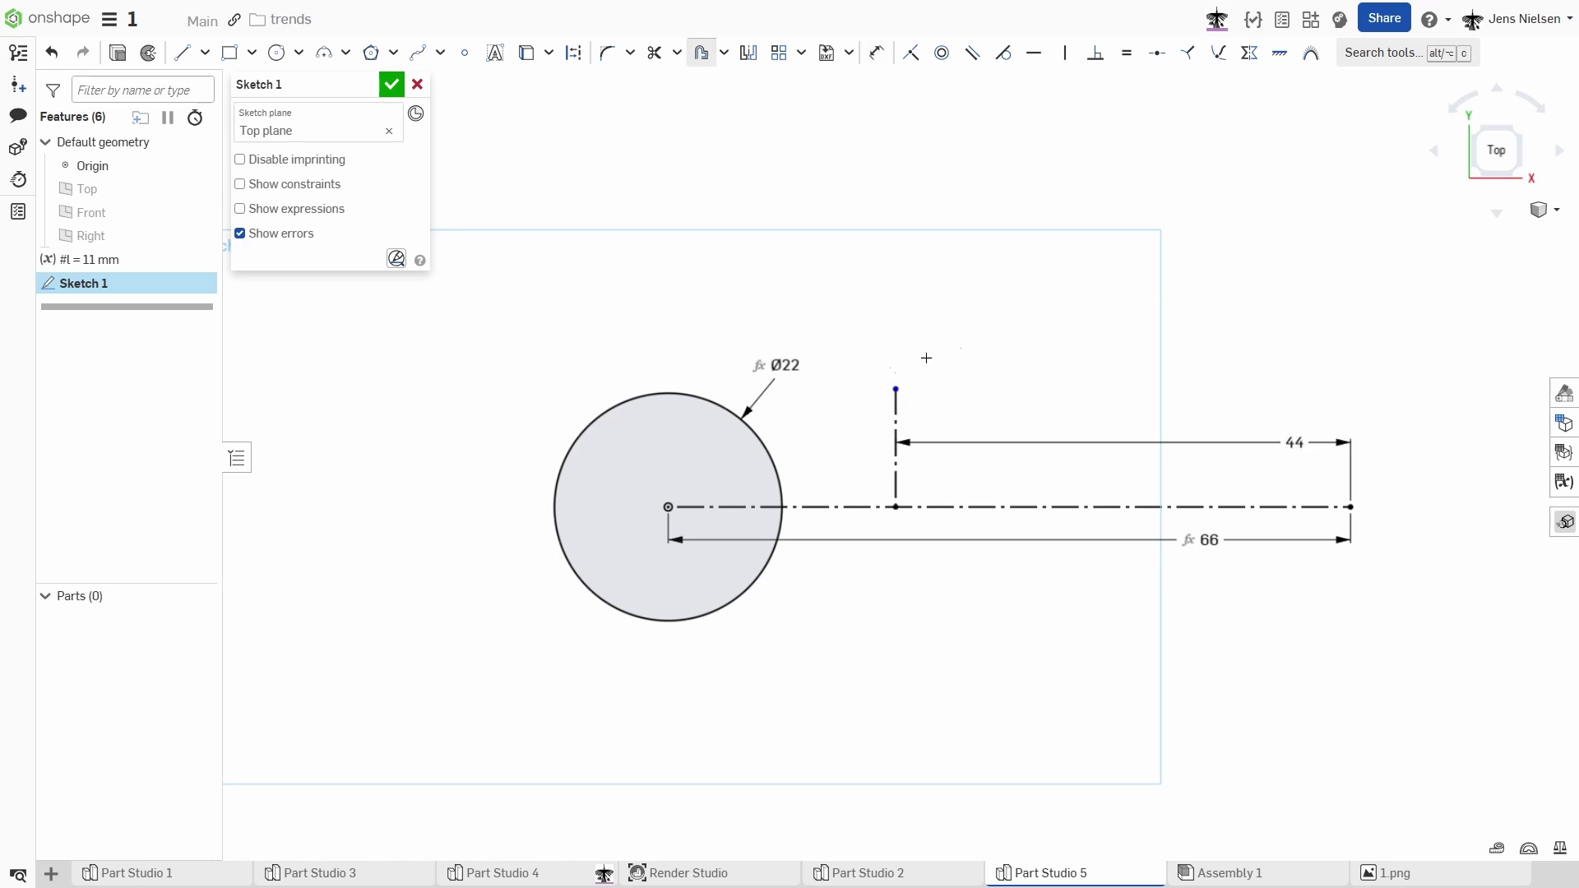
left_click(773, 457)
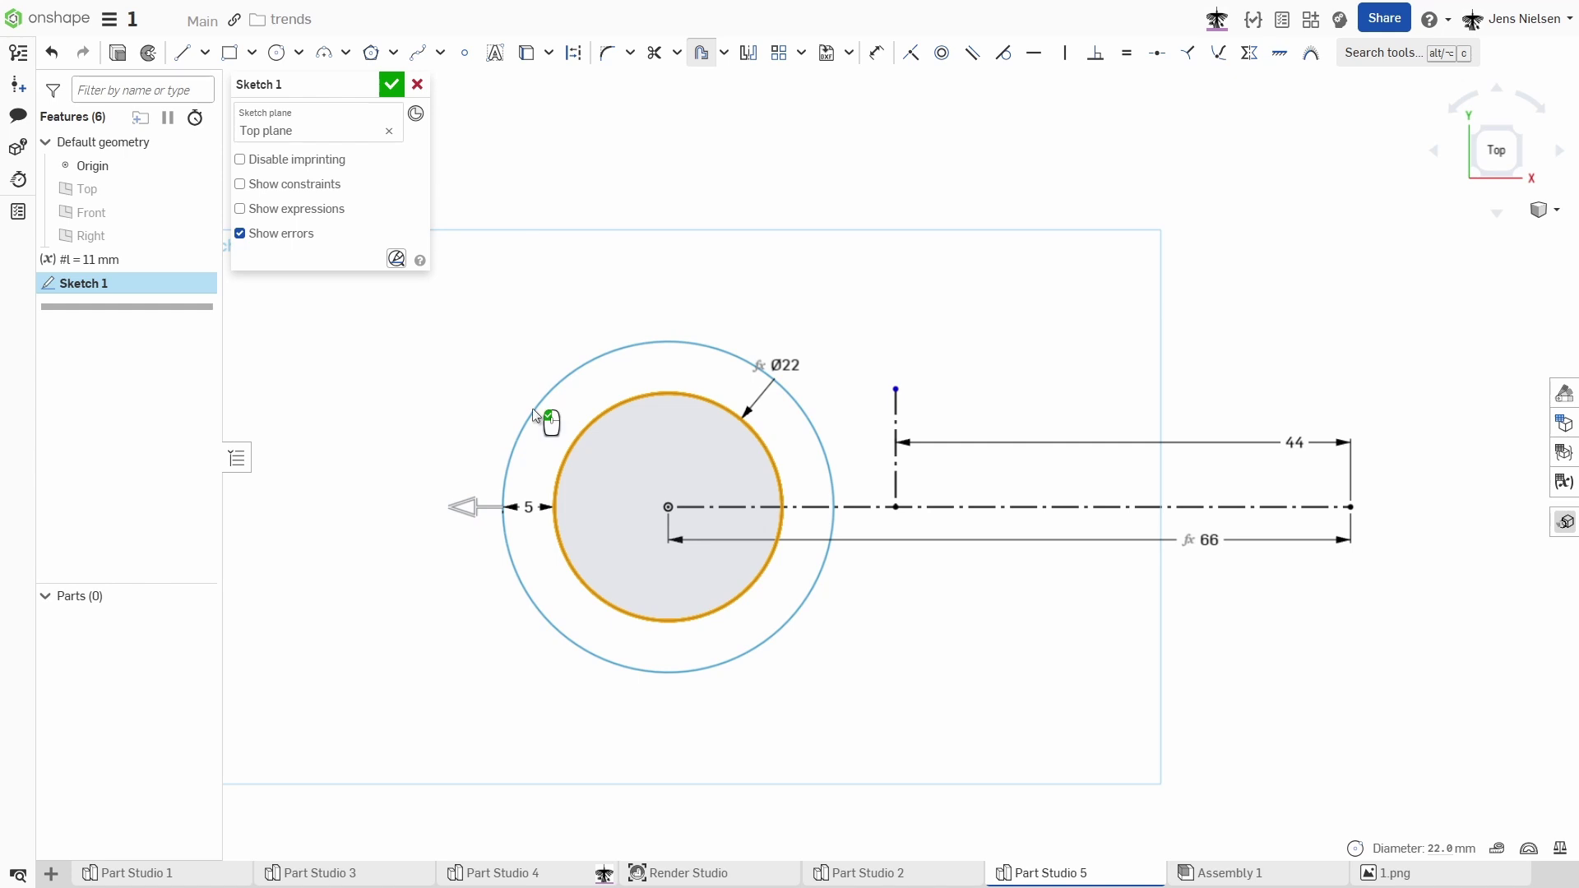
key("Return")
type("#l")
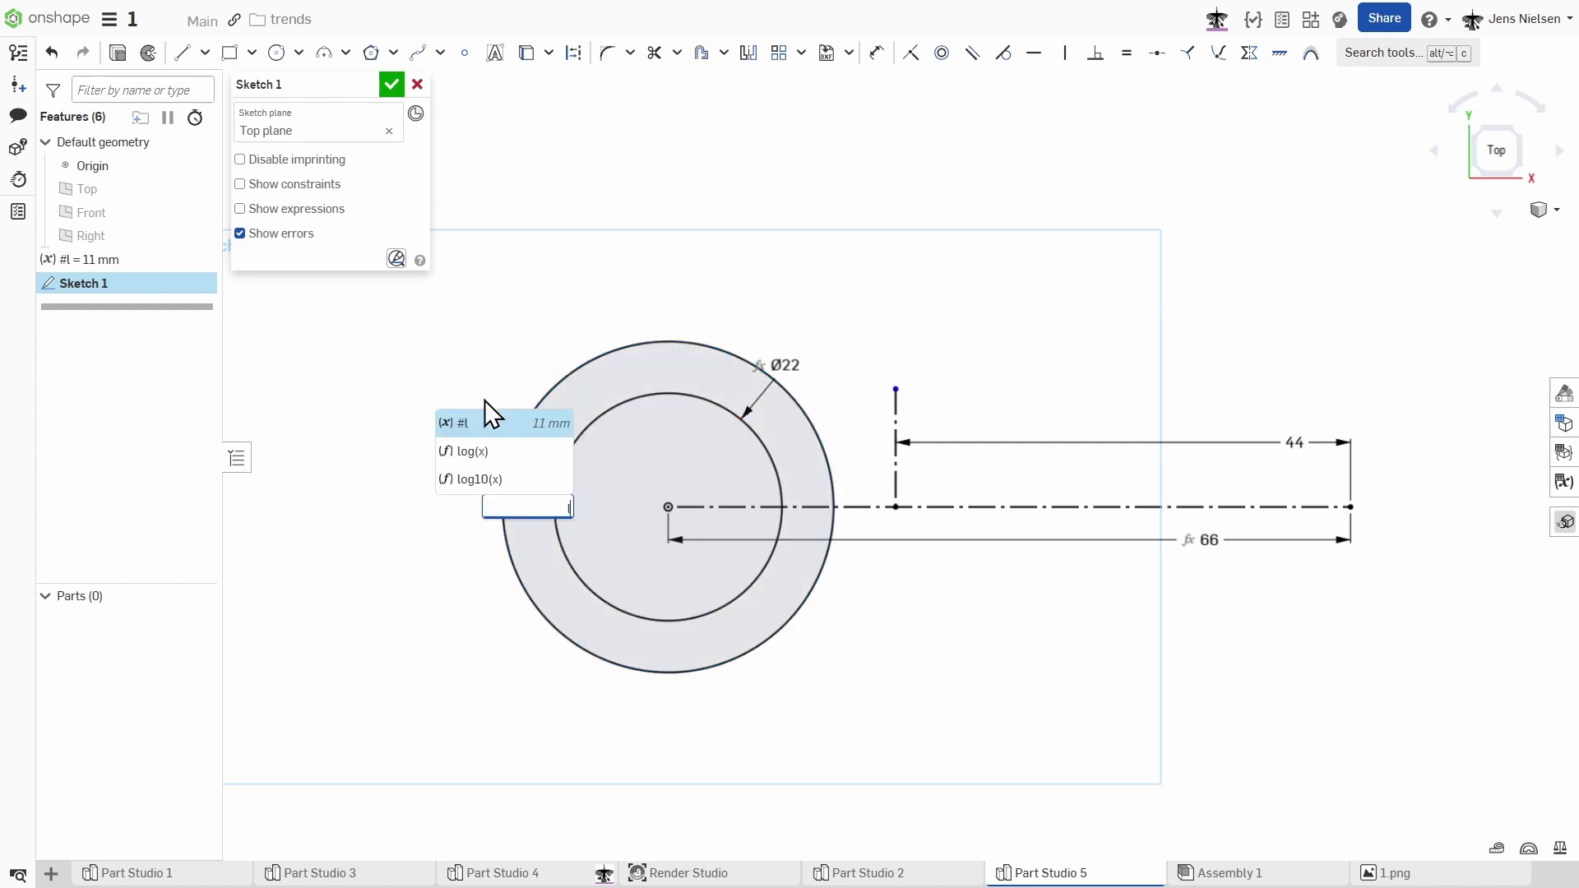
key("Return")
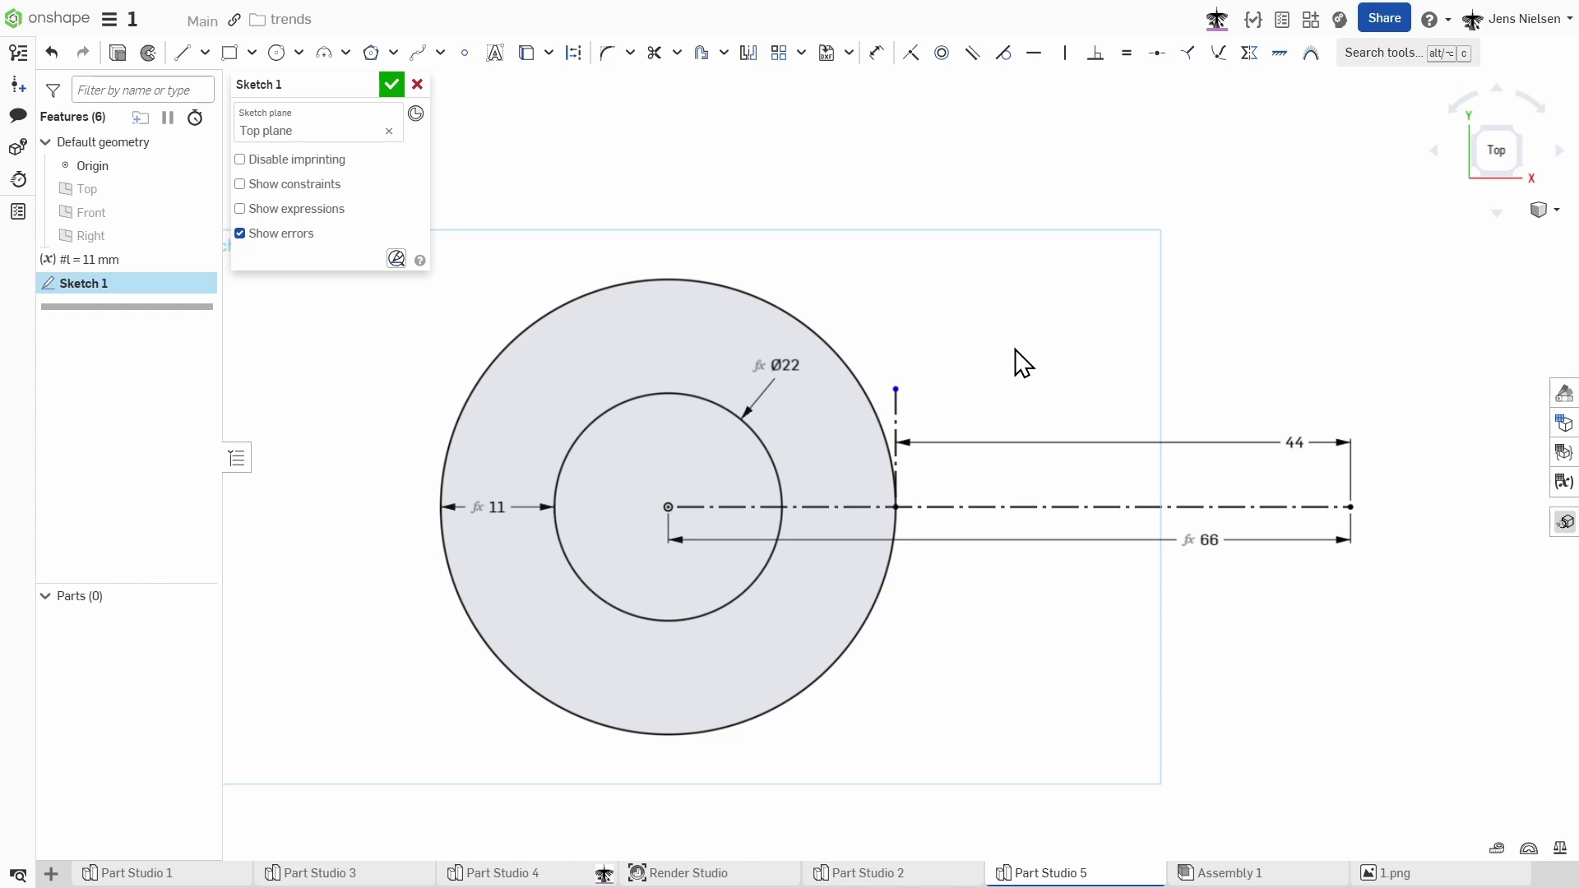
key("s")
left_click(1042, 395)
Step: Draw a large arc from the outer circle toward the axis end, closed by a vertical end line
left_click(800, 321)
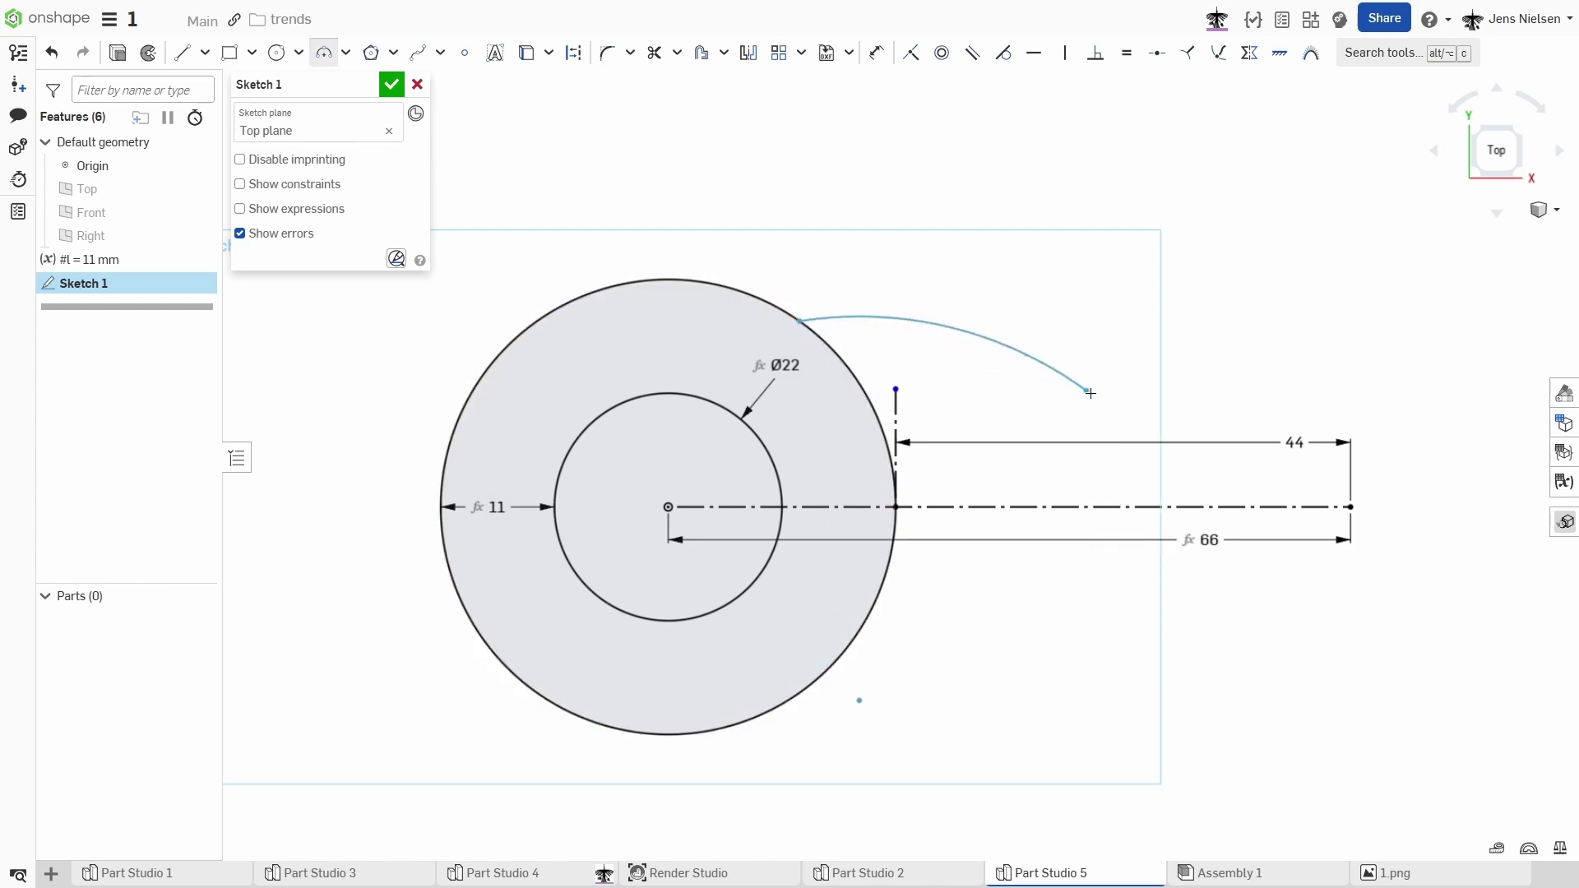
left_click(1335, 418)
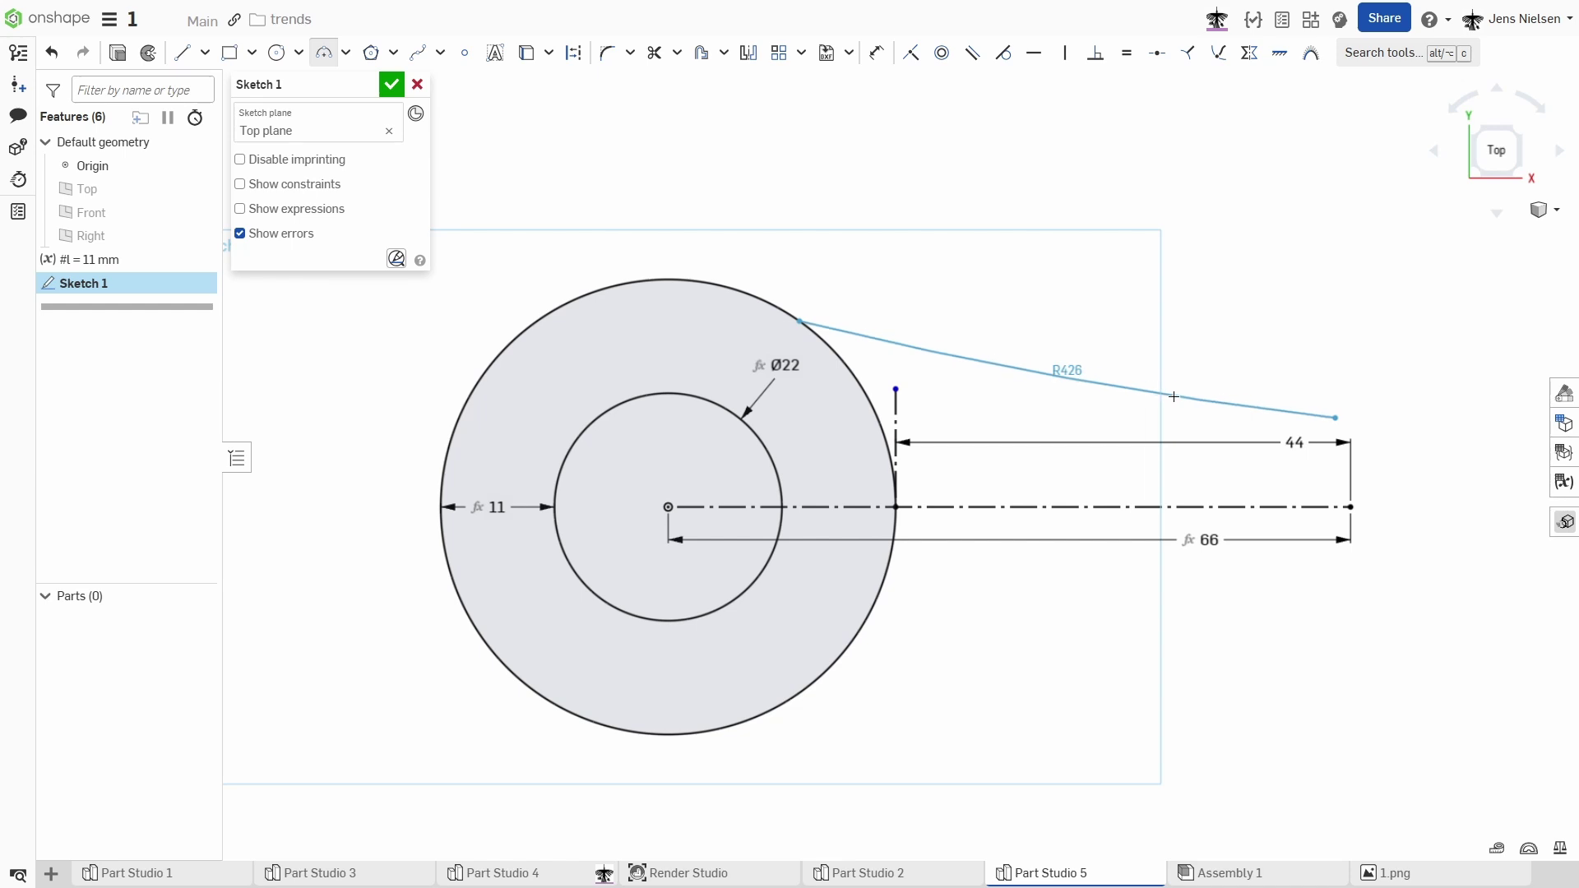
left_click(1144, 398)
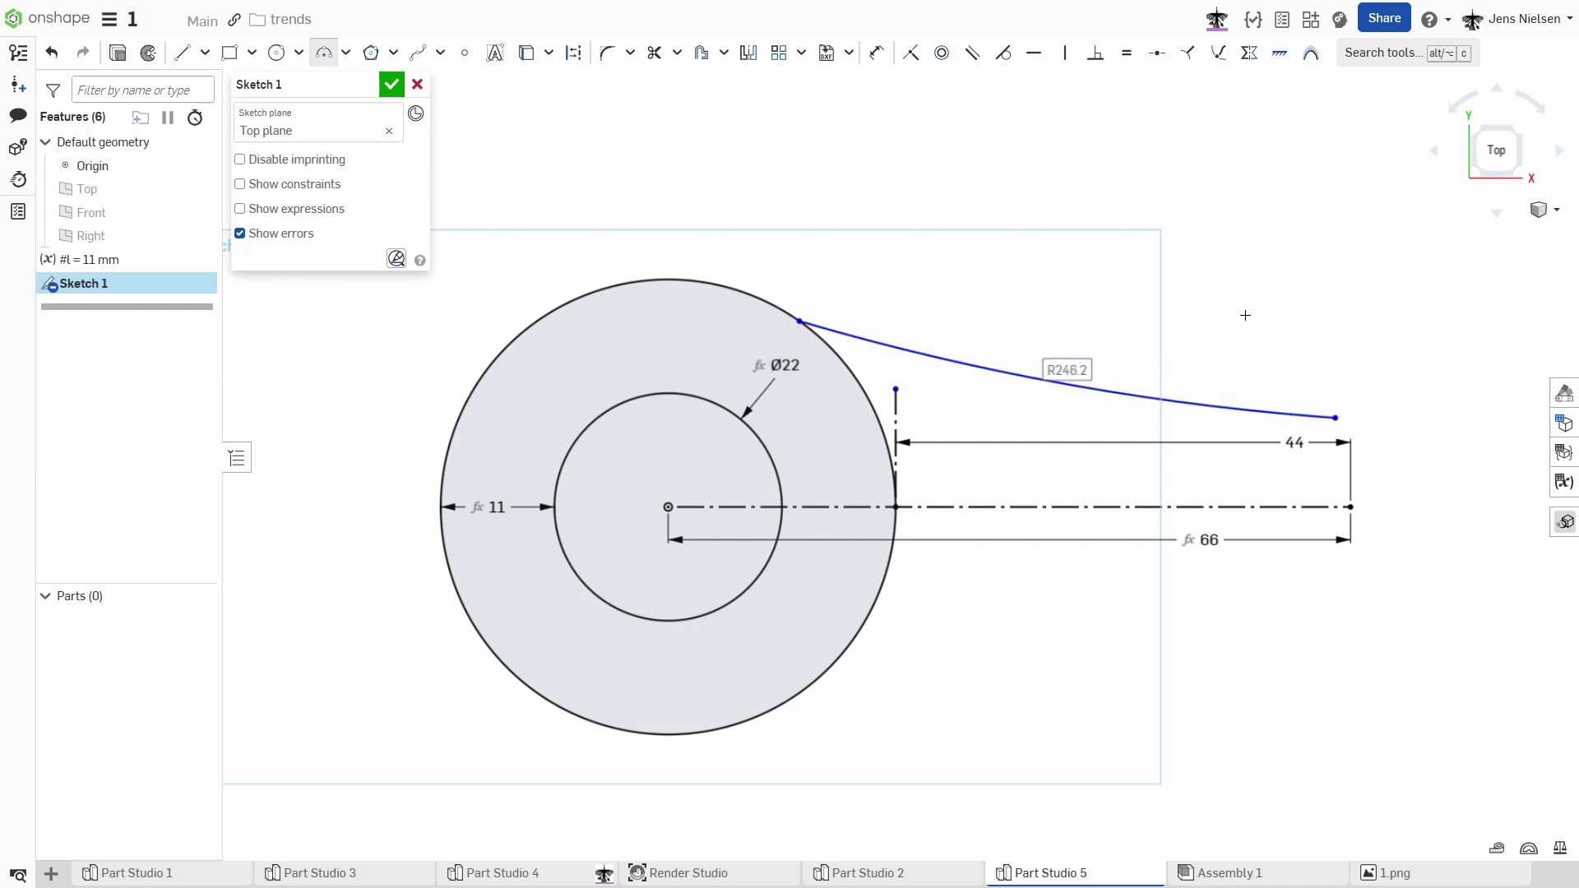
key("Escape")
key("l")
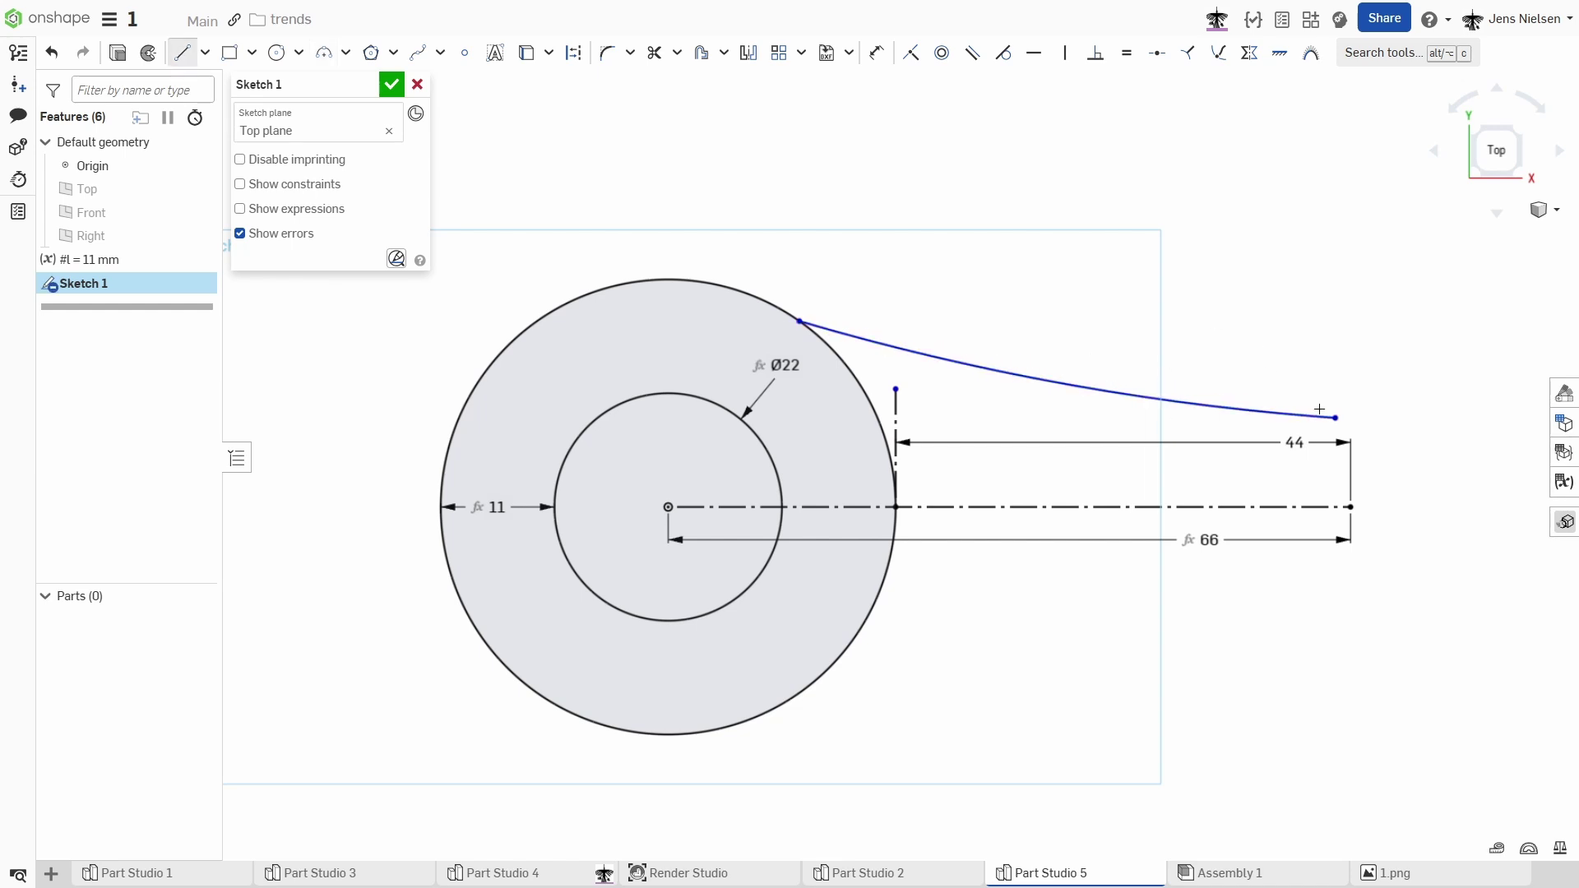
mouse_move(1335, 419)
left_mouse_down()
mouse_move(1355, 444)
mouse_move(1350, 506)
left_mouse_up()
key("Escape")
left_click(1341, 475)
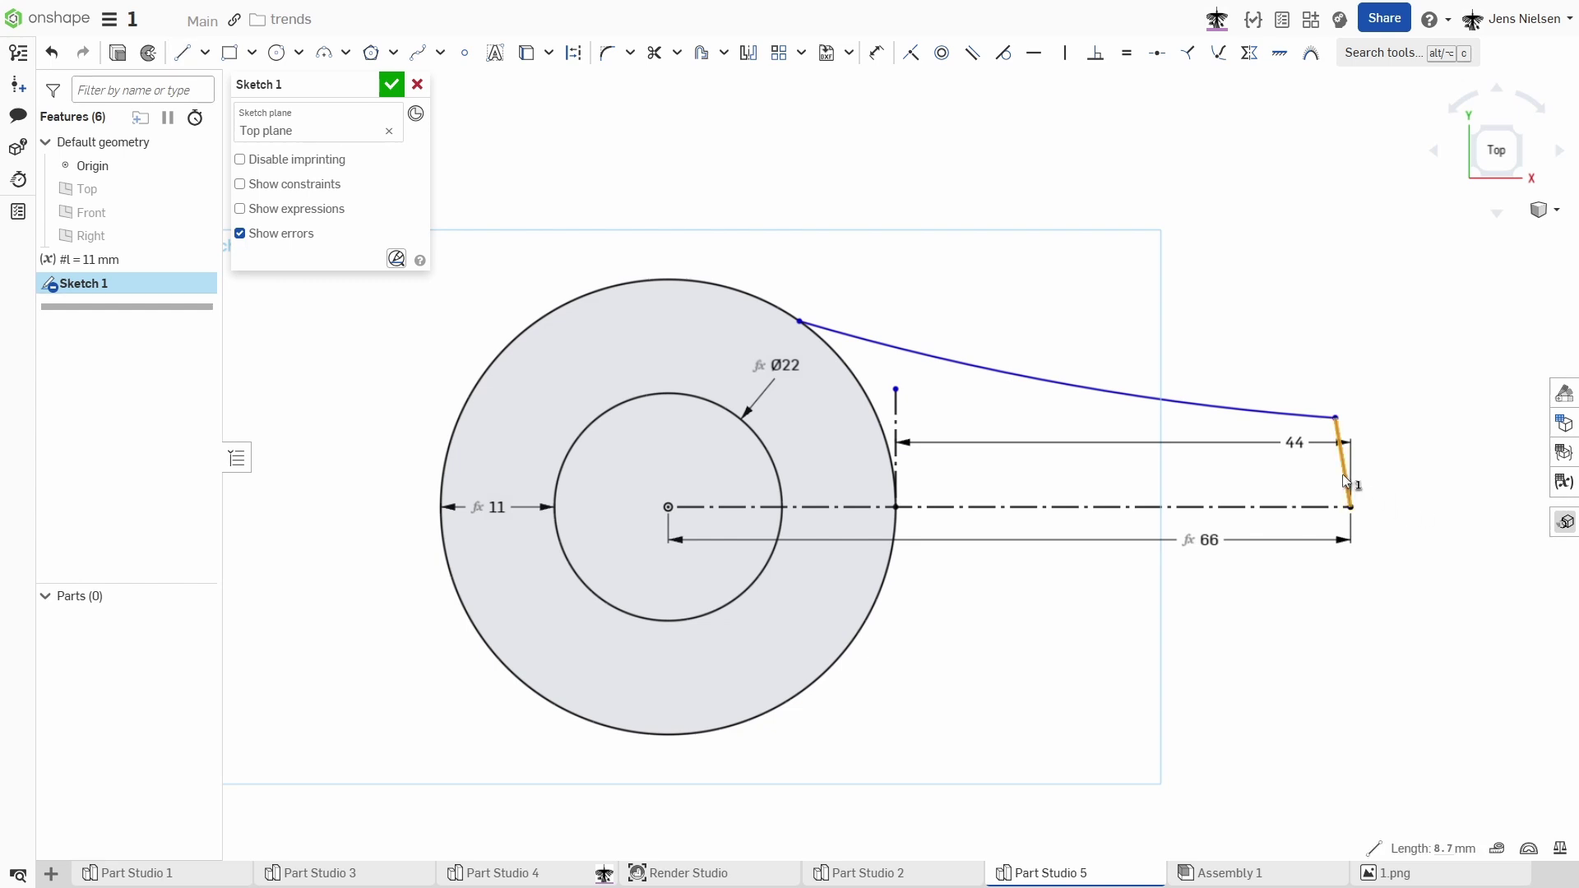
key("v")
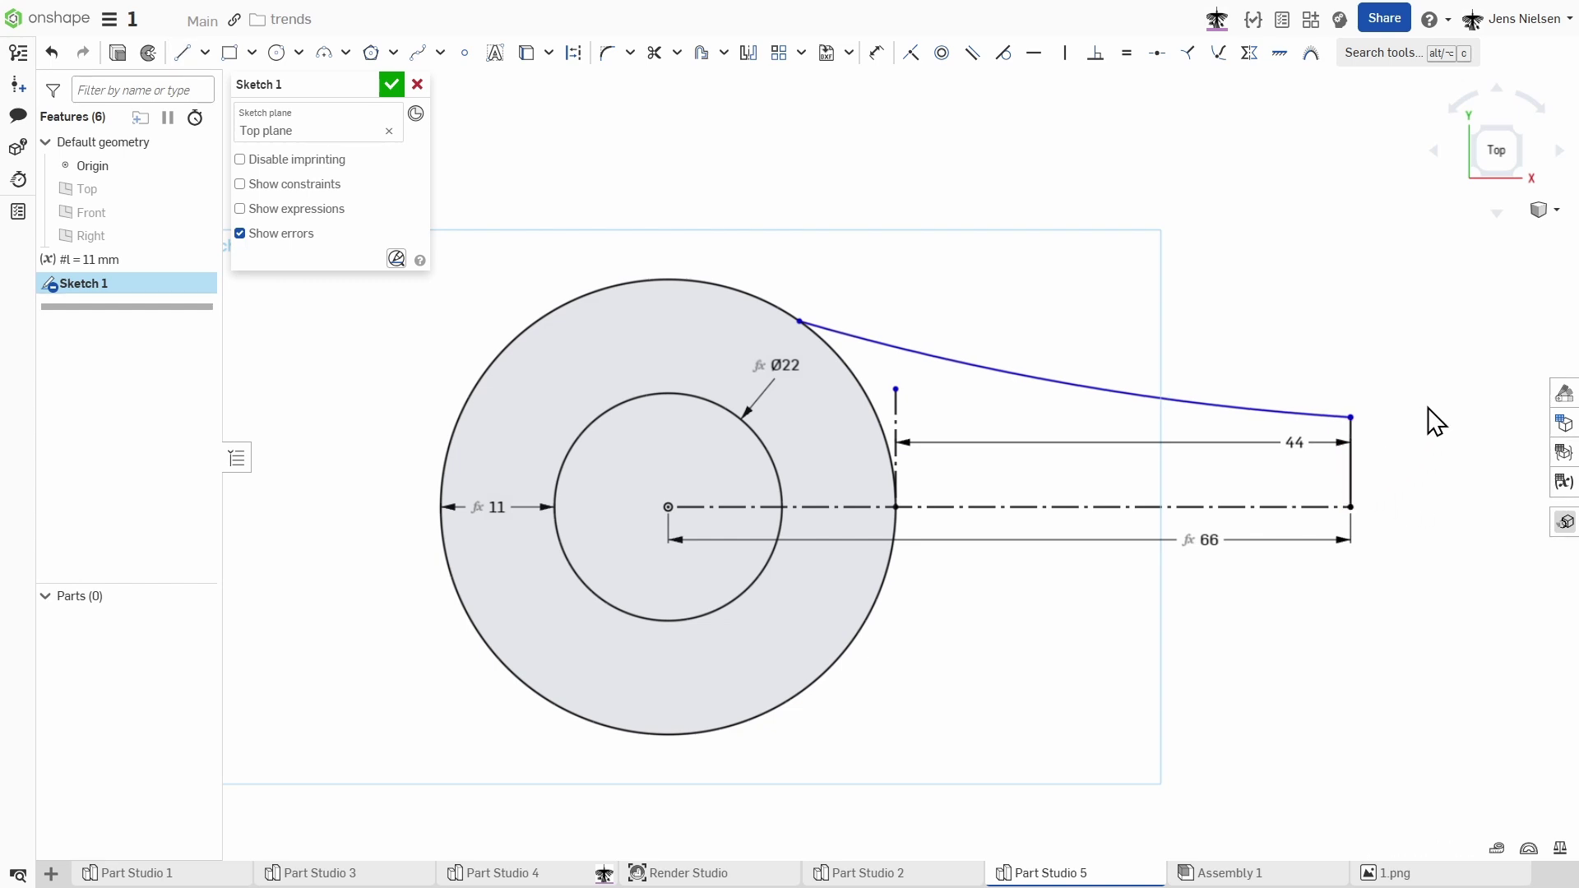
Step: Add a horizontal construction guide at the arc's end and make the arc tangent to it and the outer circle
key("l")
key("q")
left_click(1350, 418)
left_click(1466, 417)
key("Escape")
key("t")
left_click(1414, 418)
left_click(1326, 413)
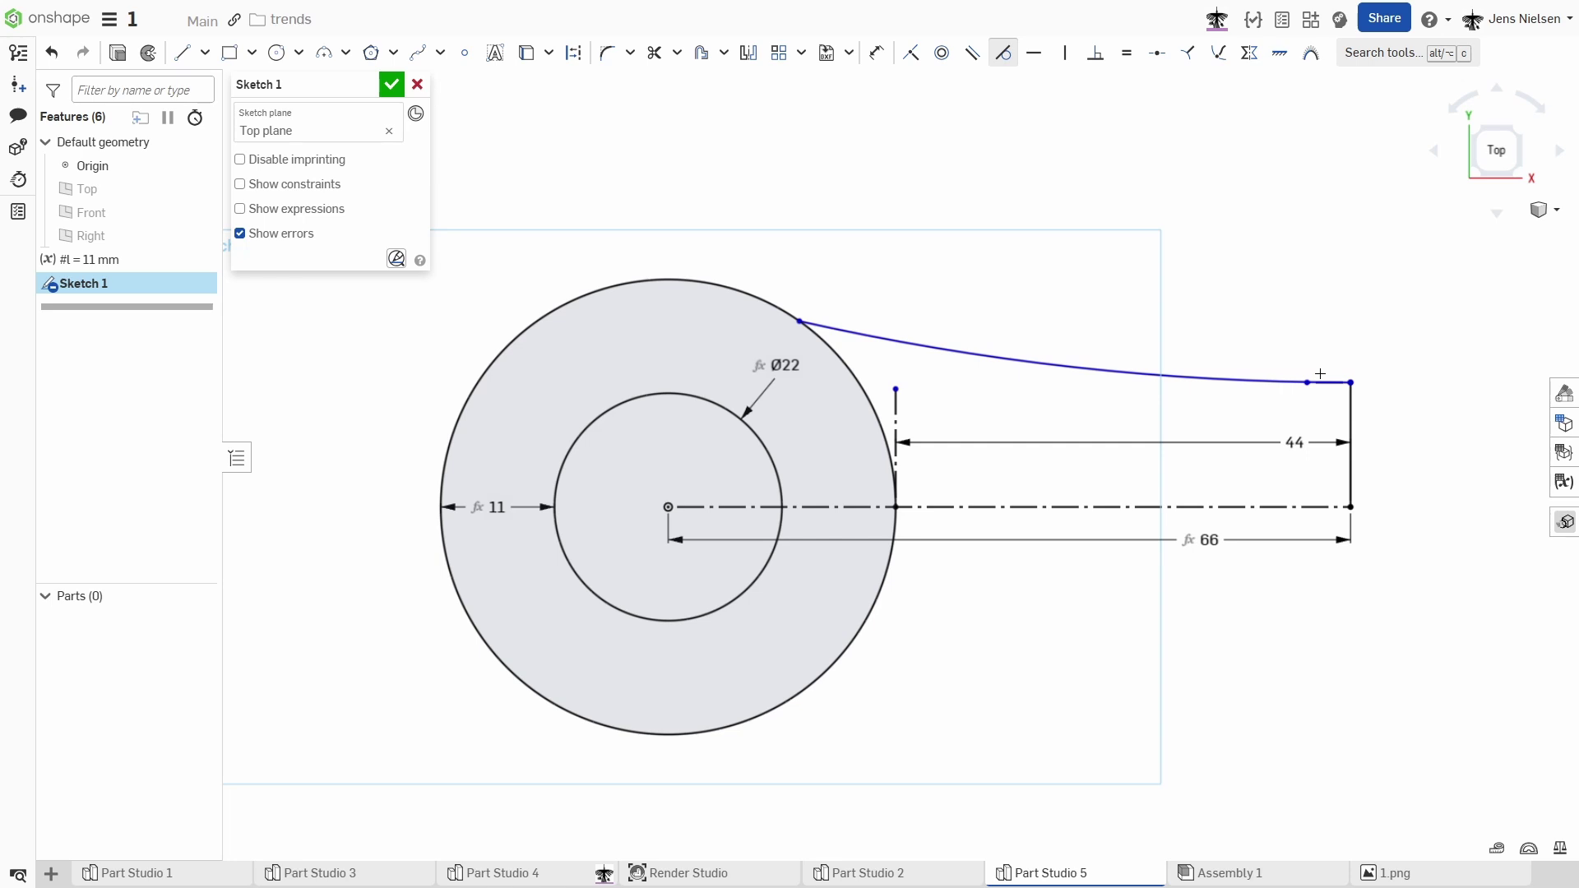
key("Escape")
left_click_drag(1307, 382, 1419, 389)
key("t")
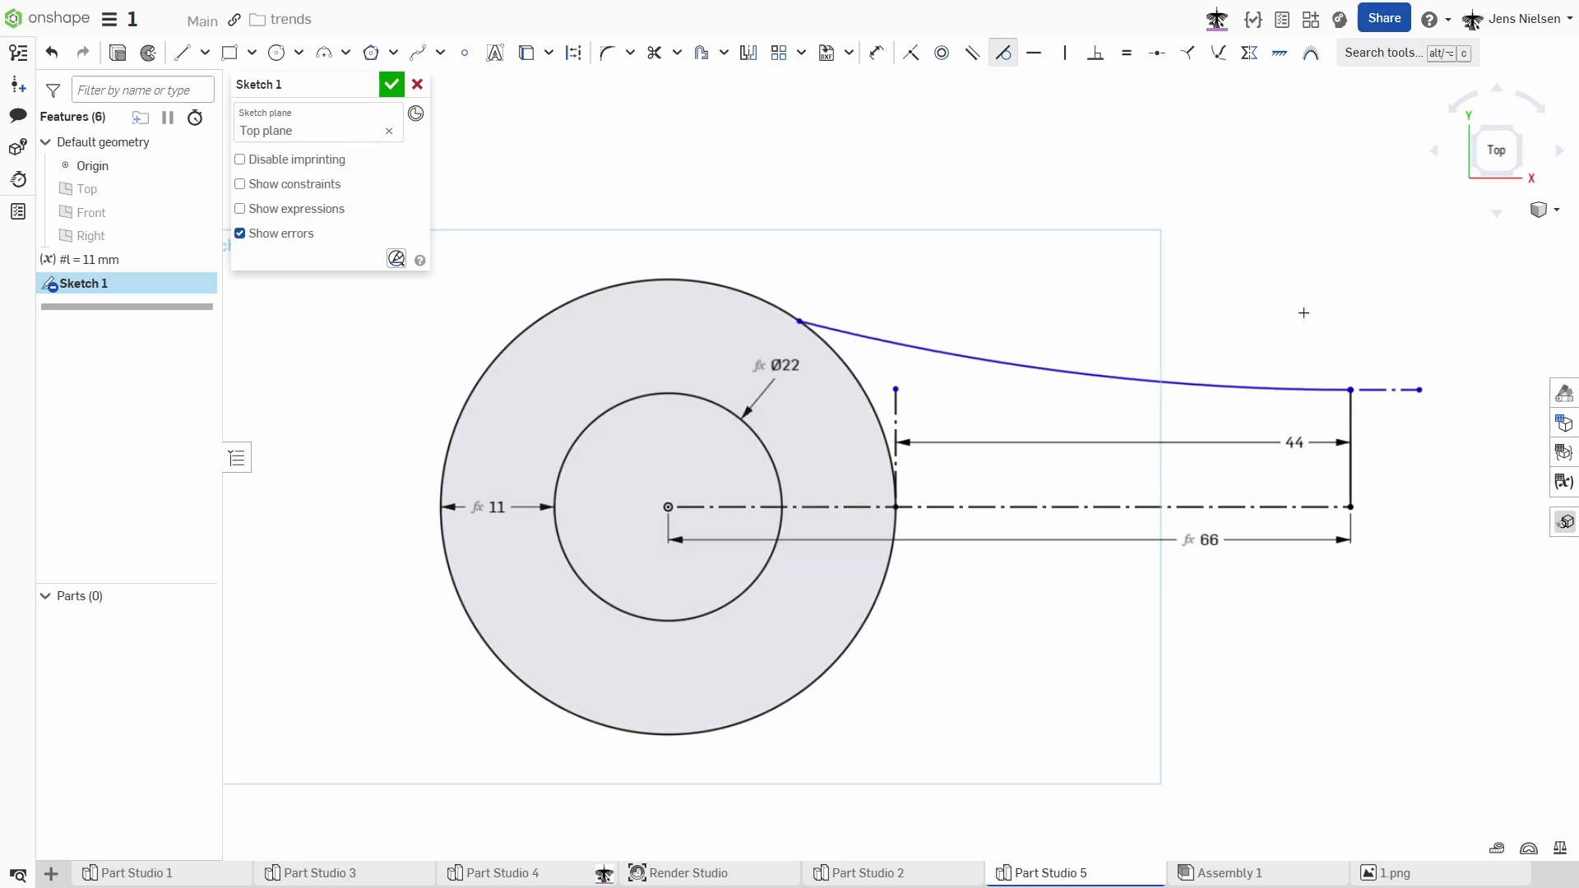
left_click(895, 338)
left_click(833, 353)
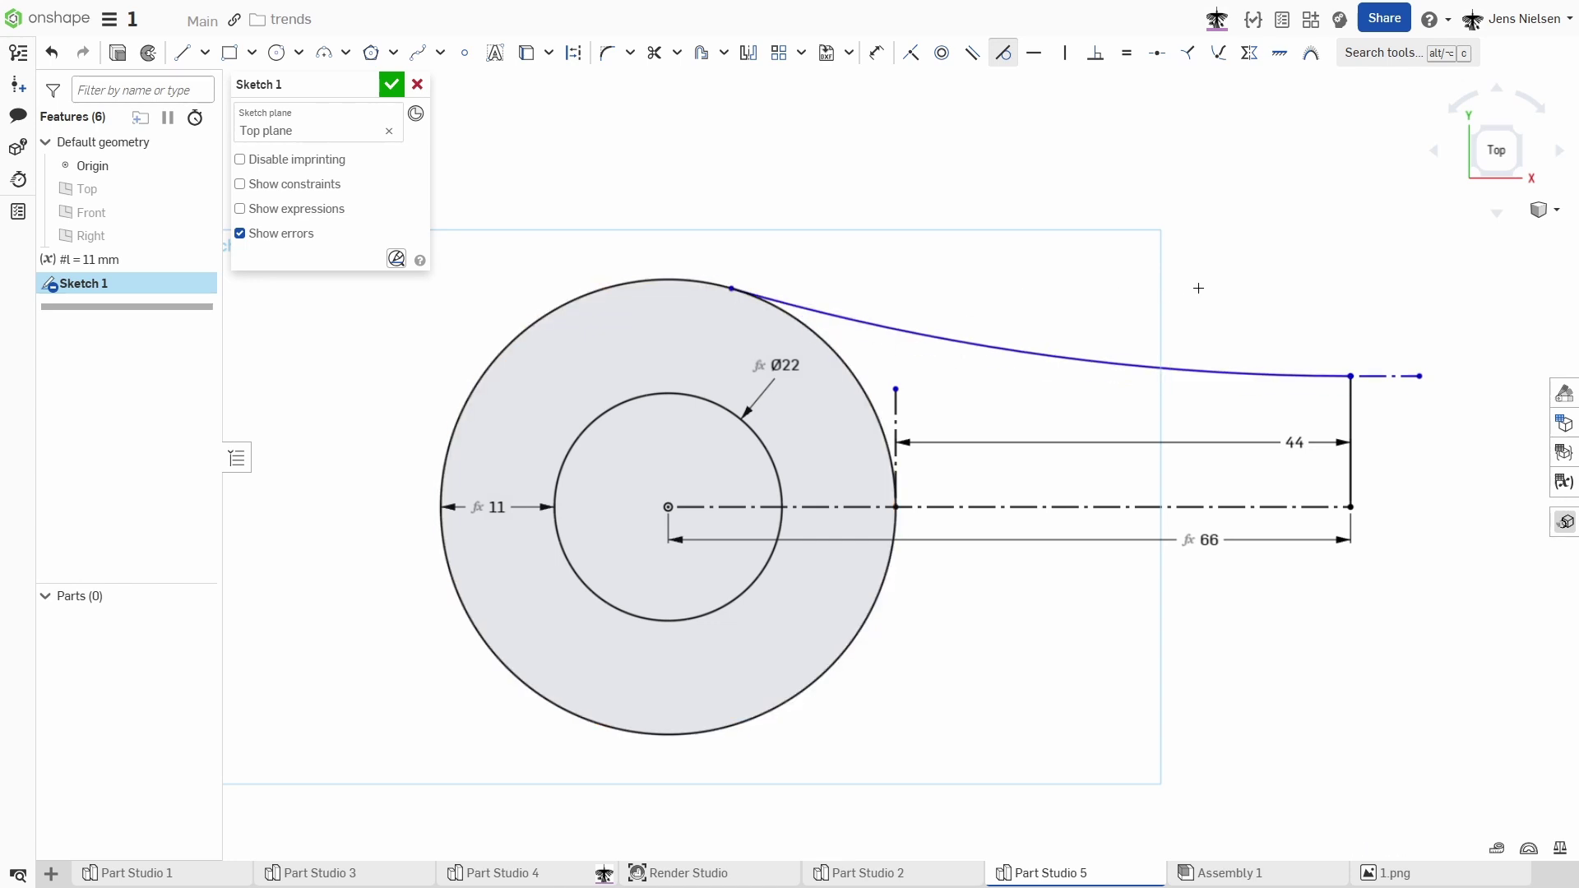
Step: Mirror the tail arc and end line across the centreline
left_click(747, 52)
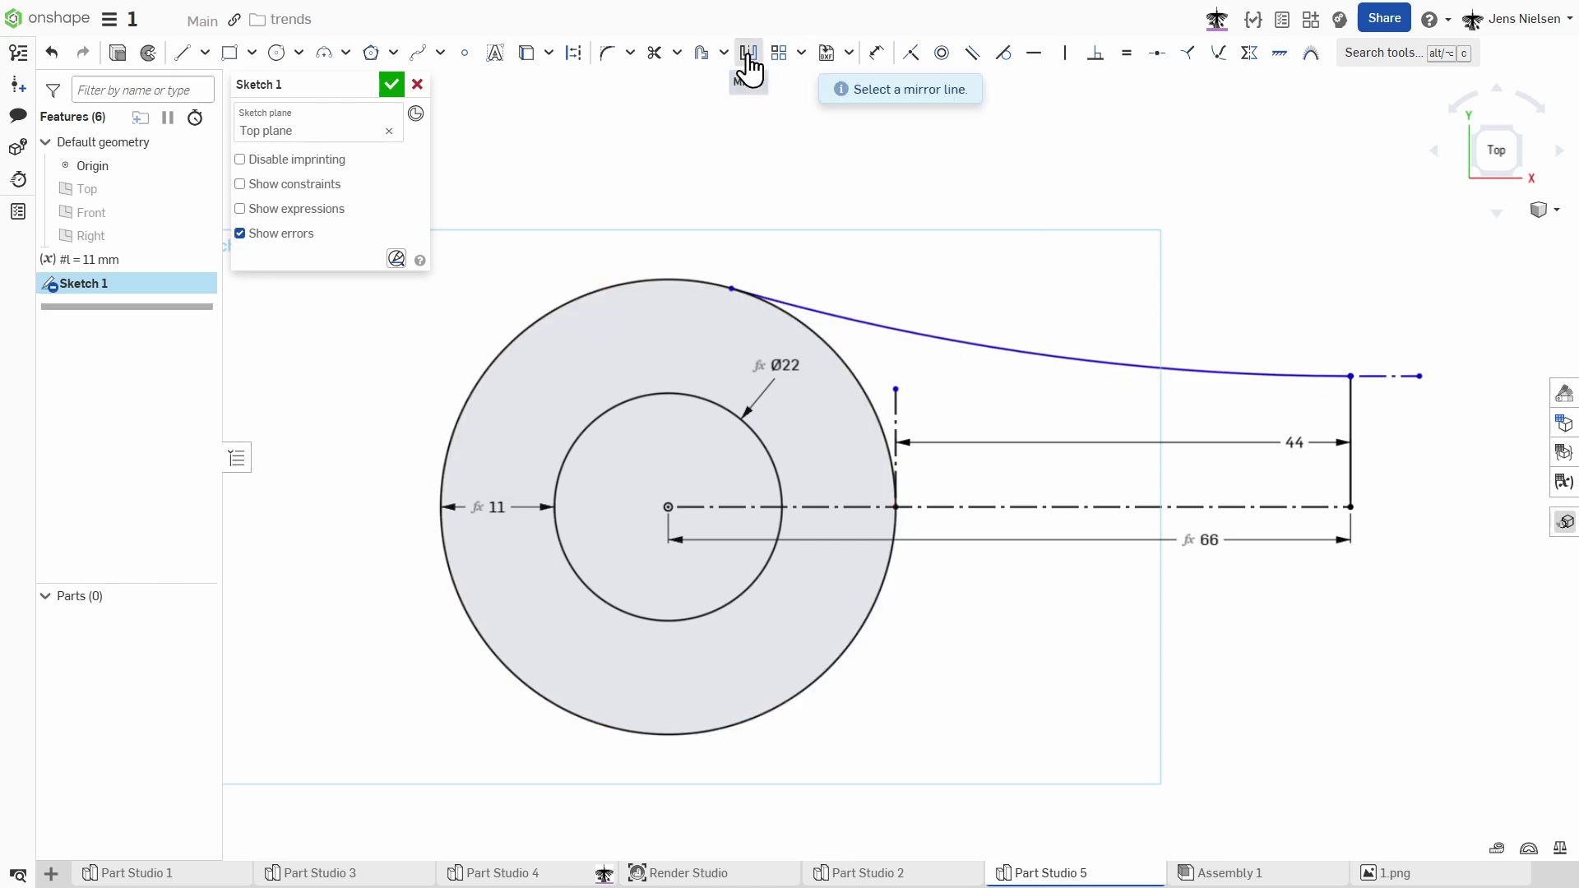
left_click(1093, 506)
left_click(1082, 360)
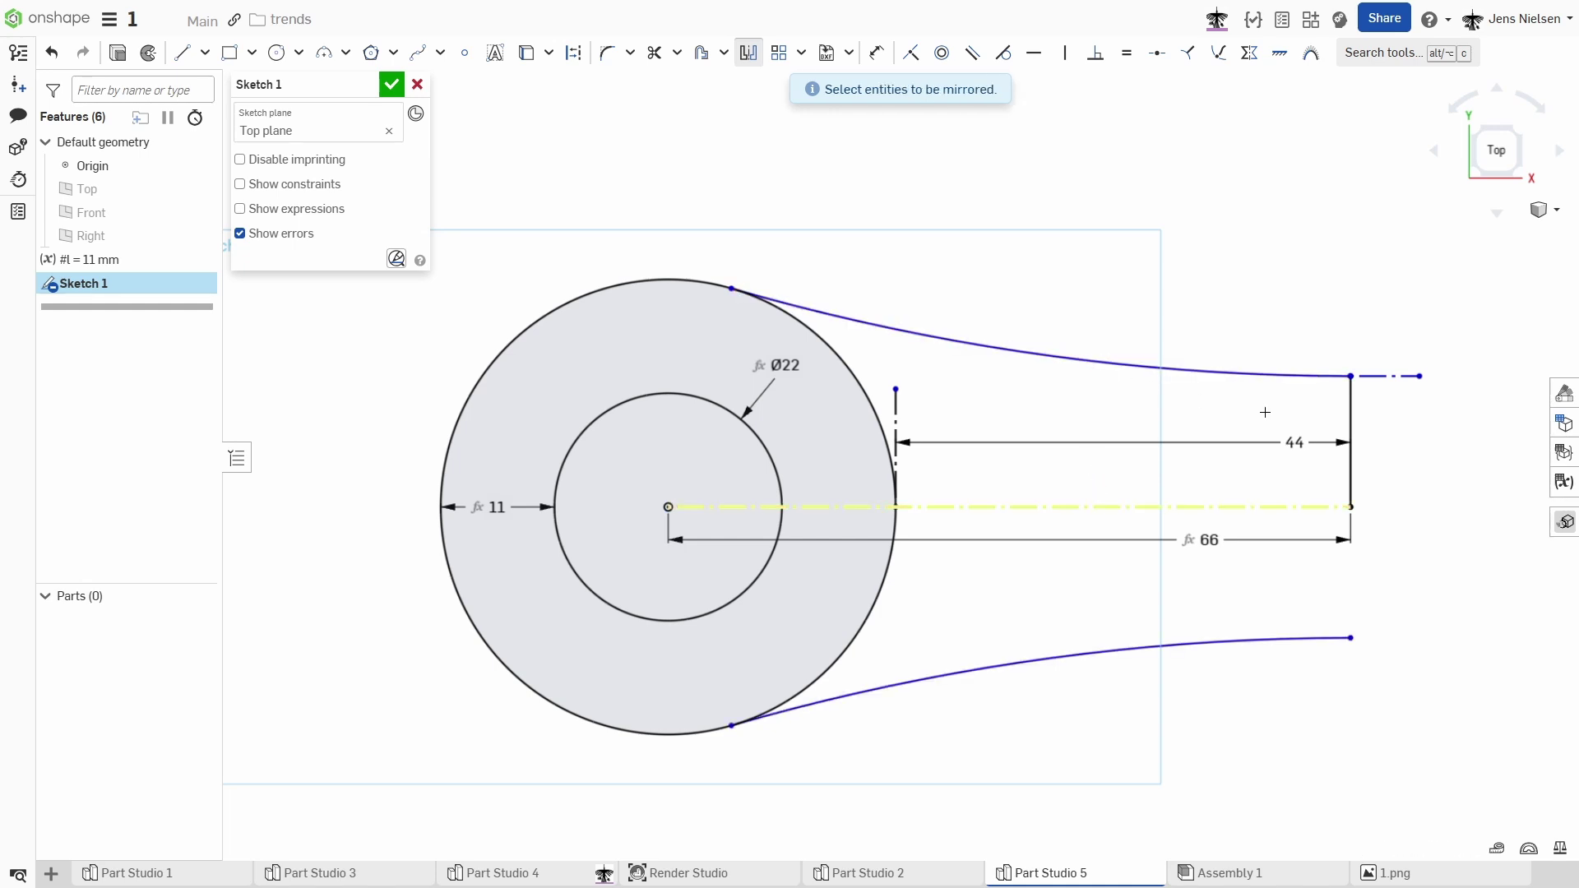
left_click(1353, 419)
key("Escape")
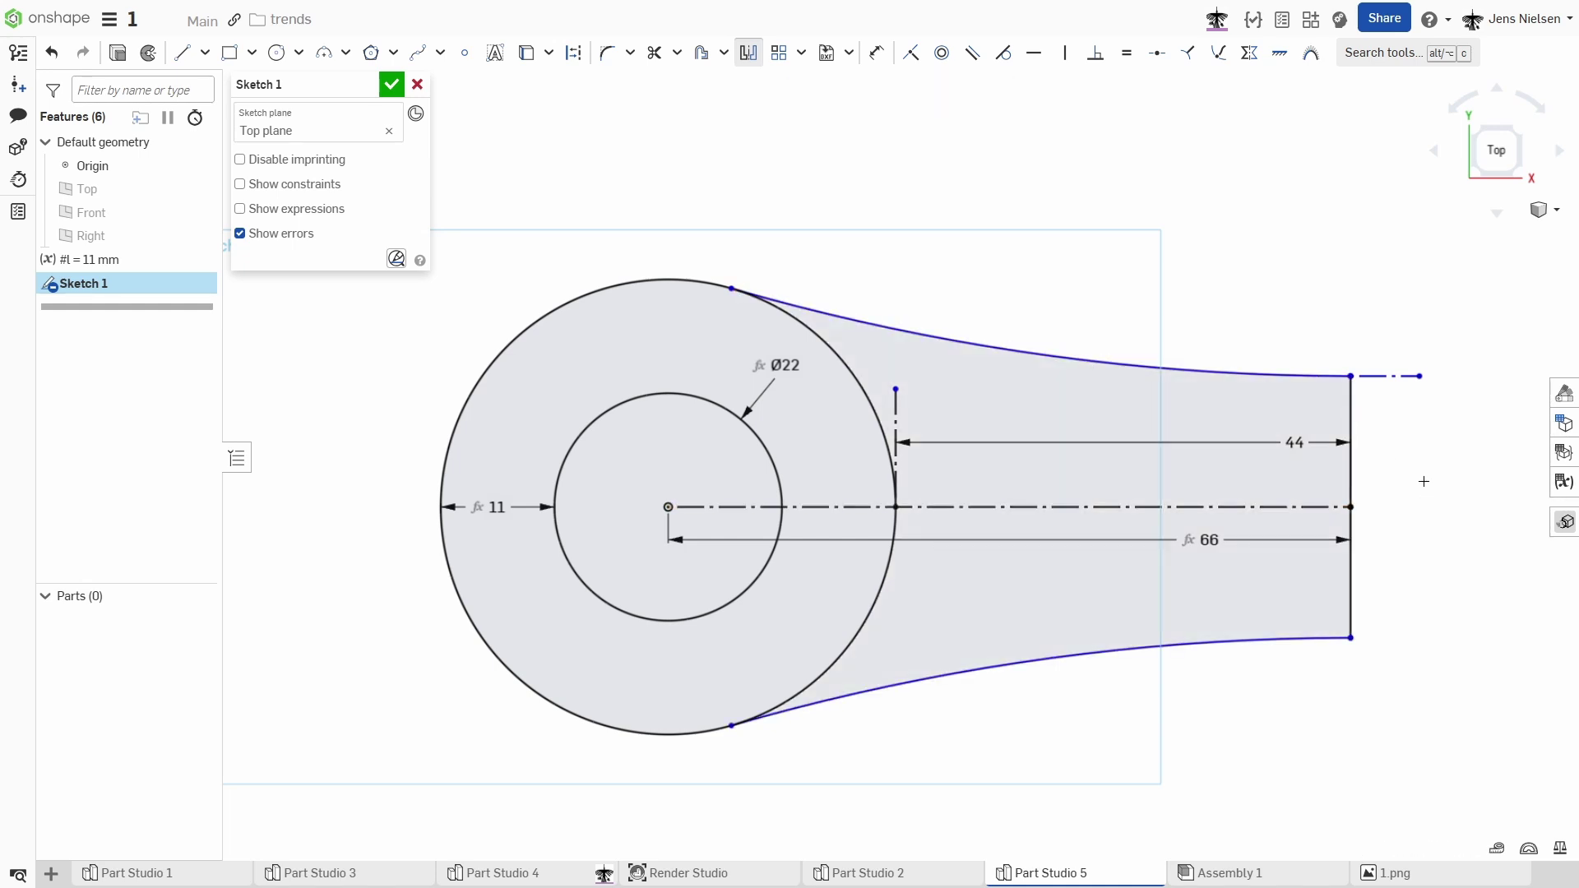
Step: Dimension the tail end height as #l (11 mm)
key("u")
left_click(1353, 377)
left_click(1353, 637)
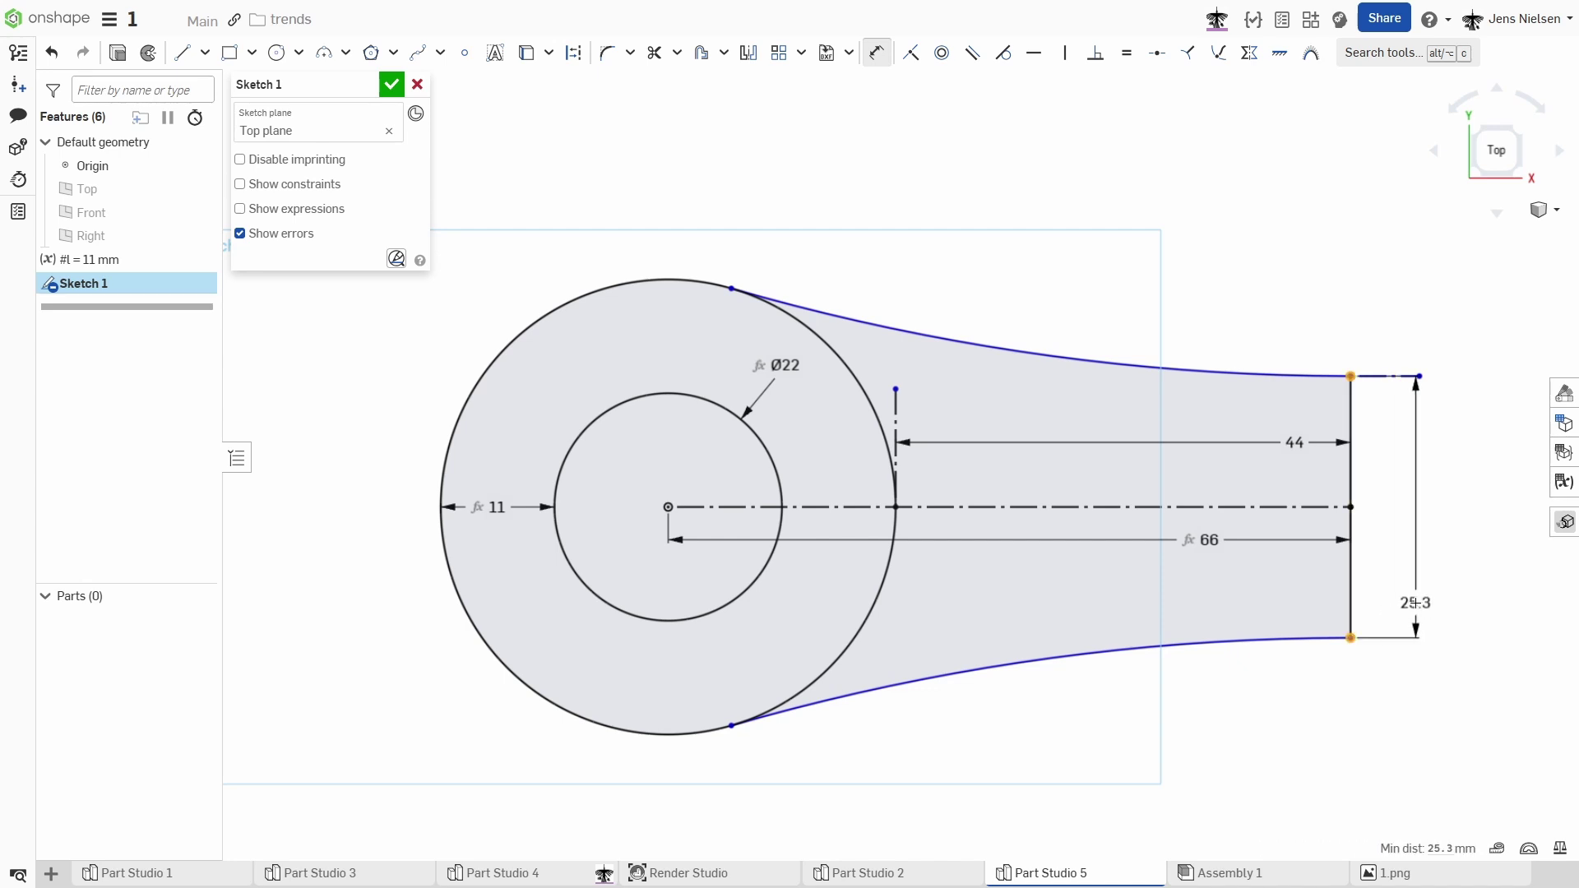
left_click(1414, 603)
type("#l")
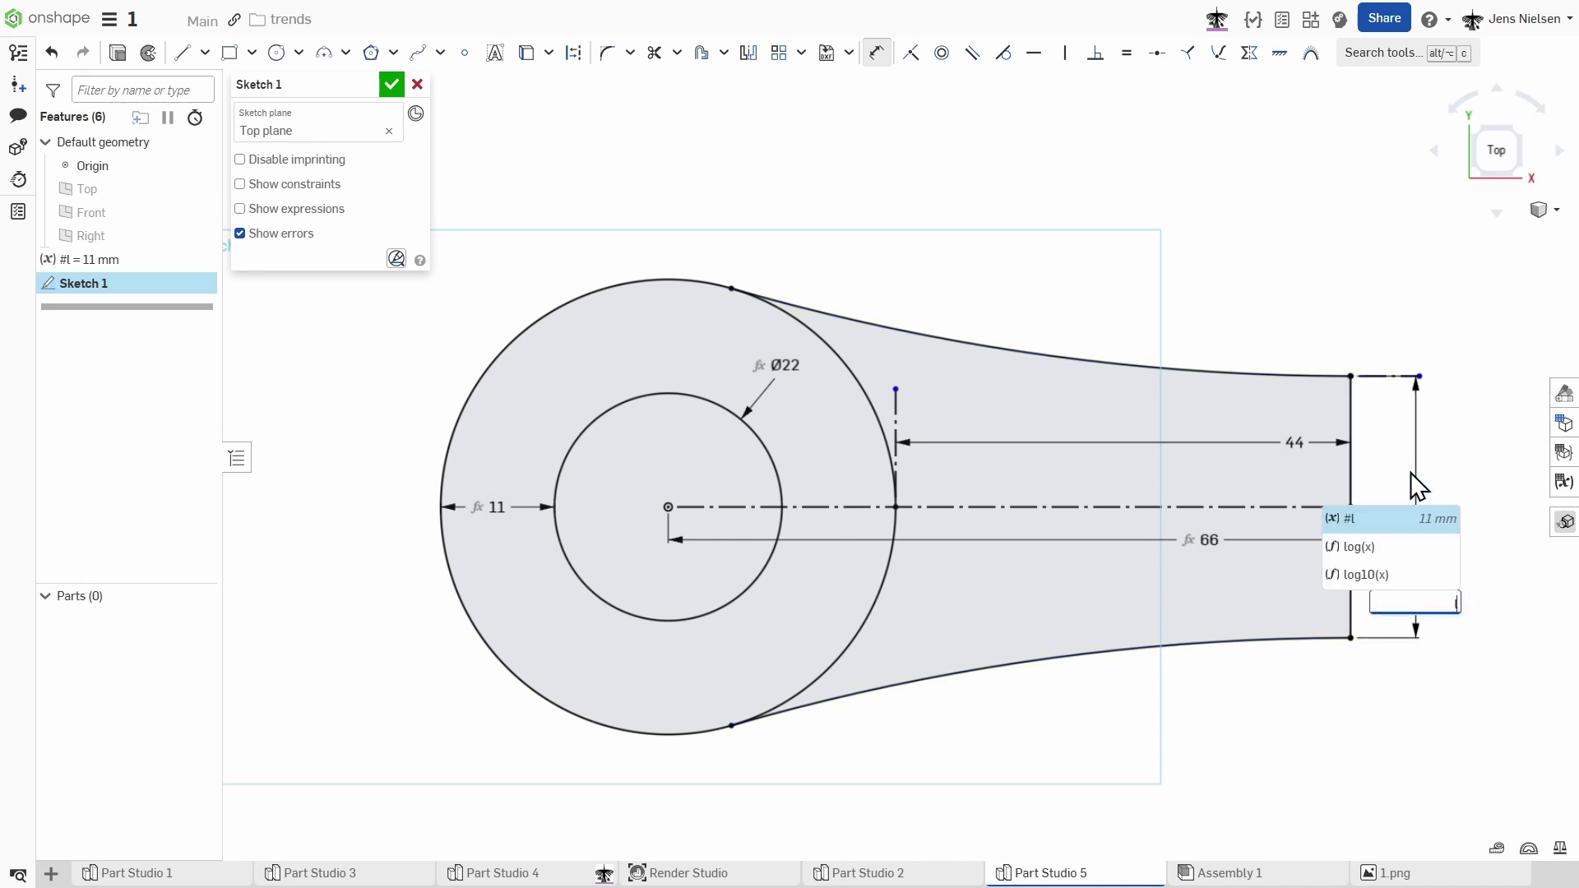
left_click(1393, 514)
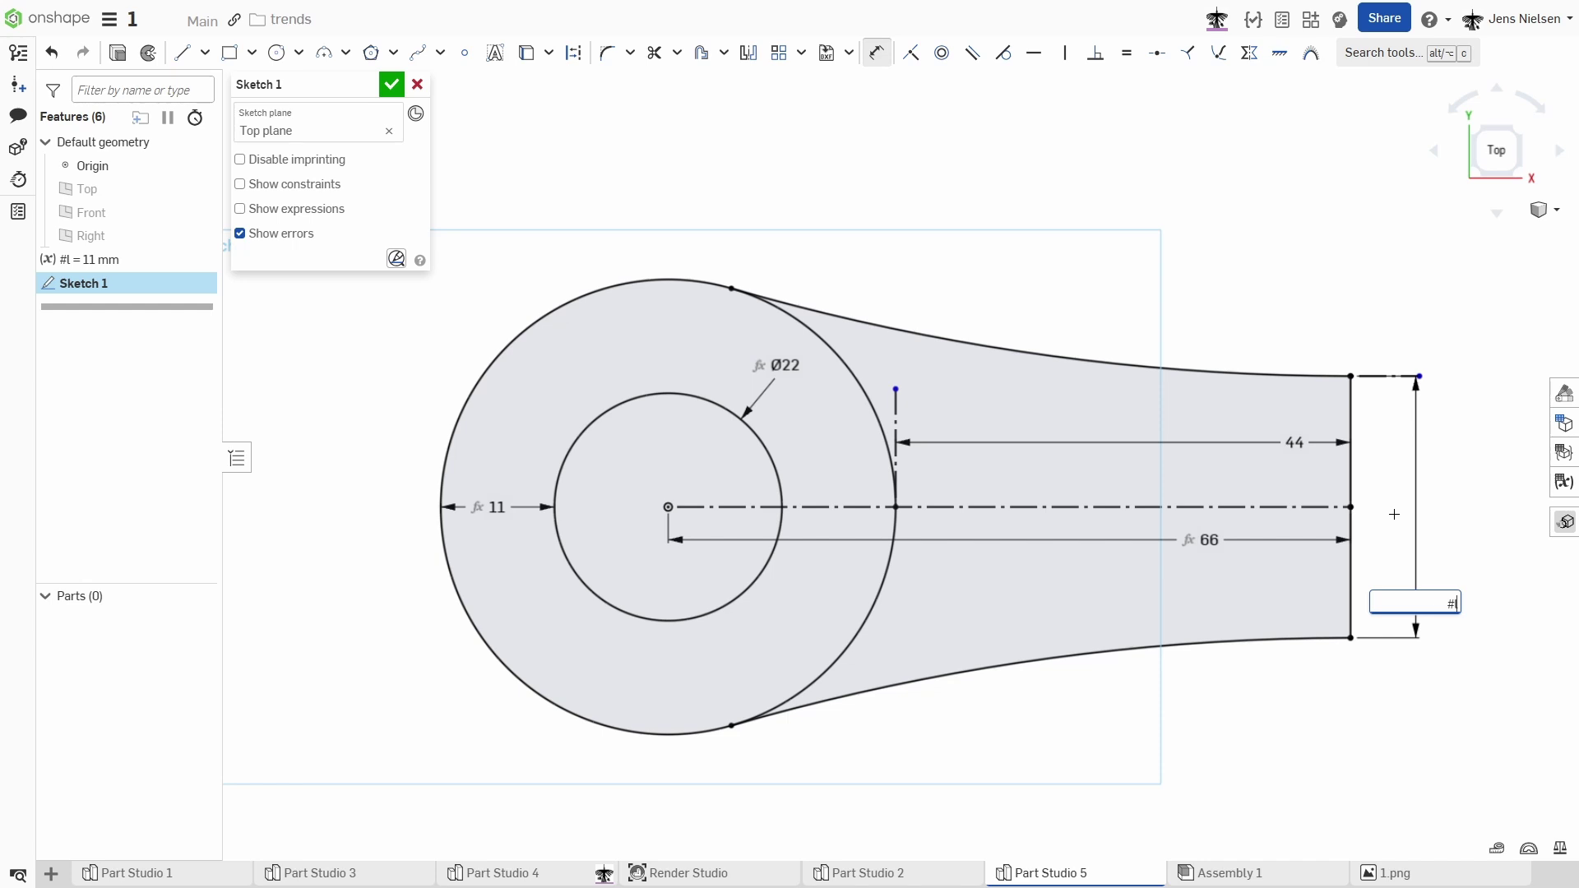
key("Return")
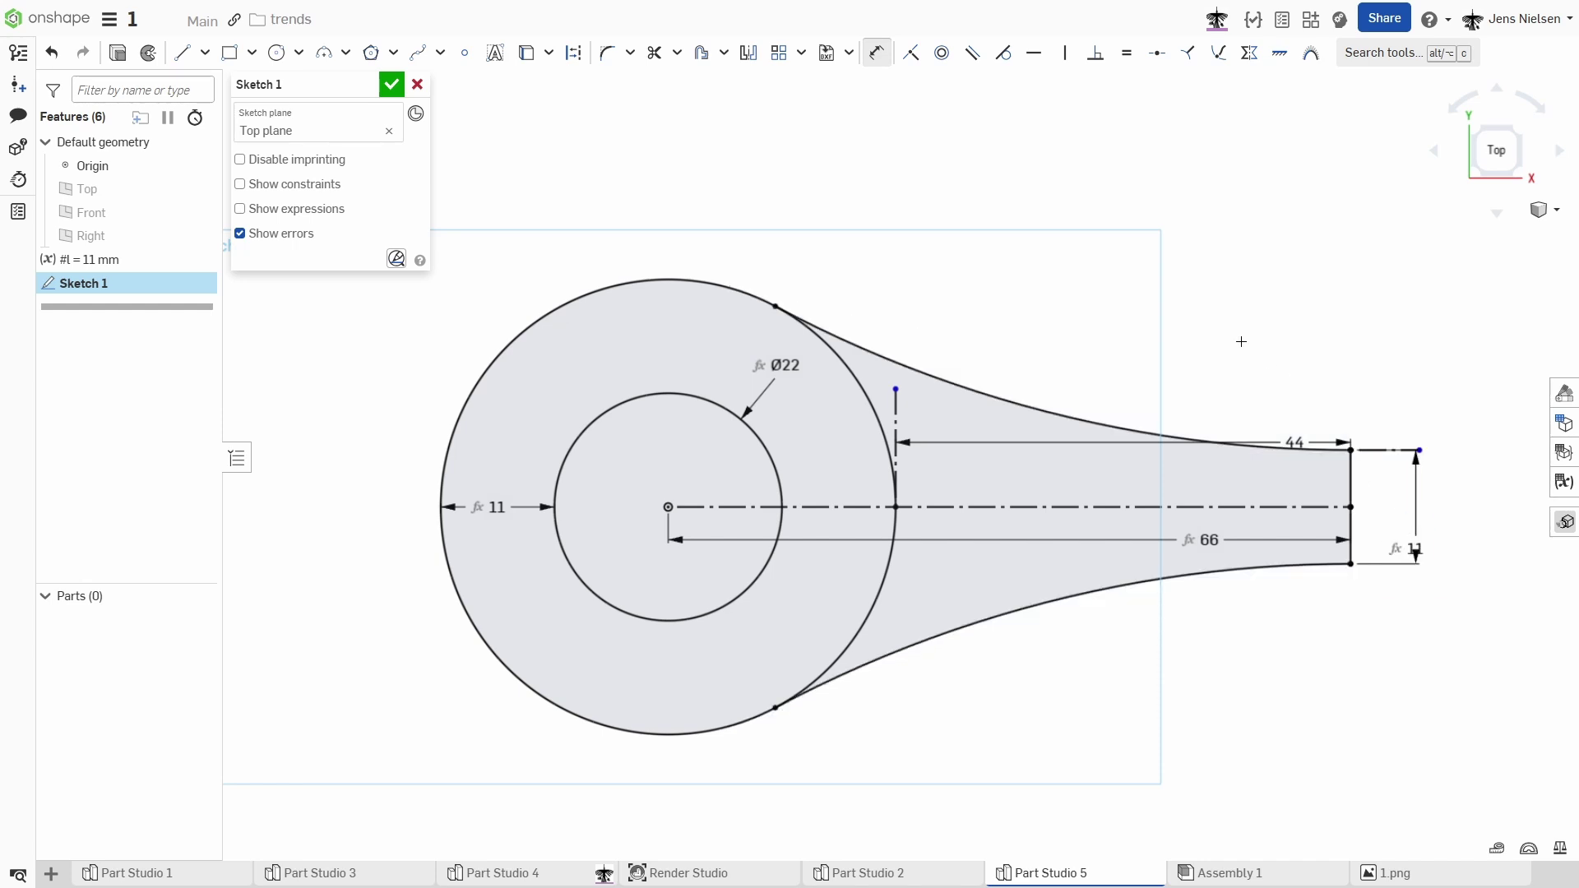
key("Escape")
Step: Move the 66 dimension below and the 44 dimension above the sketch, then finish the sketch
left_click_drag(1205, 535, 1202, 720)
left_click_drag(1296, 441, 1305, 311)
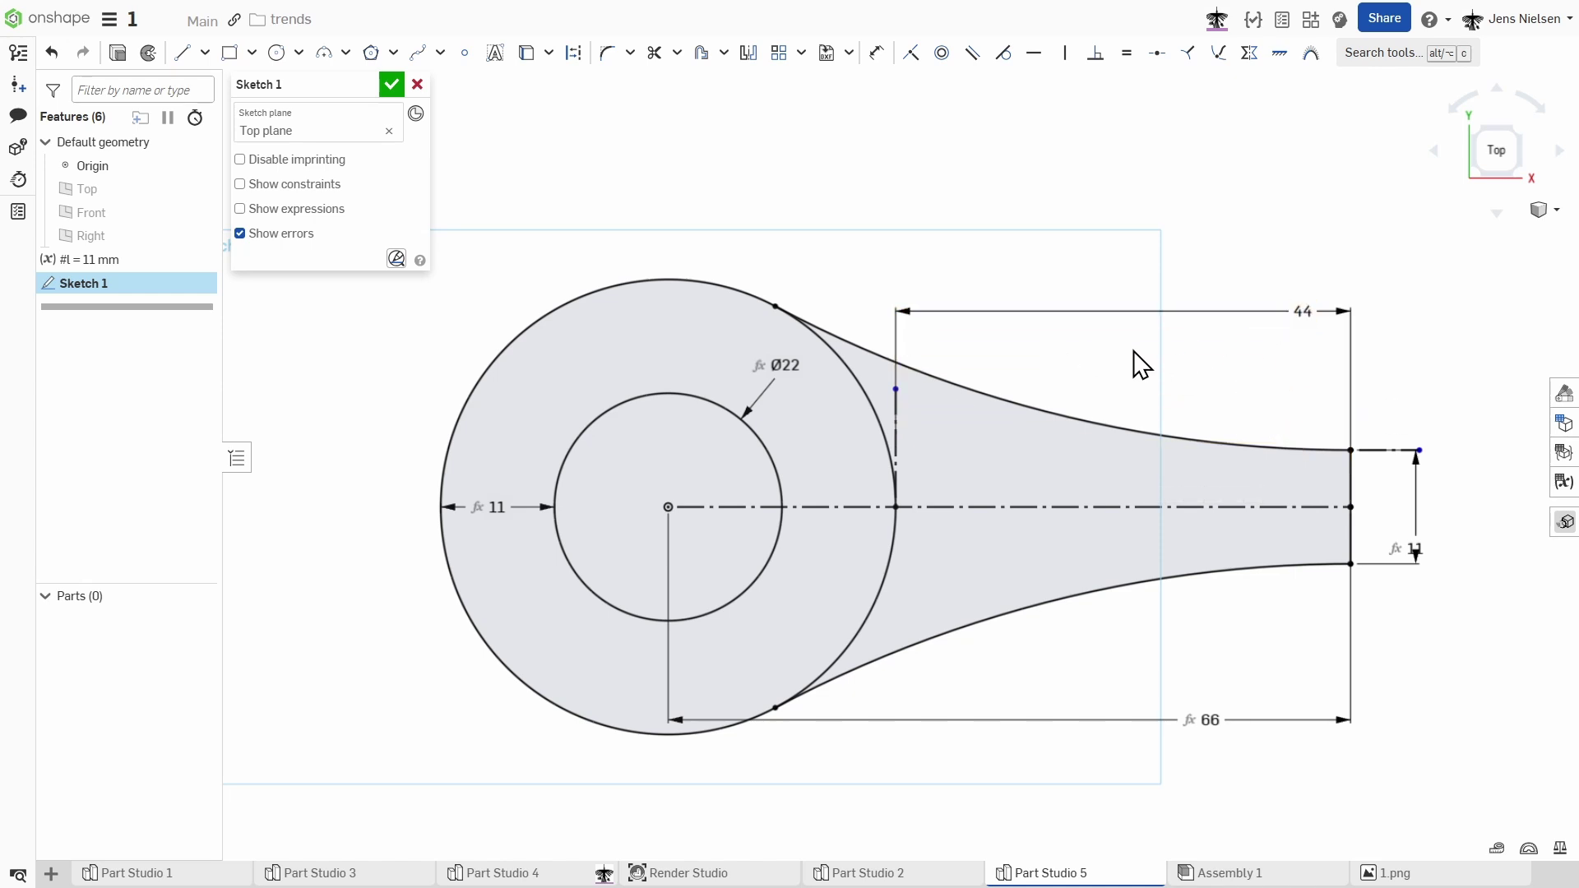
left_click(391, 86)
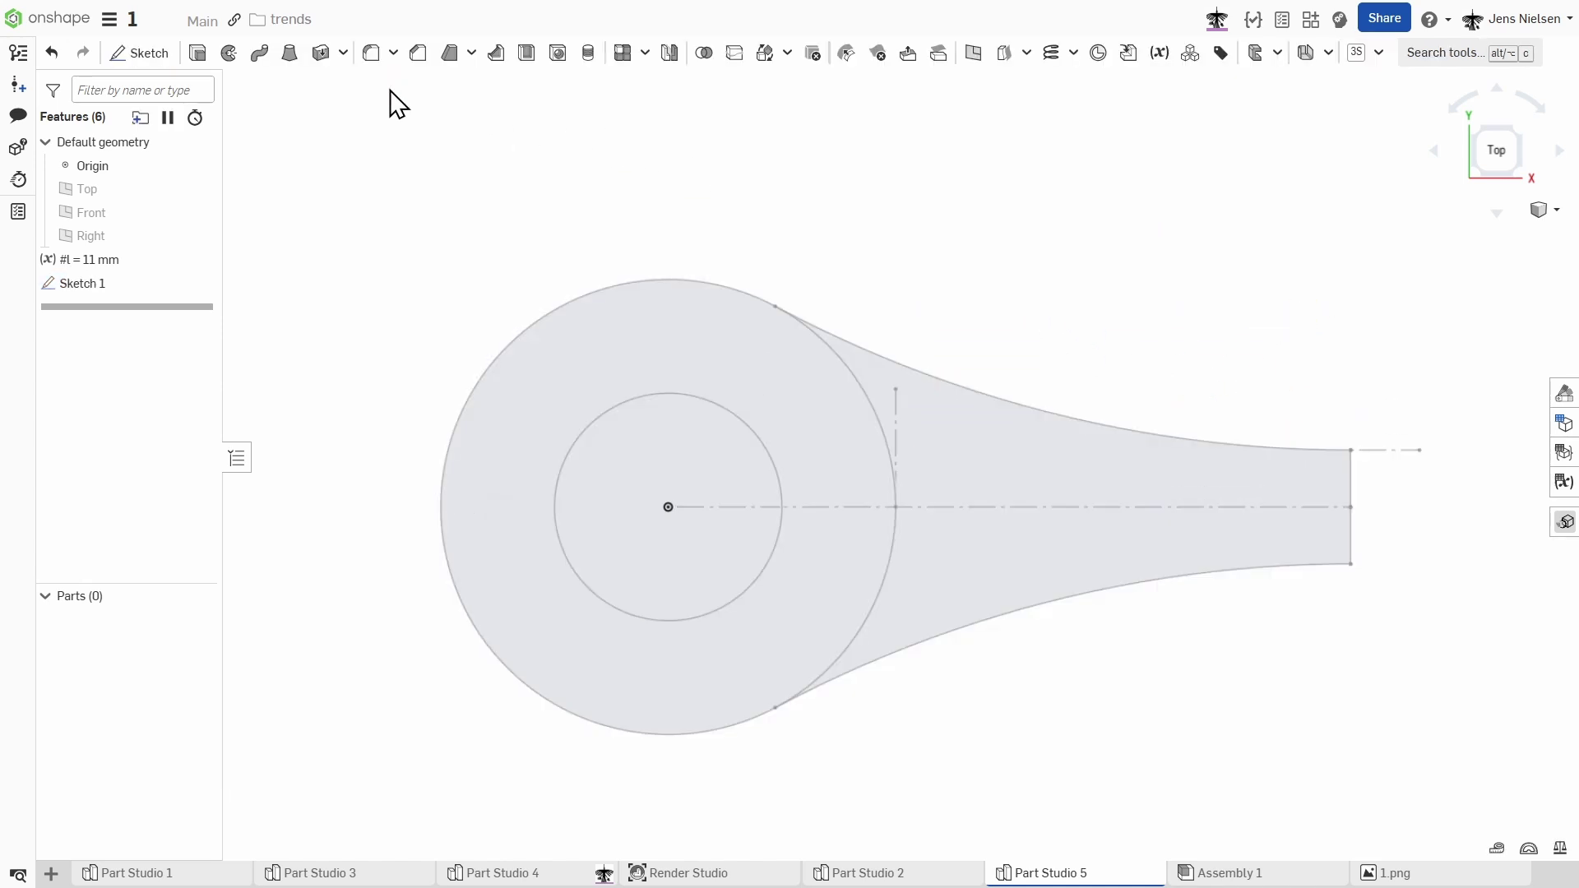
left_click(197, 54)
Step: Extrude the ring and tail regions symmetrically with depth #l*6
left_click(601, 329)
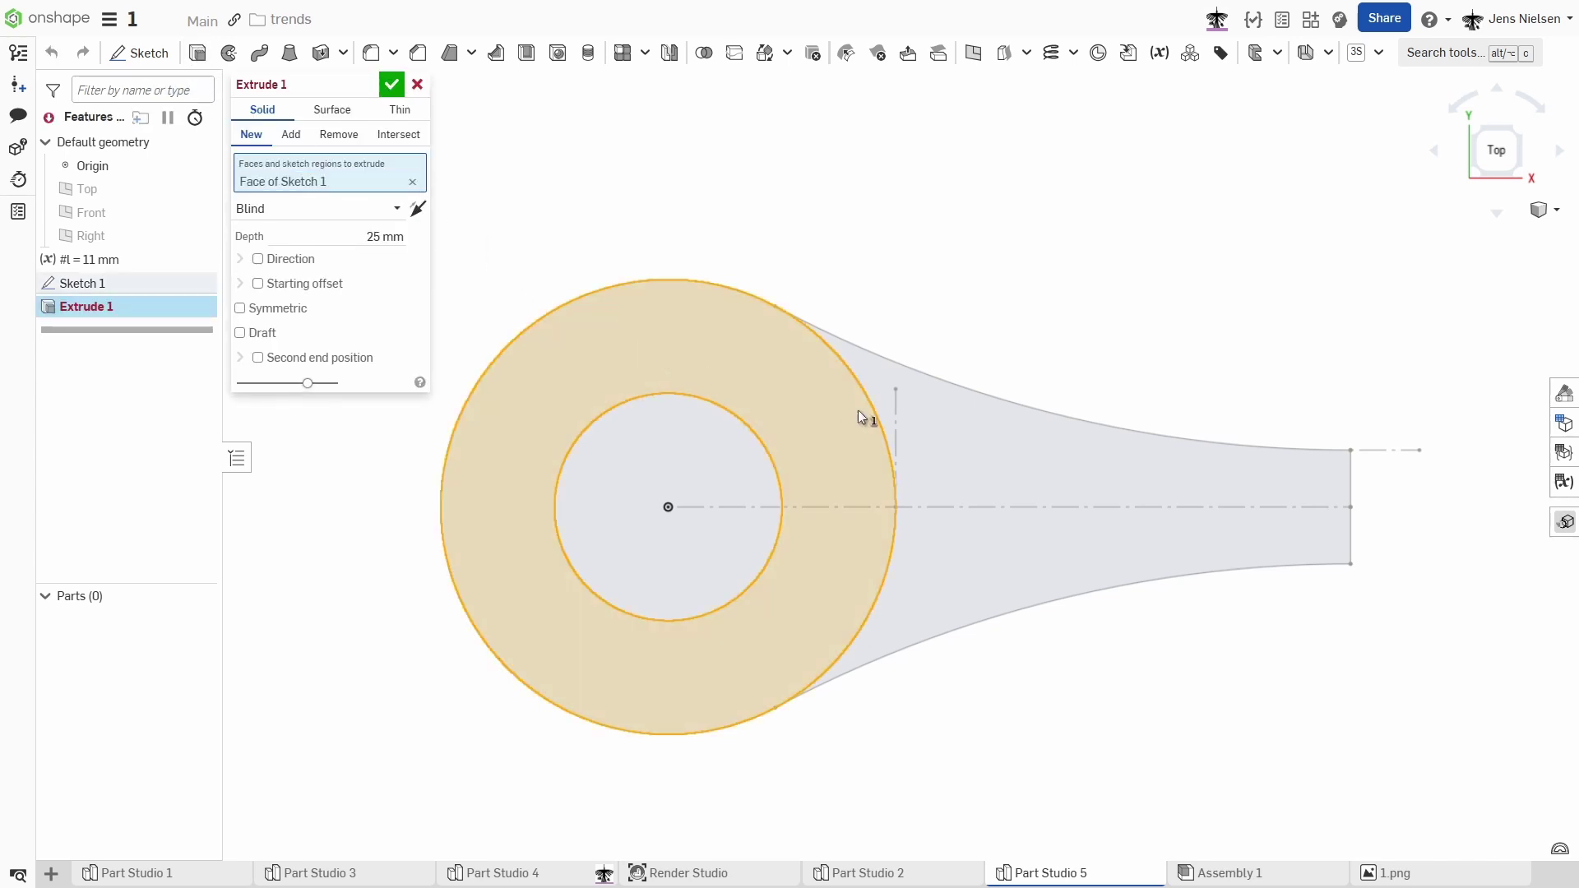
left_click(932, 440)
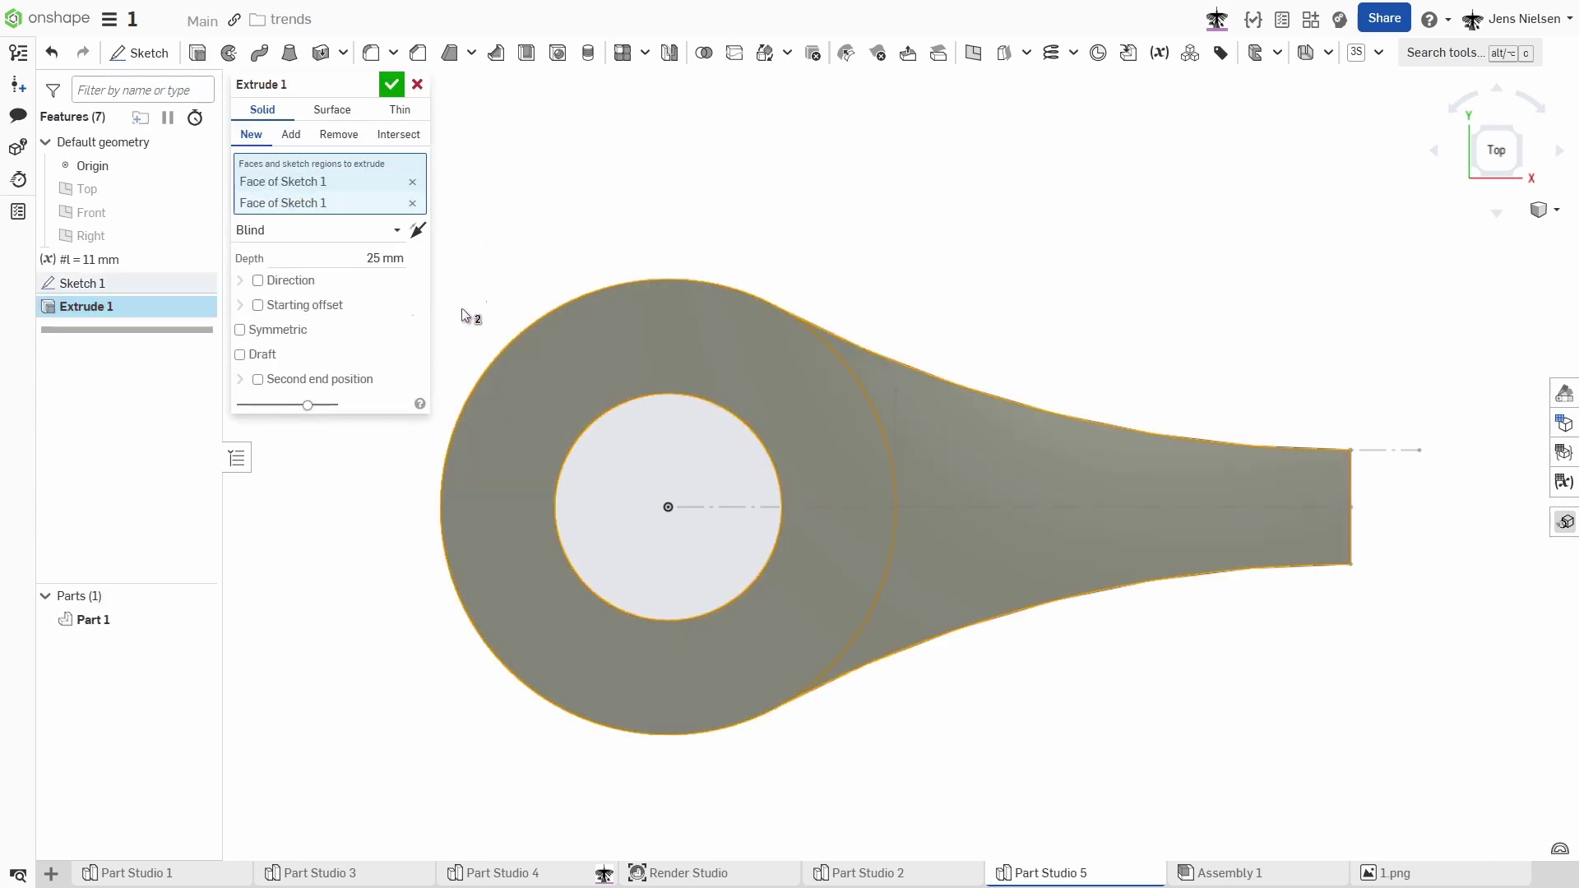
left_click(239, 330)
left_click(371, 259)
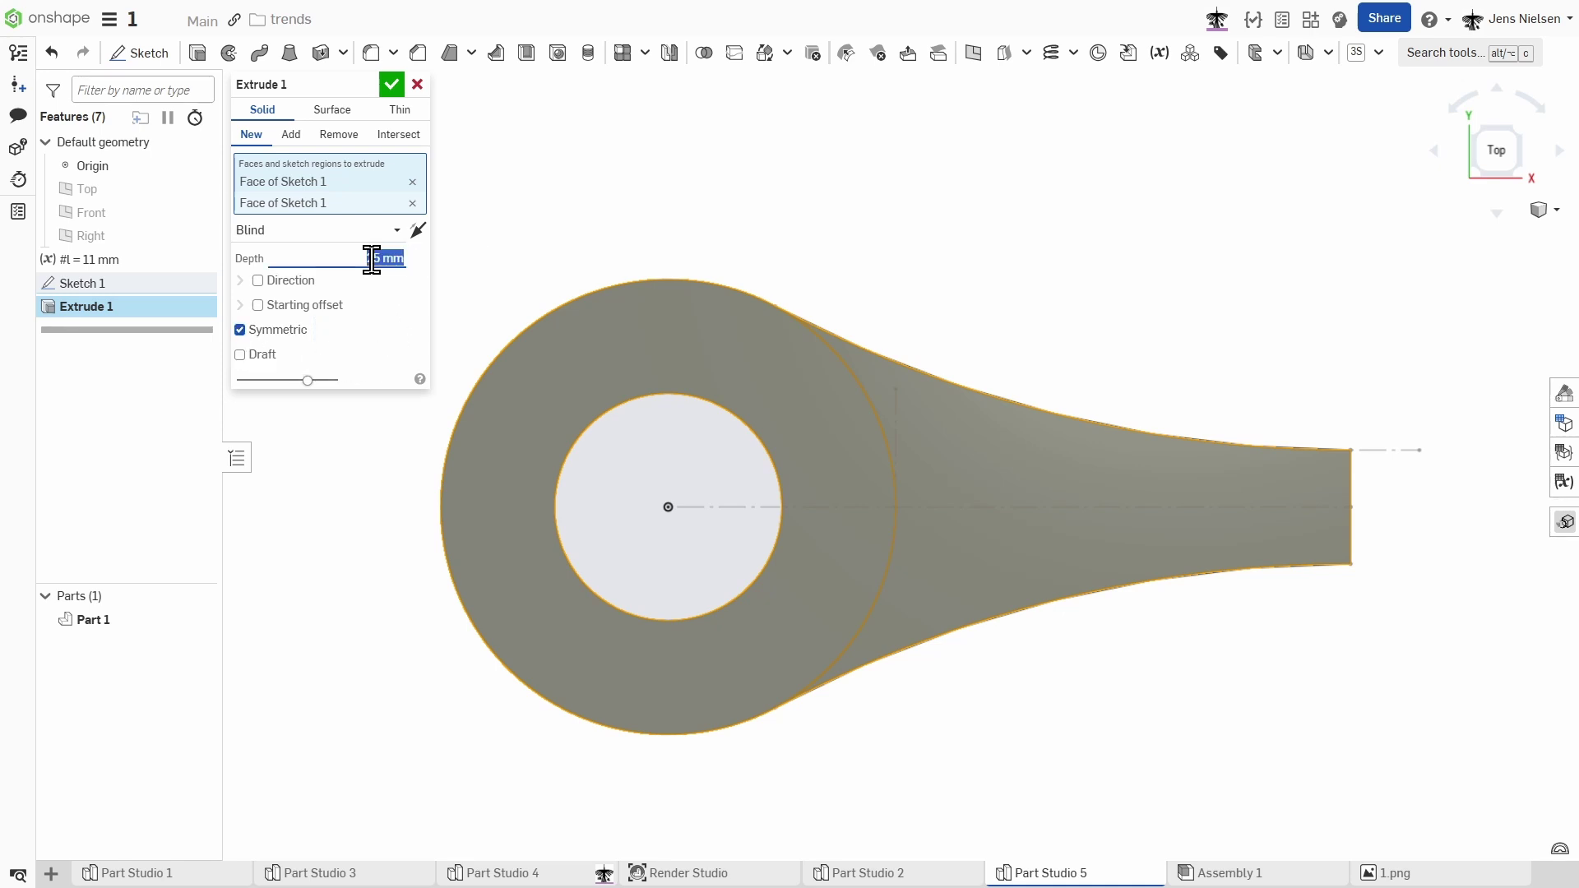
type("#l")
left_click(383, 287)
type("*6")
left_click(395, 86)
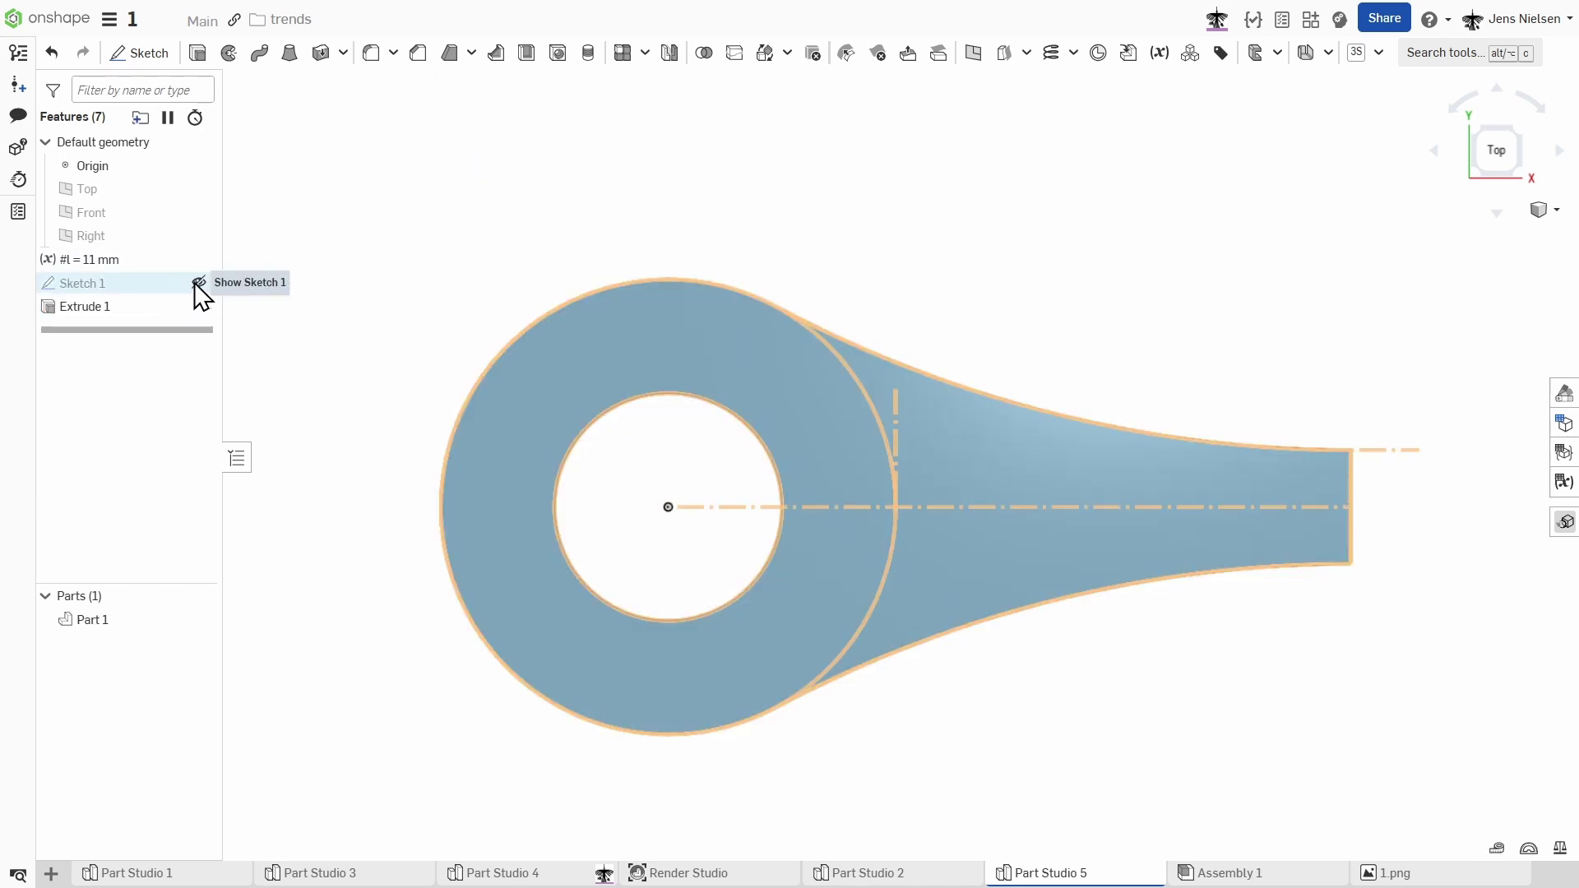
Step: Hide Sketch 1 and switch to the isometric view
left_click(197, 282)
left_click(198, 283)
key("shift+7")
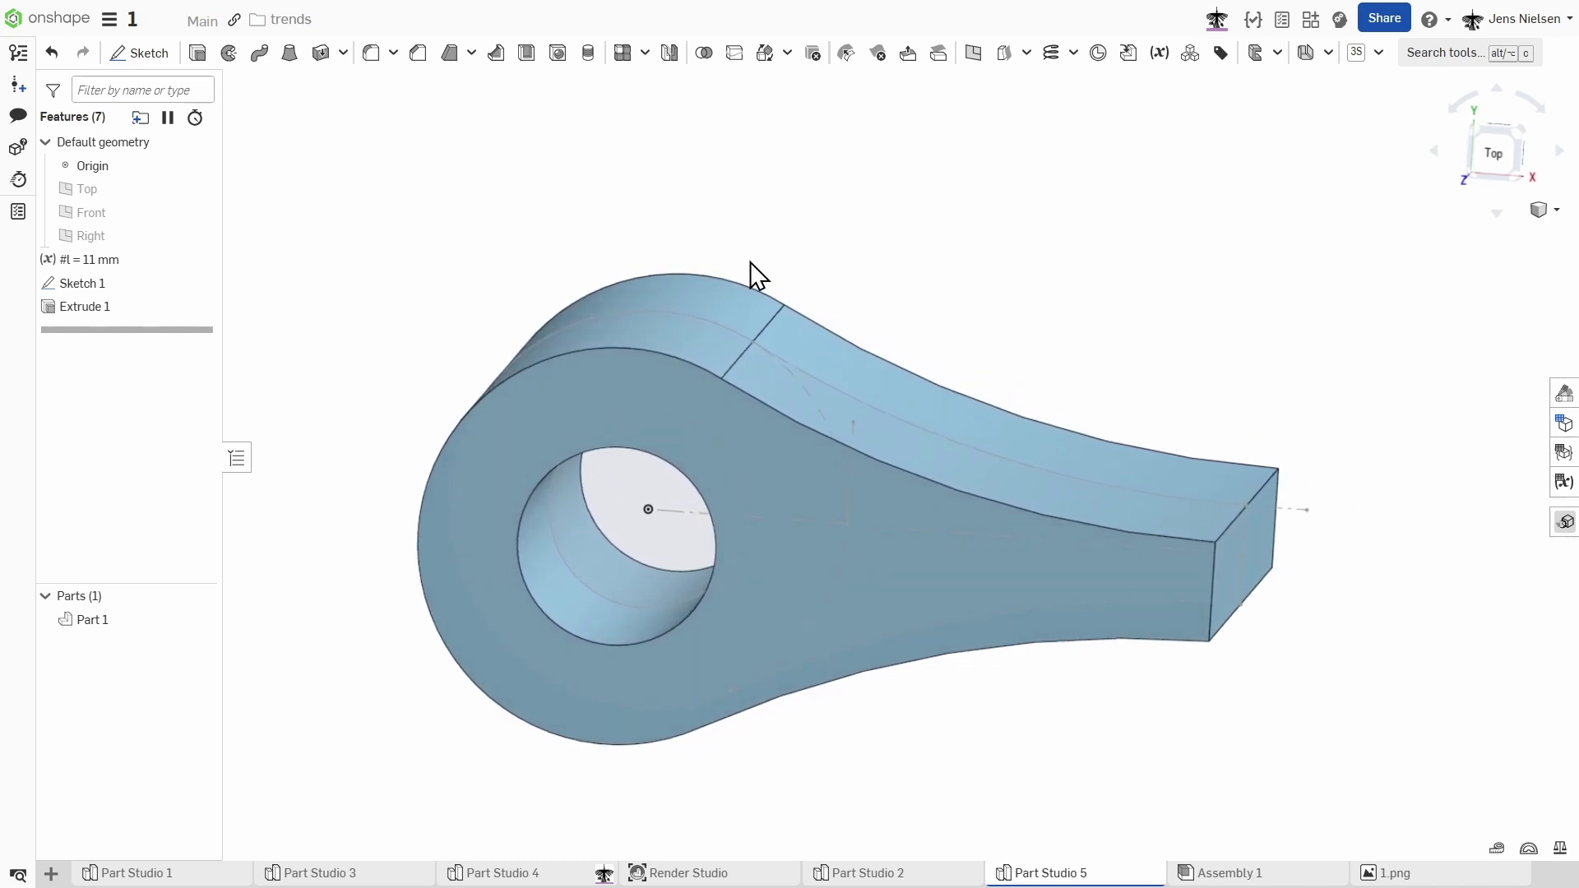
Step: Rotate a copy of the lever 90° about the sketch centreline, creating Part 2
left_click(764, 54)
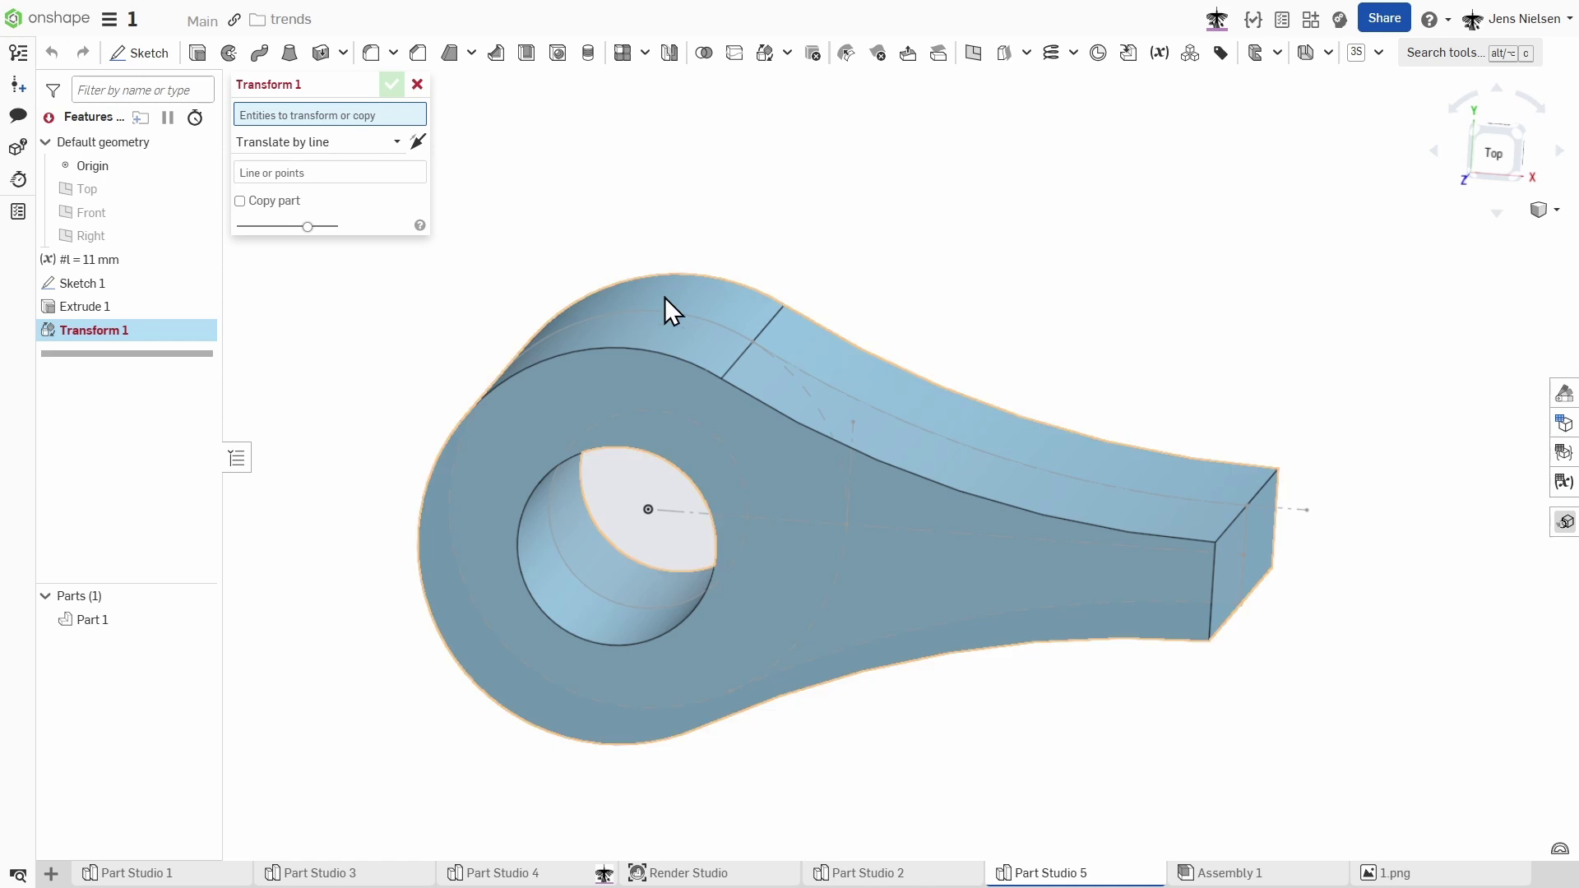
left_click(659, 362)
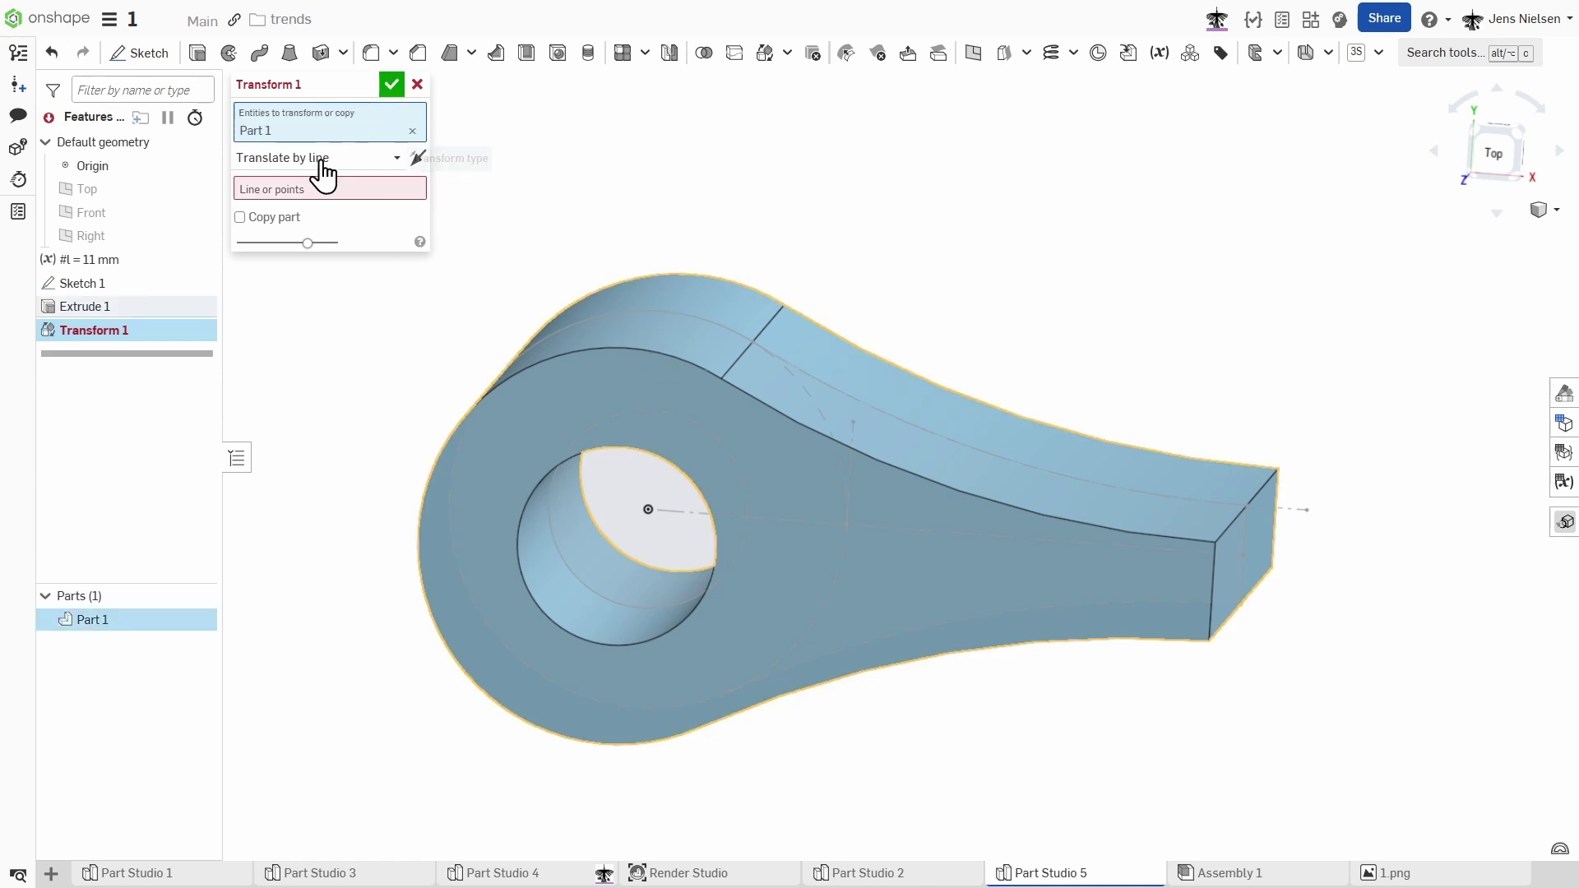
left_click(398, 168)
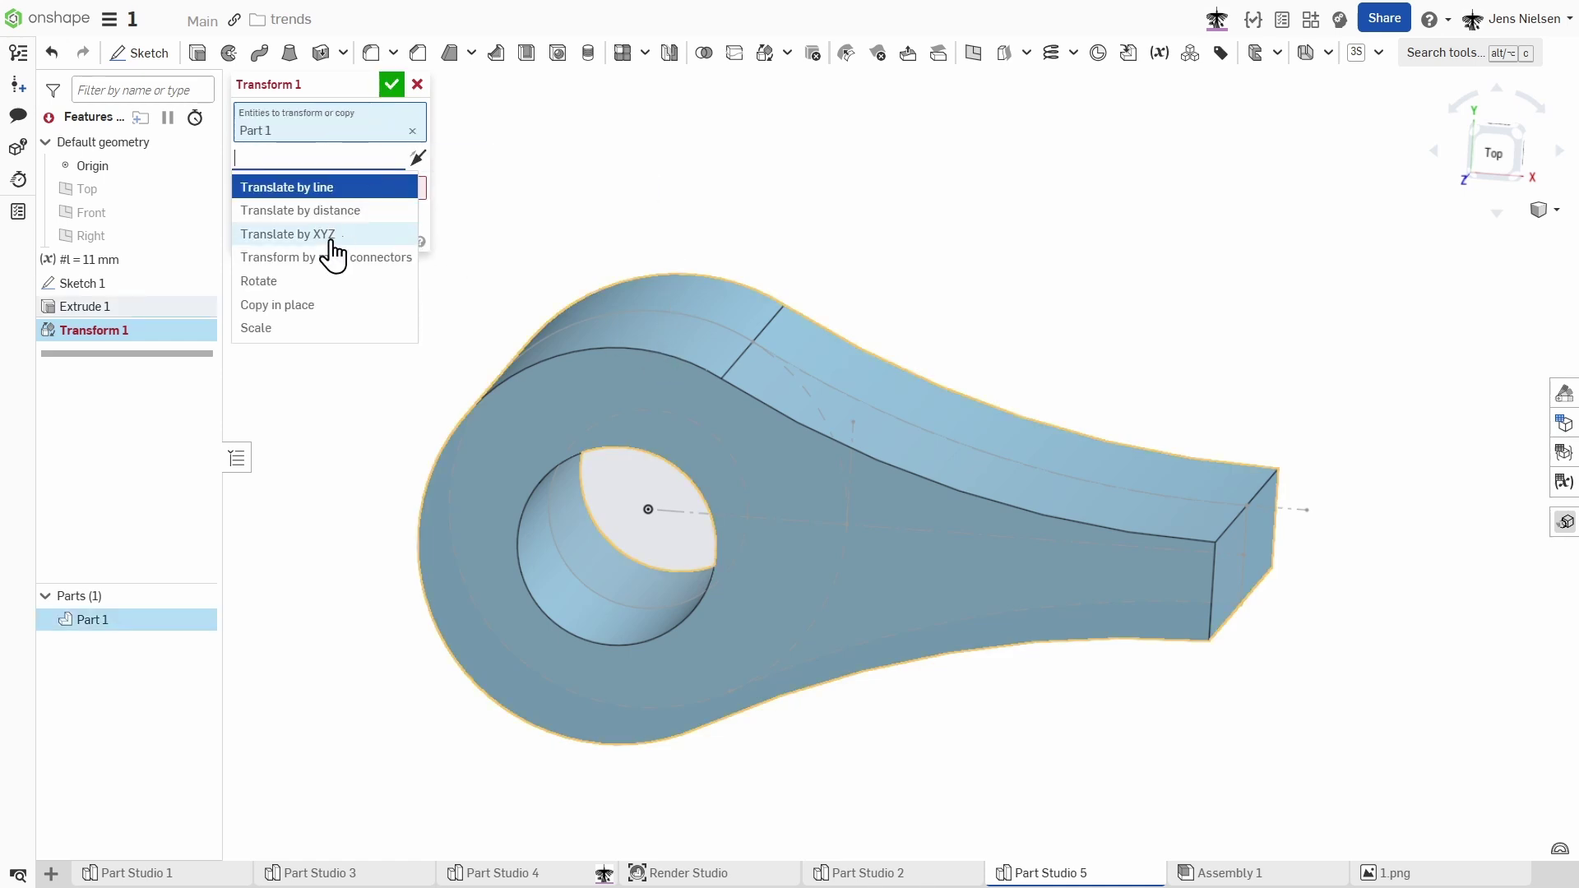
left_click(311, 284)
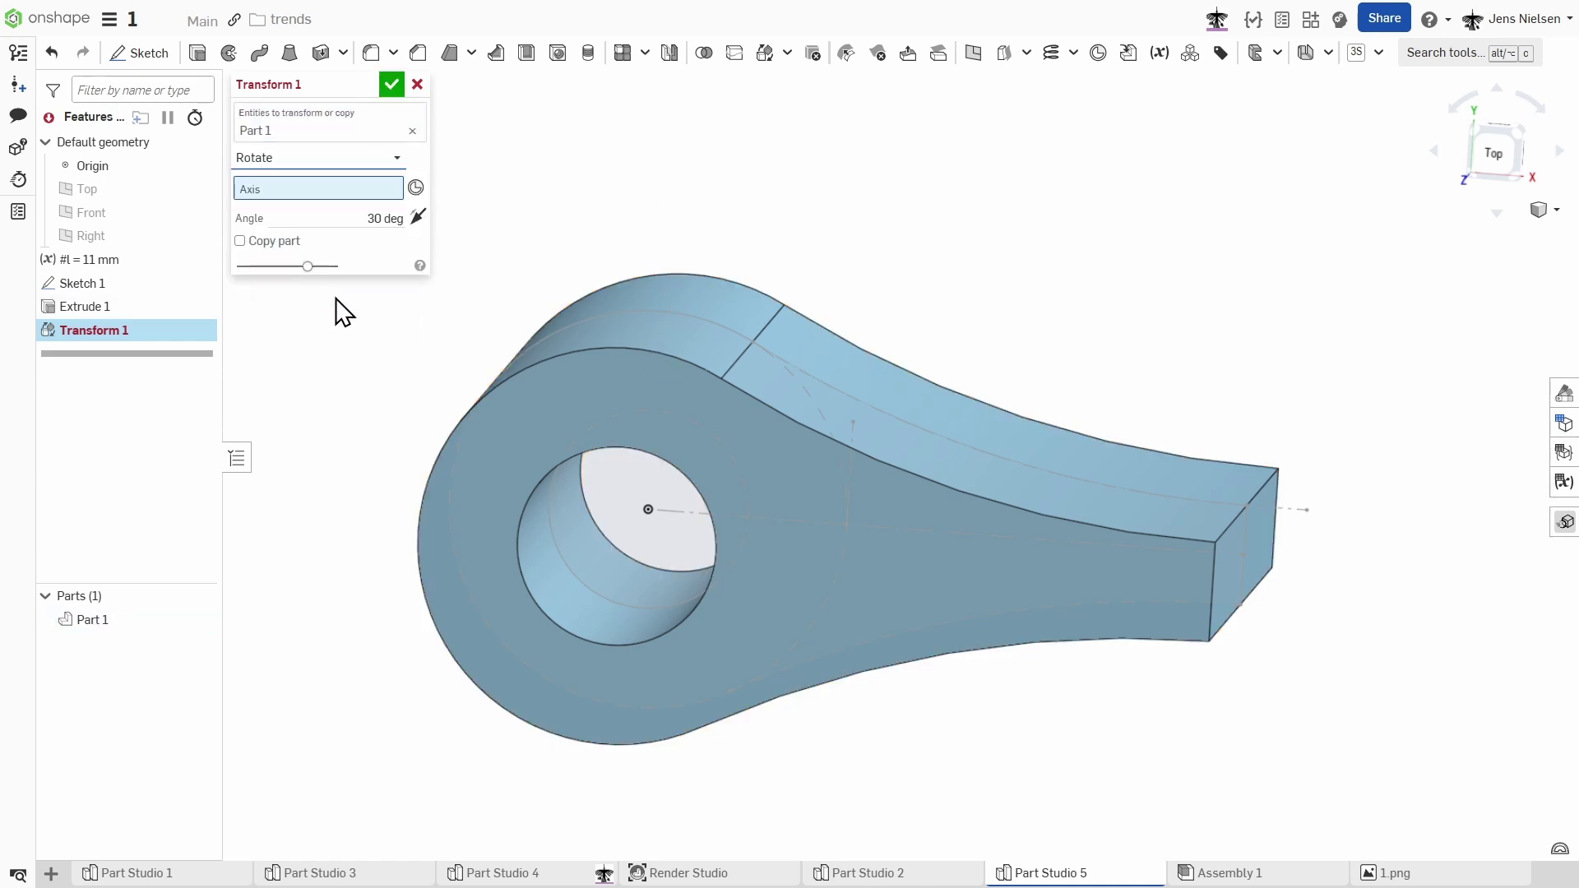
left_click(674, 510)
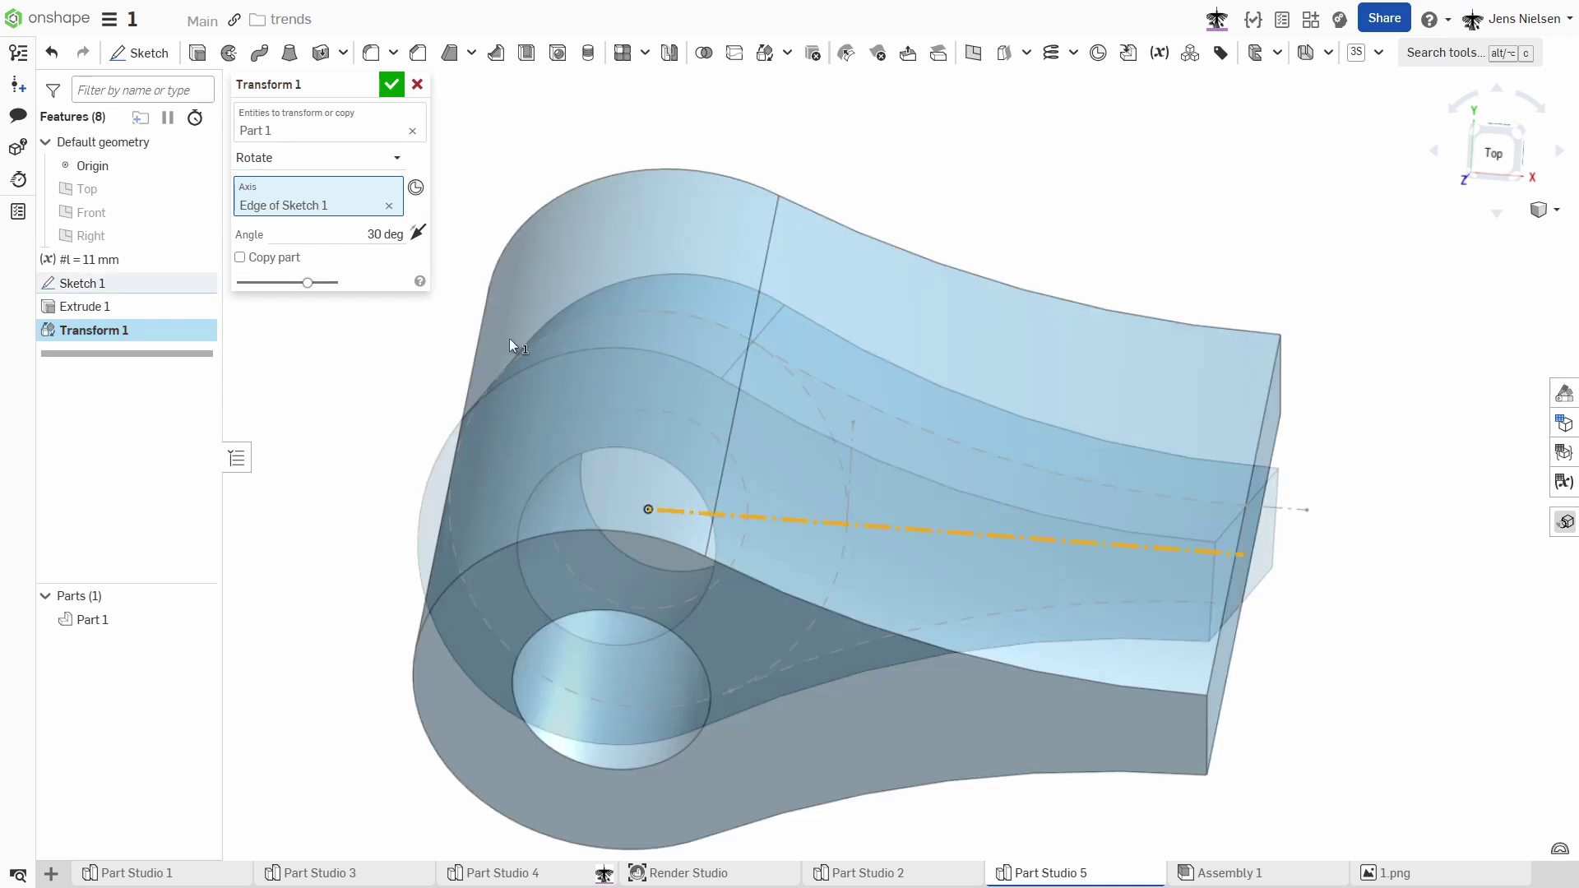
key("f")
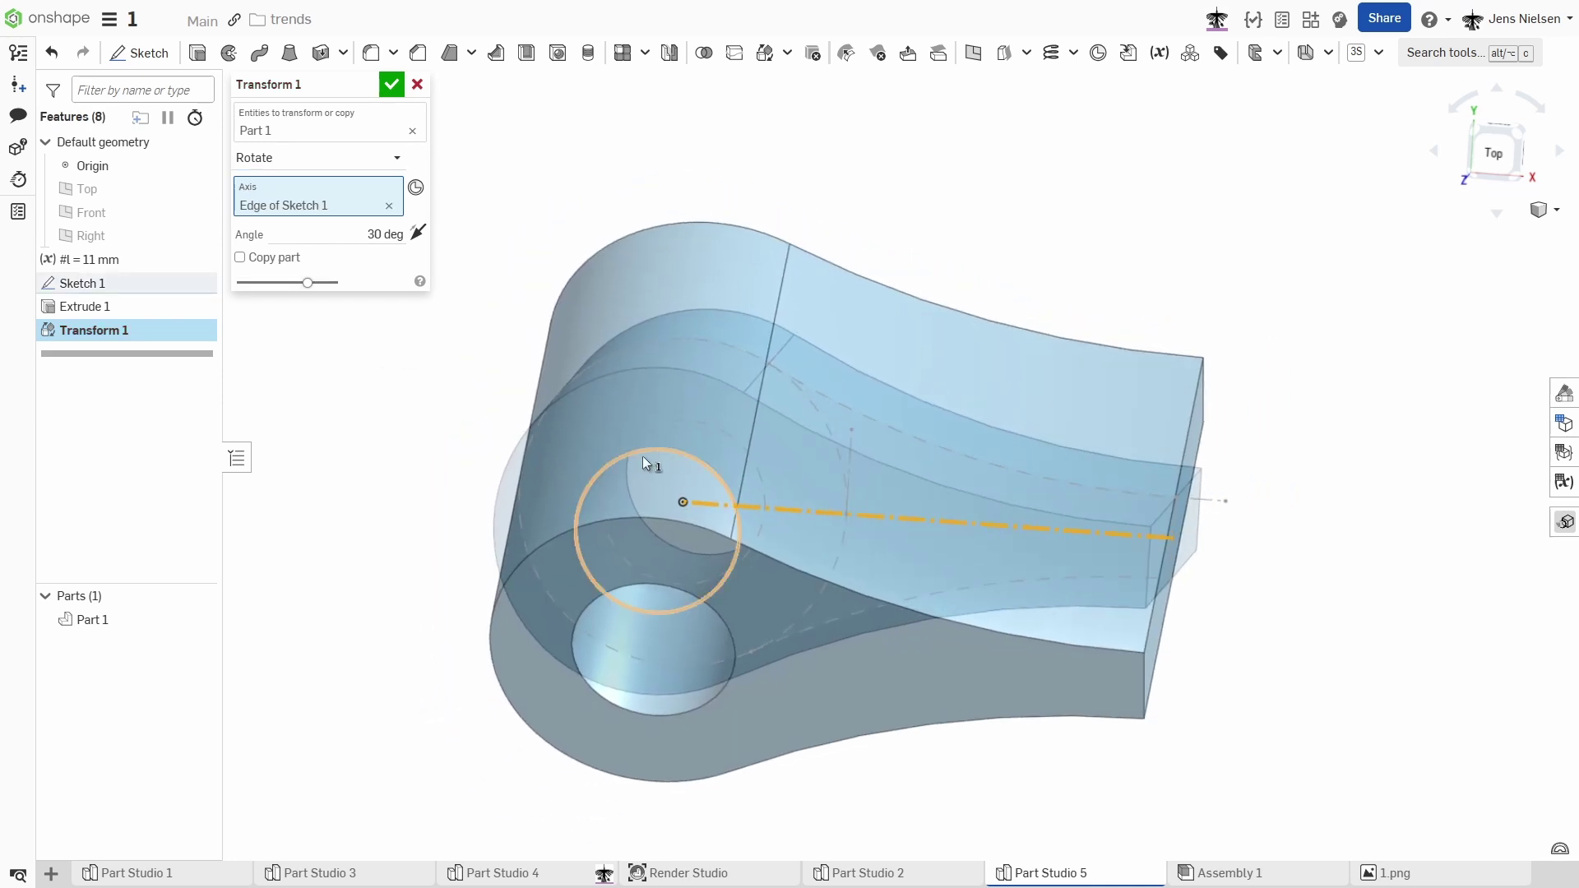
left_click(378, 234)
type("90")
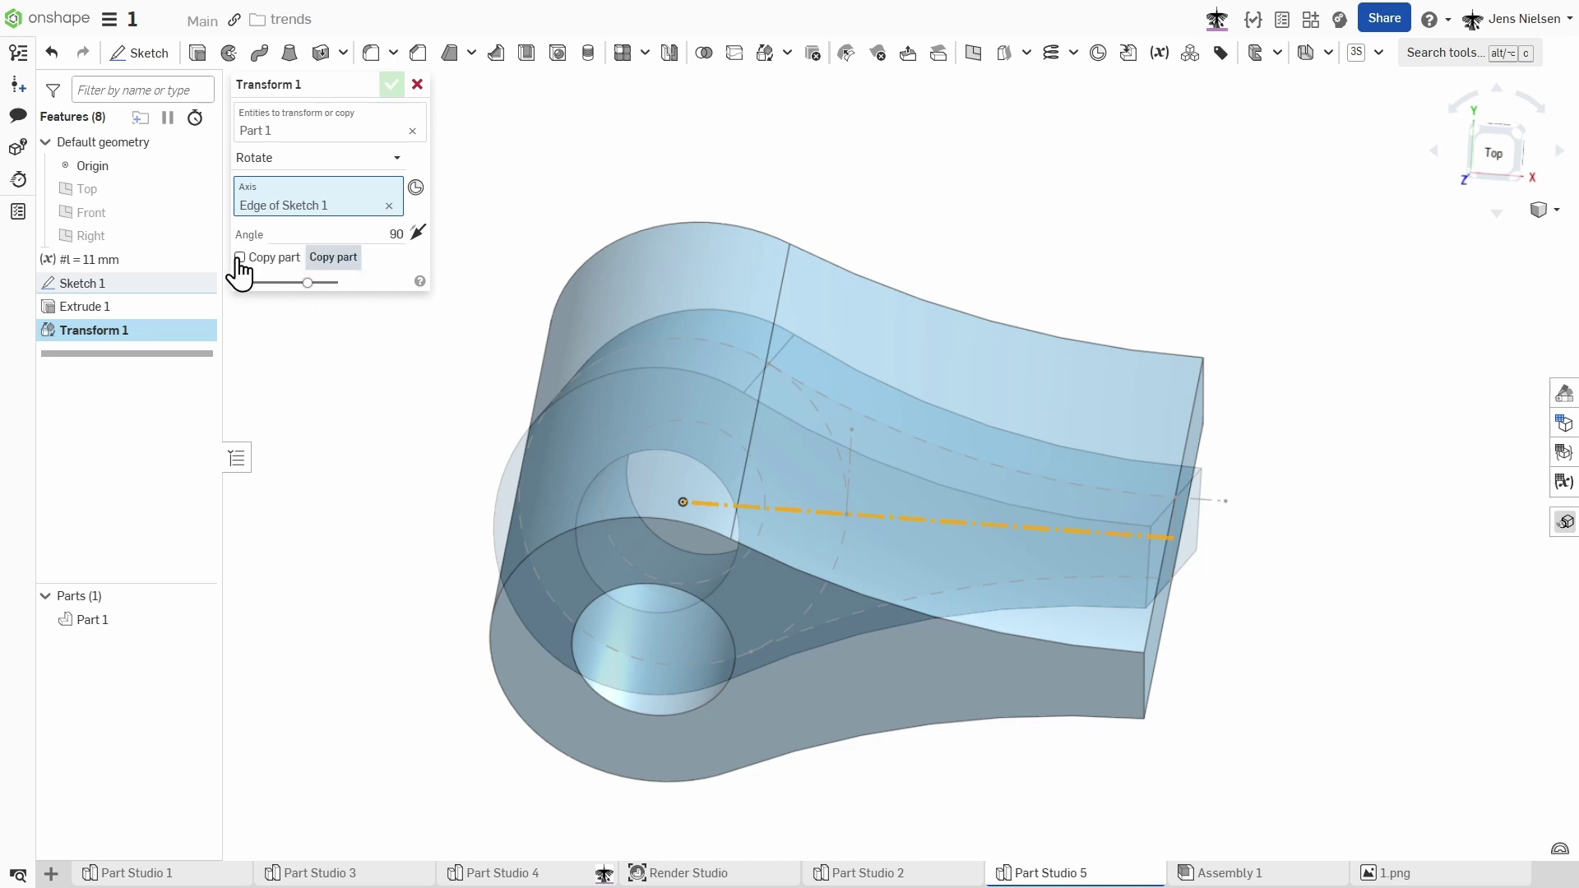
left_click(240, 259)
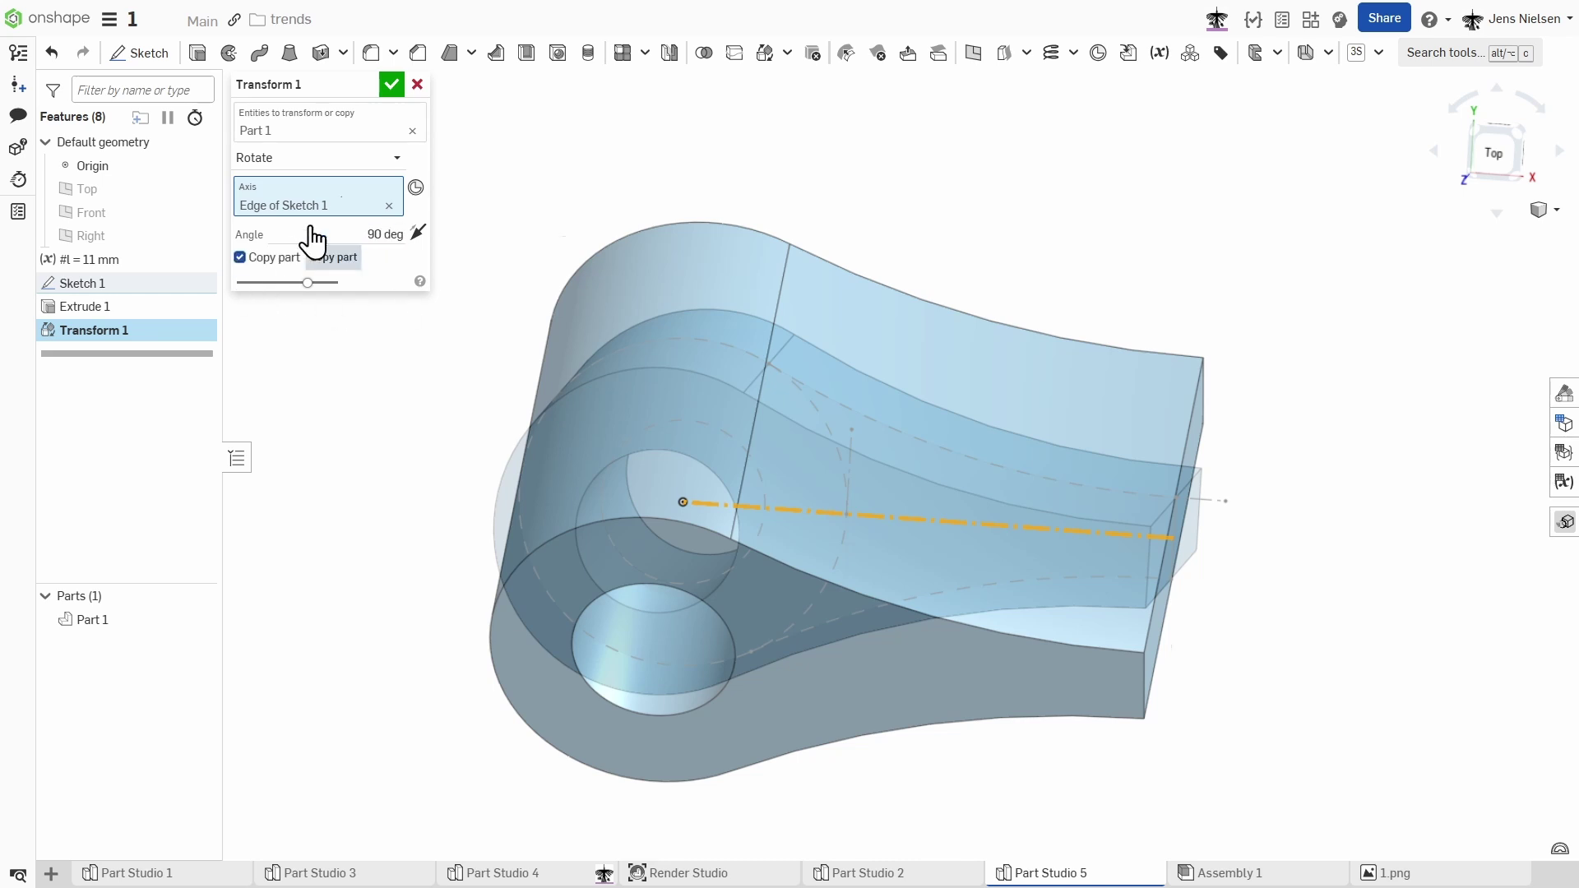
left_click(392, 85)
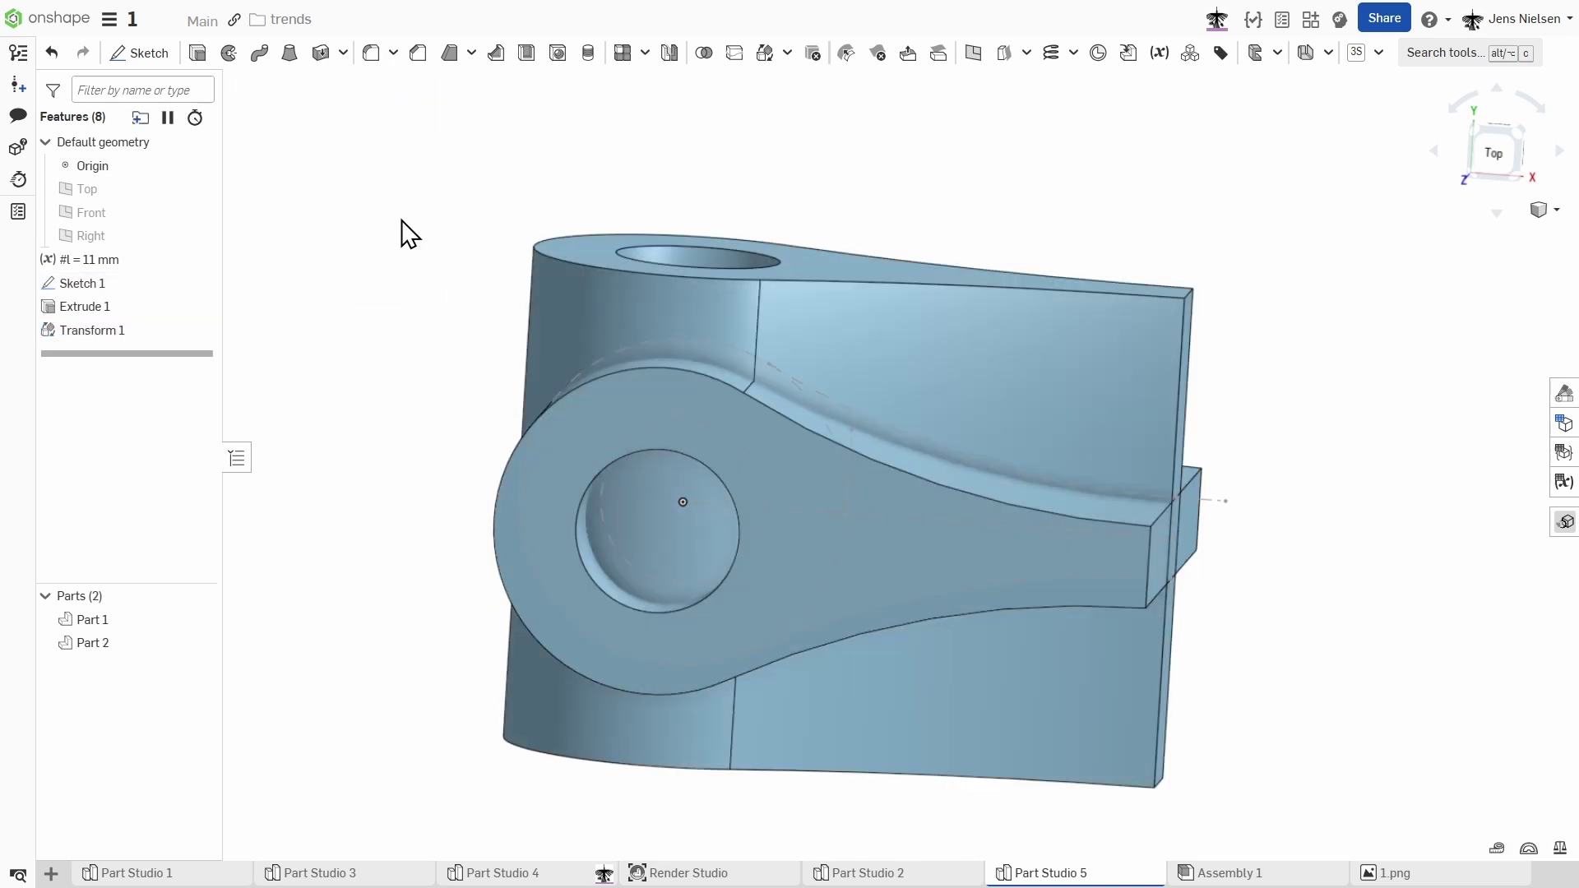
key("Up")
key("Up")
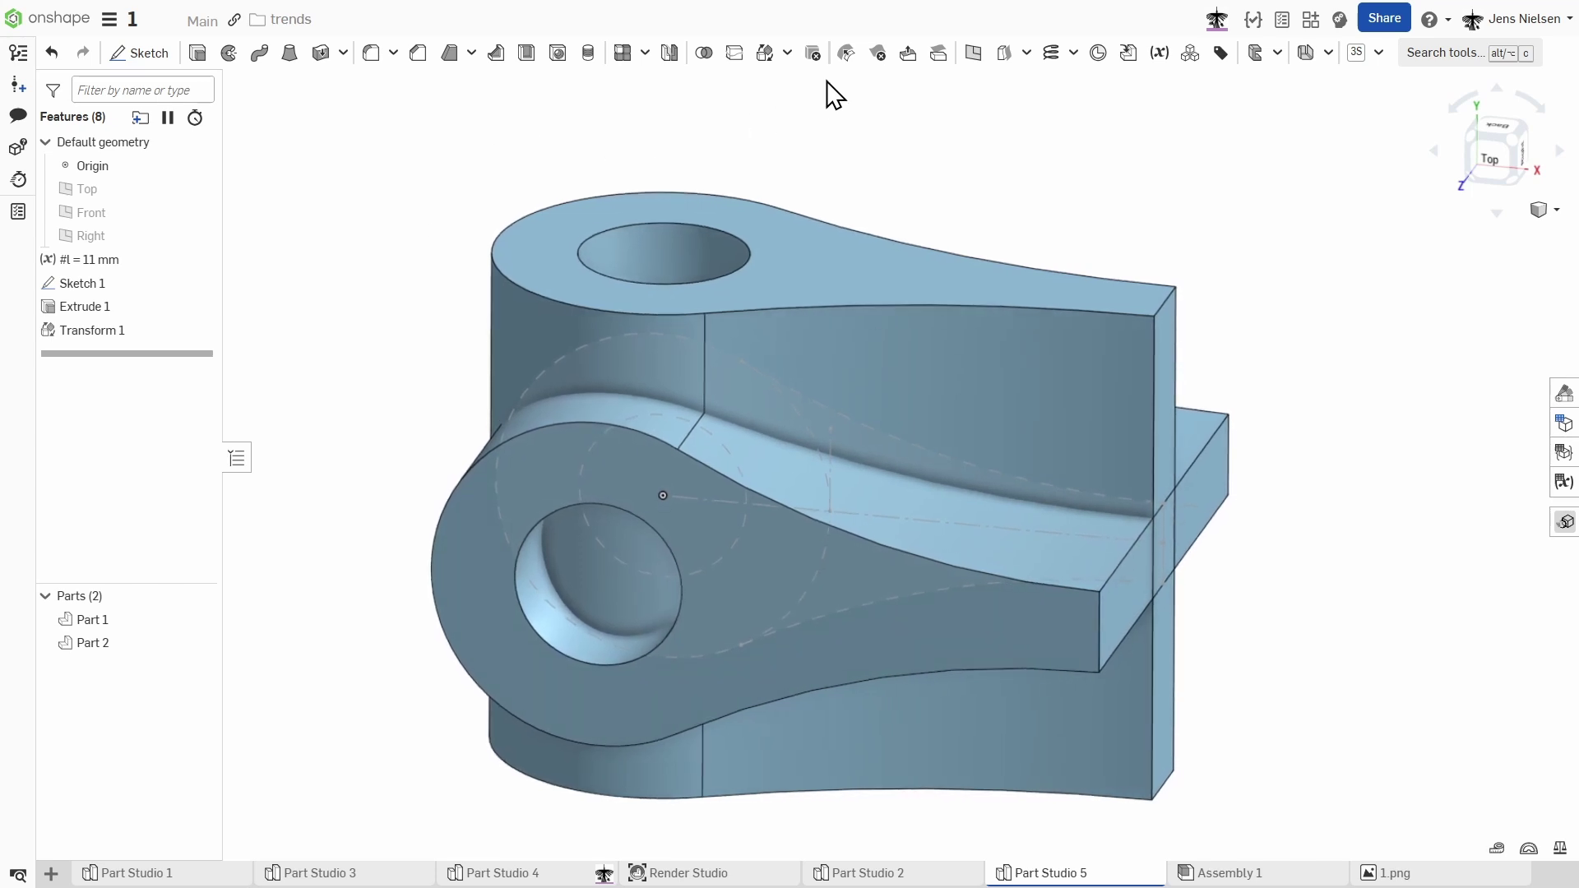
left_click(764, 55)
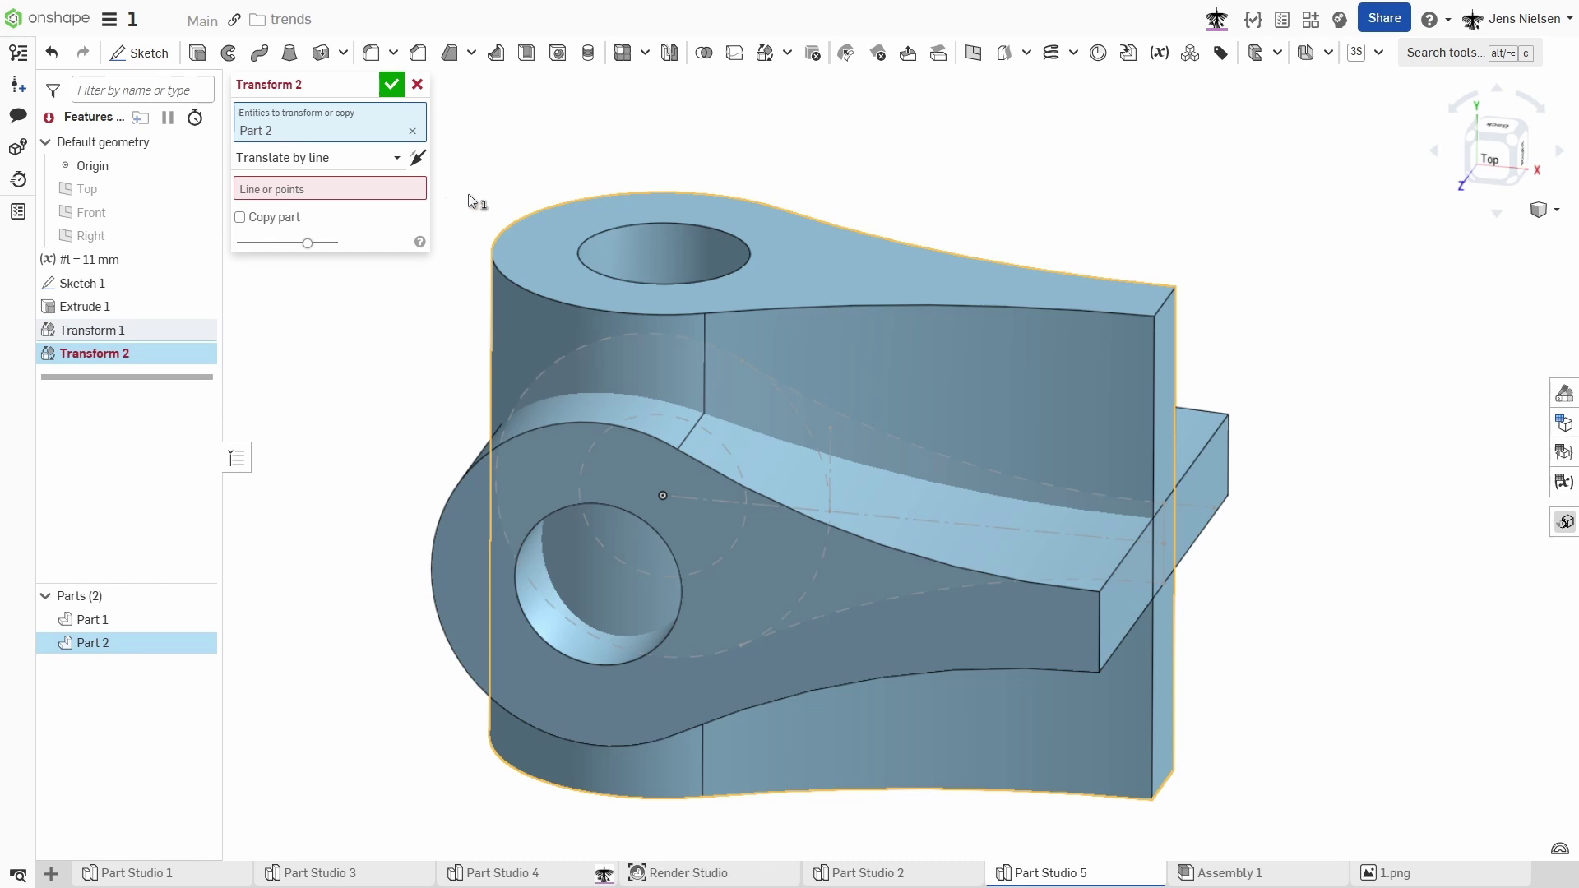
Step: Rotate Part 2 by 180° about the Sketch 1 edge, moving its ring to the far end
left_click(397, 157)
left_click(276, 282)
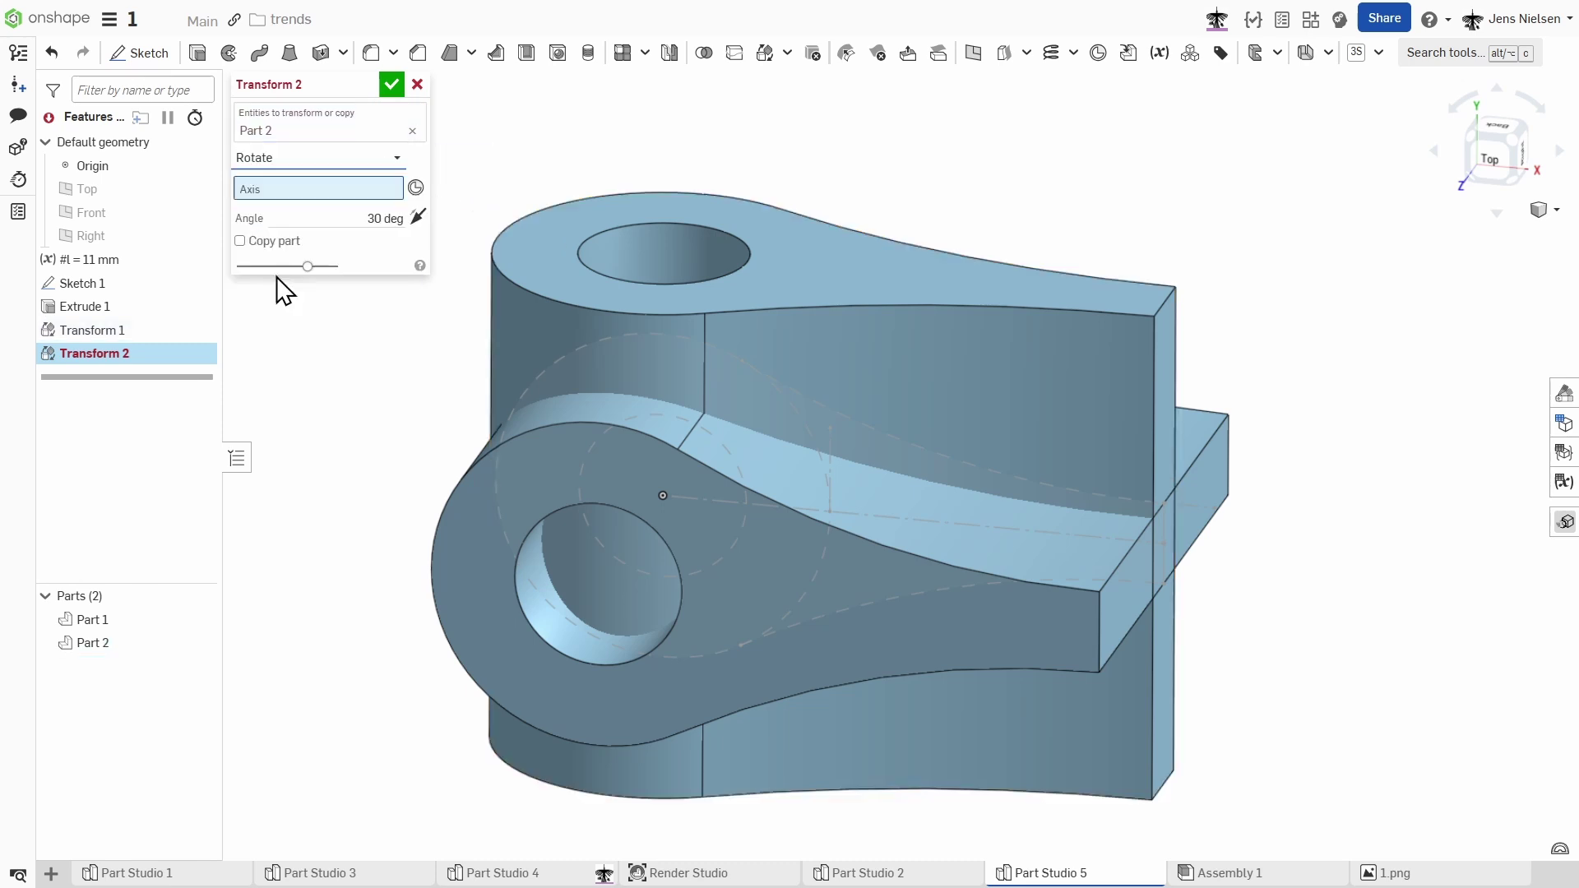
left_click(832, 446)
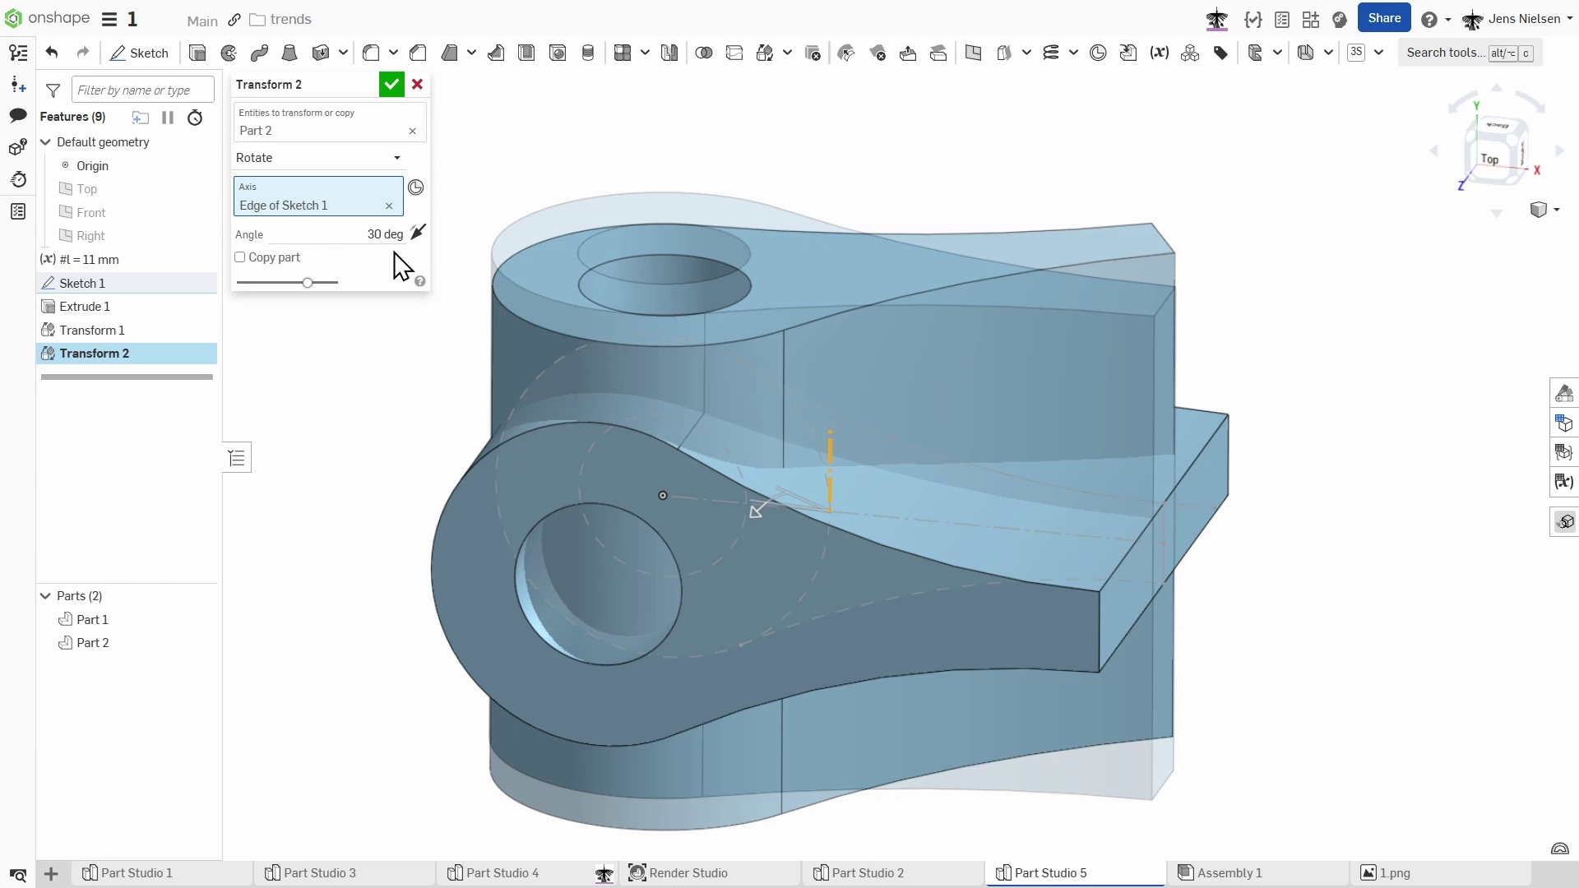
left_click(377, 235)
type("180")
key("Return")
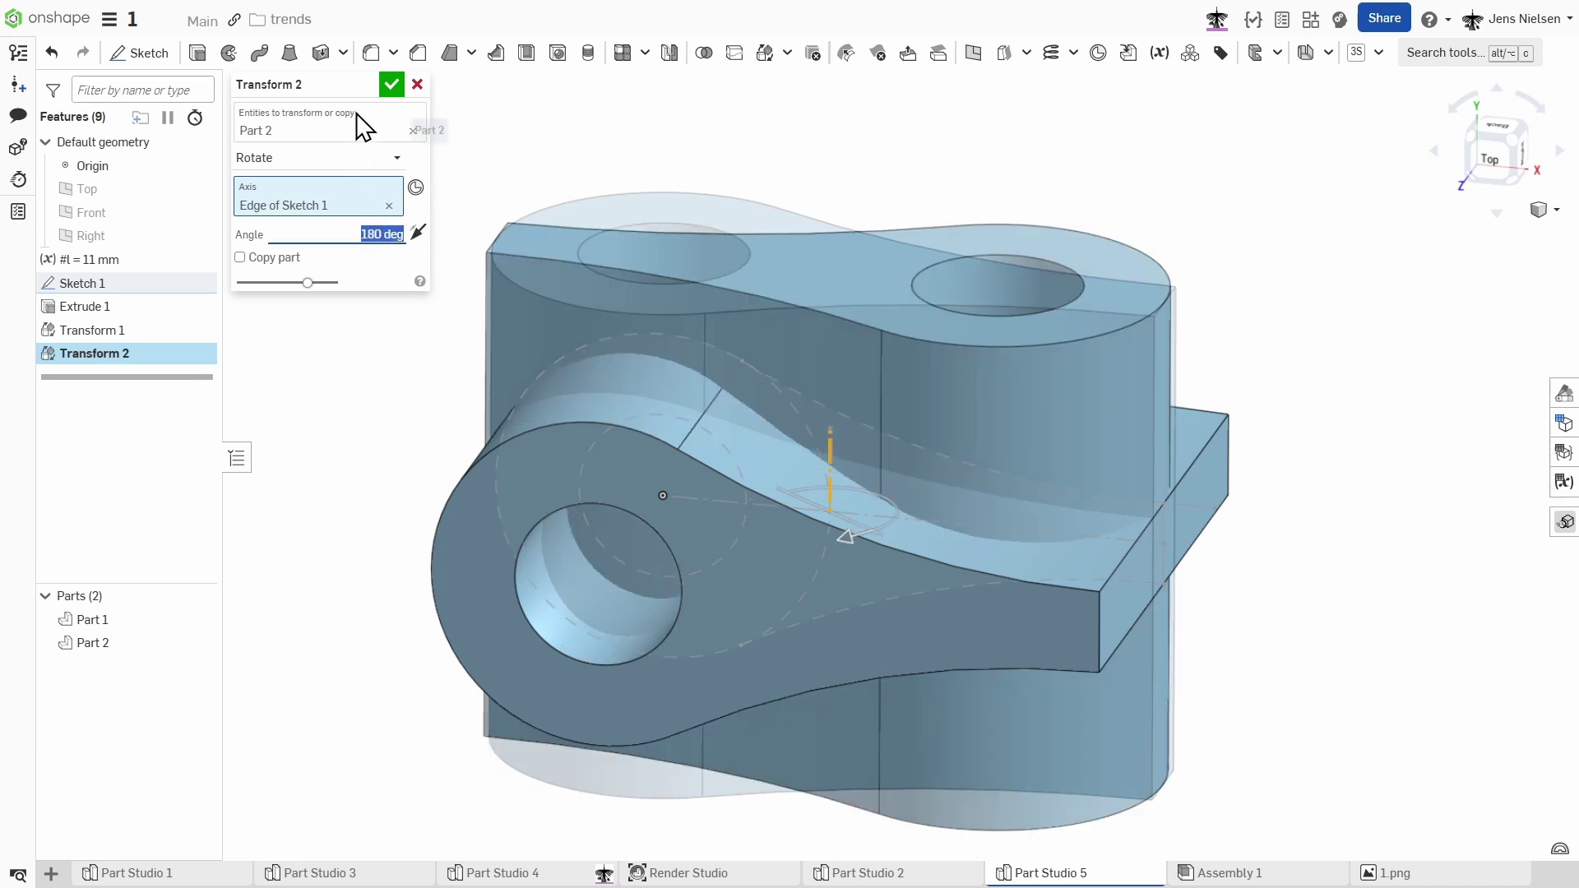
left_click(391, 85)
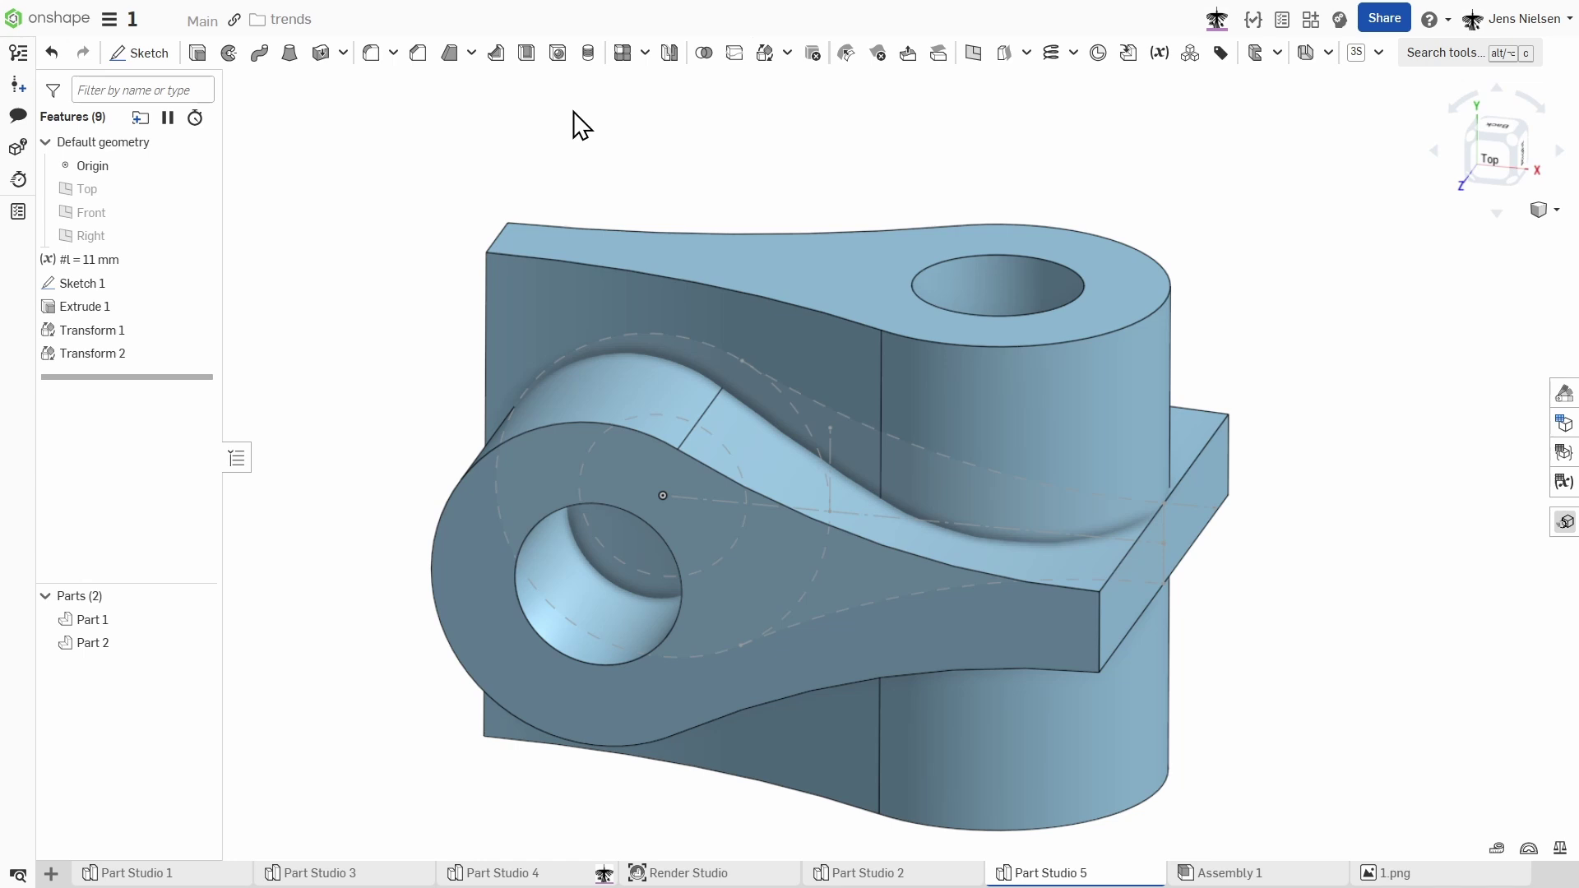
Step: Boolean-intersect Part 2 and Part 1, leaving one curved lever part
left_click(703, 55)
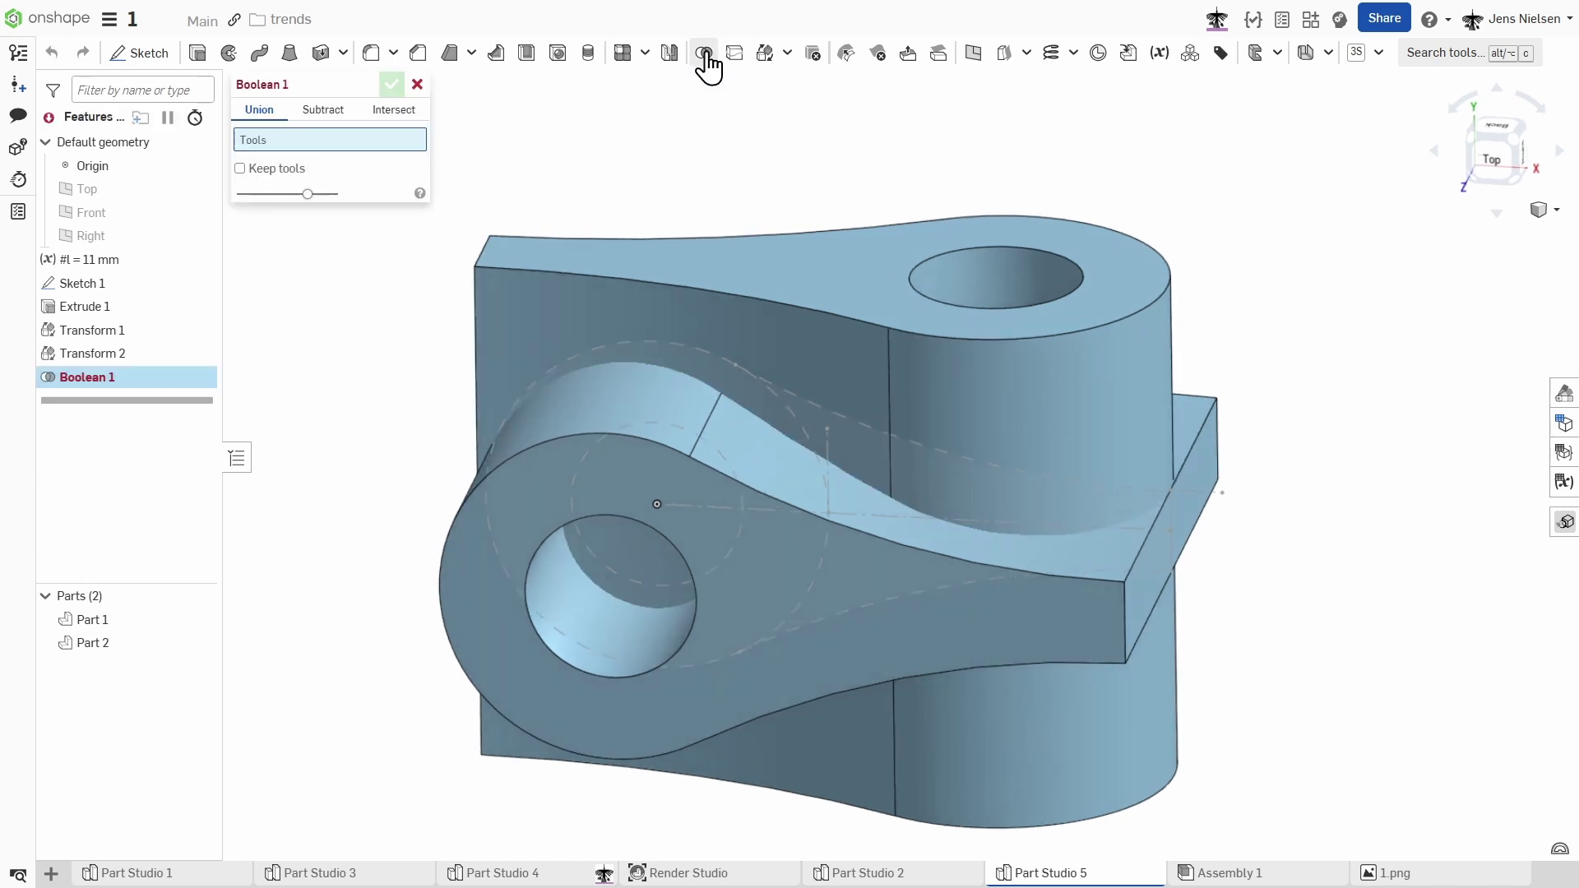
left_click(396, 110)
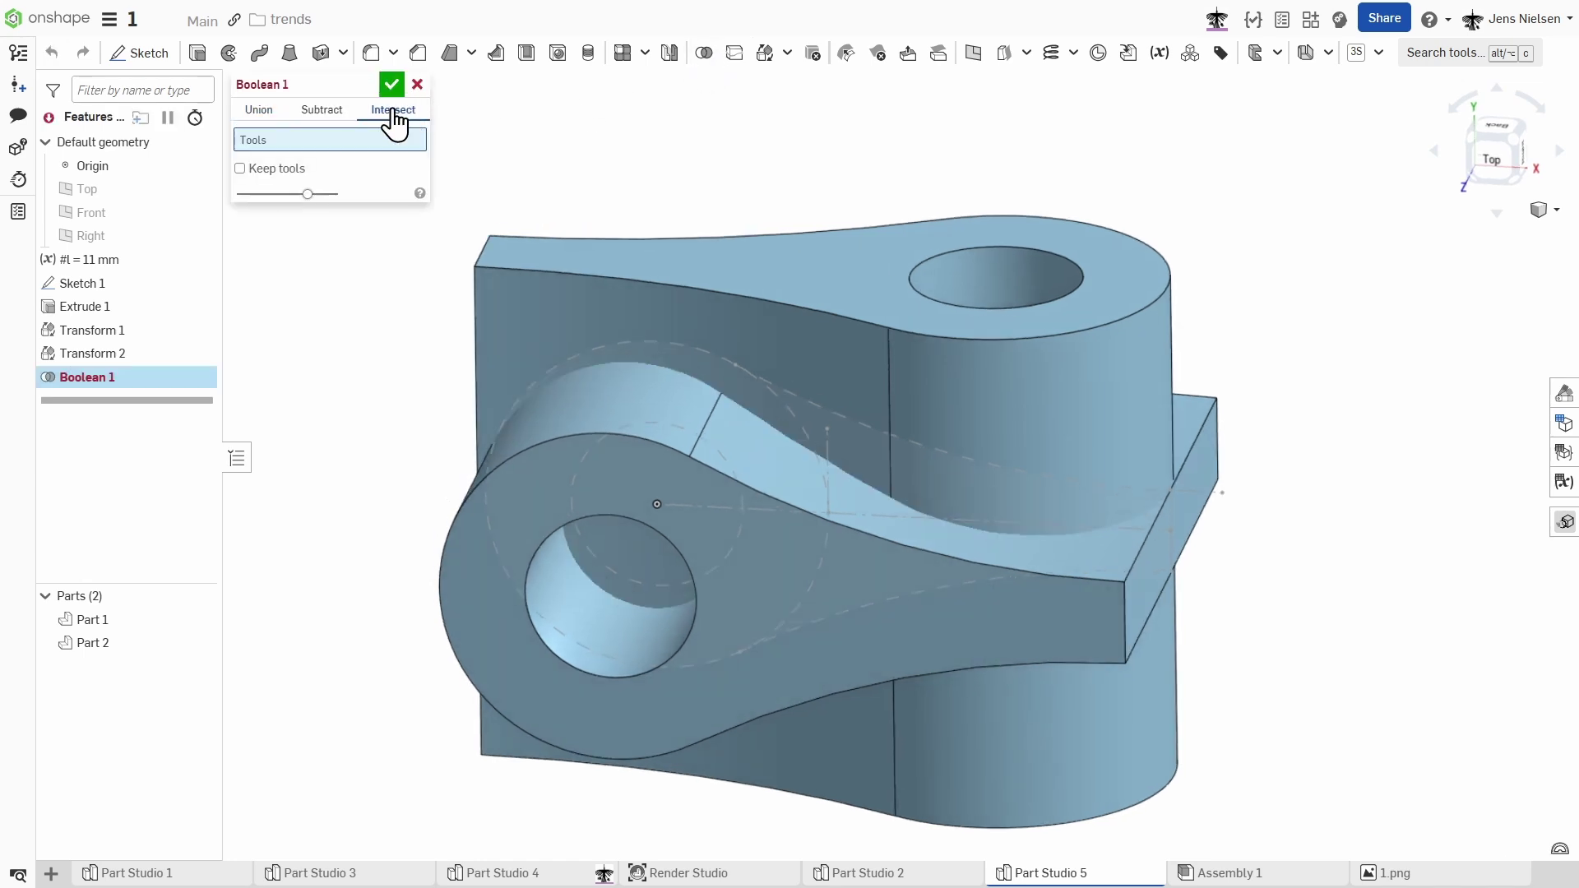
left_click(525, 283)
left_click(581, 403)
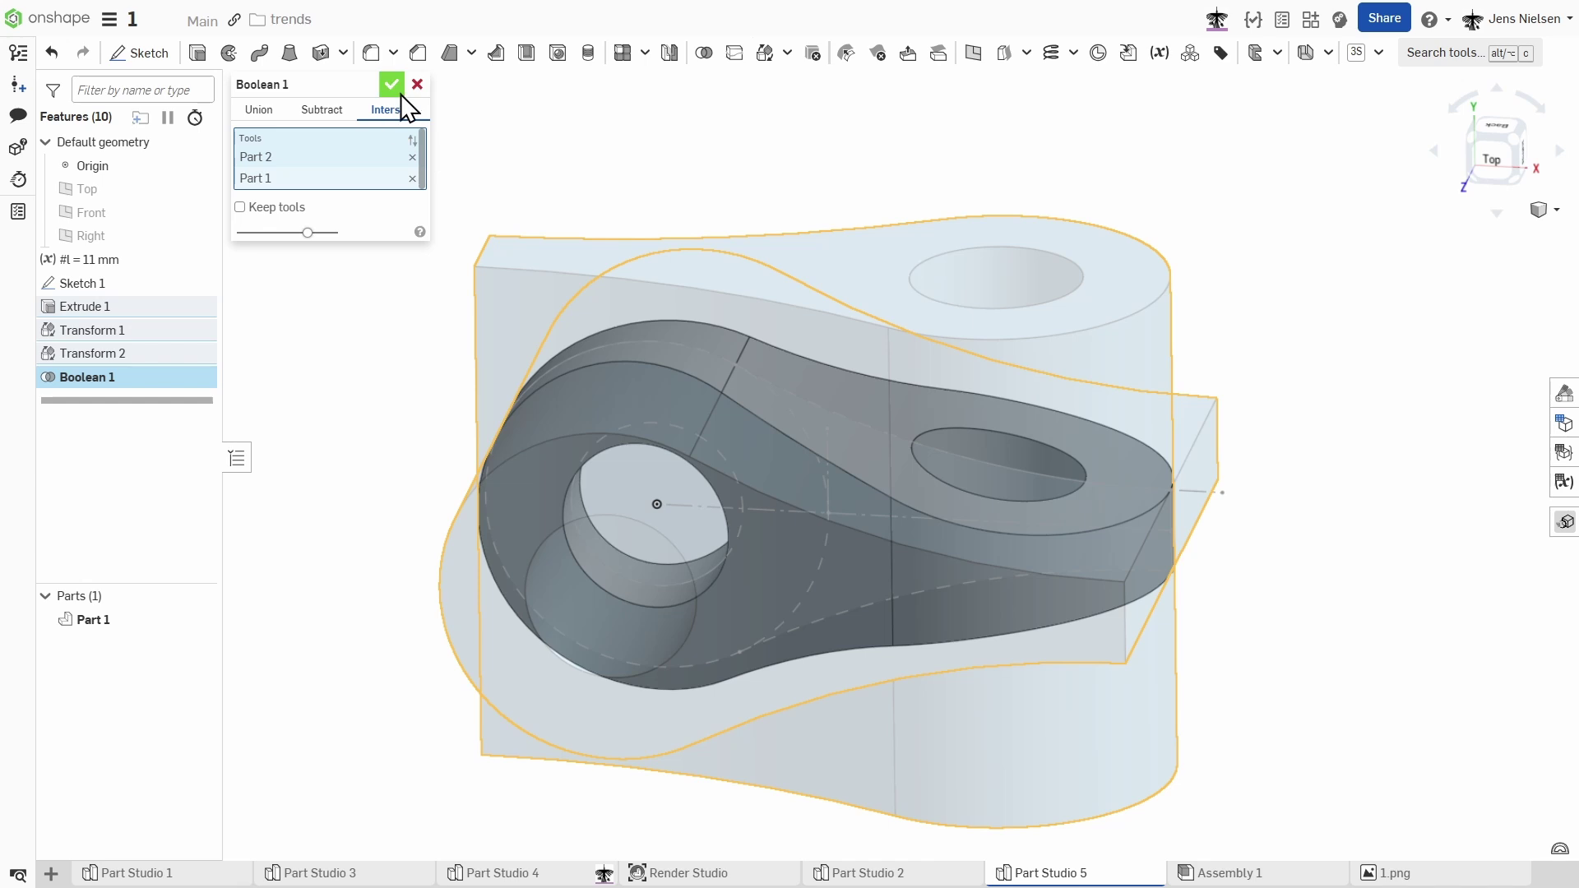
left_click(392, 85)
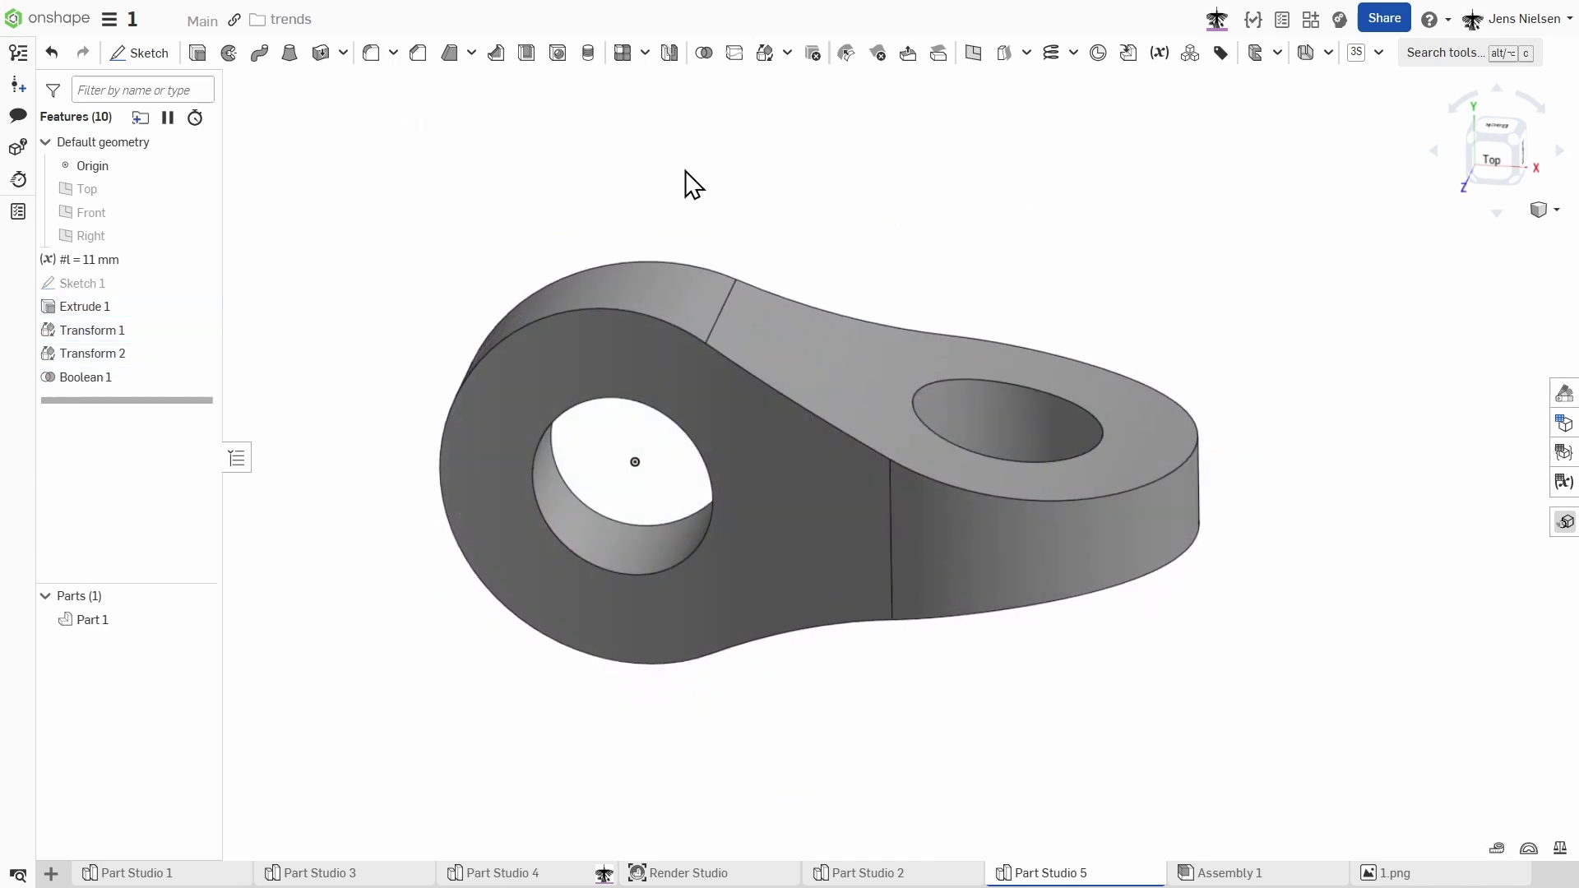
Step: Fillet all edges of the lever with radius #l/3
key("shift+f")
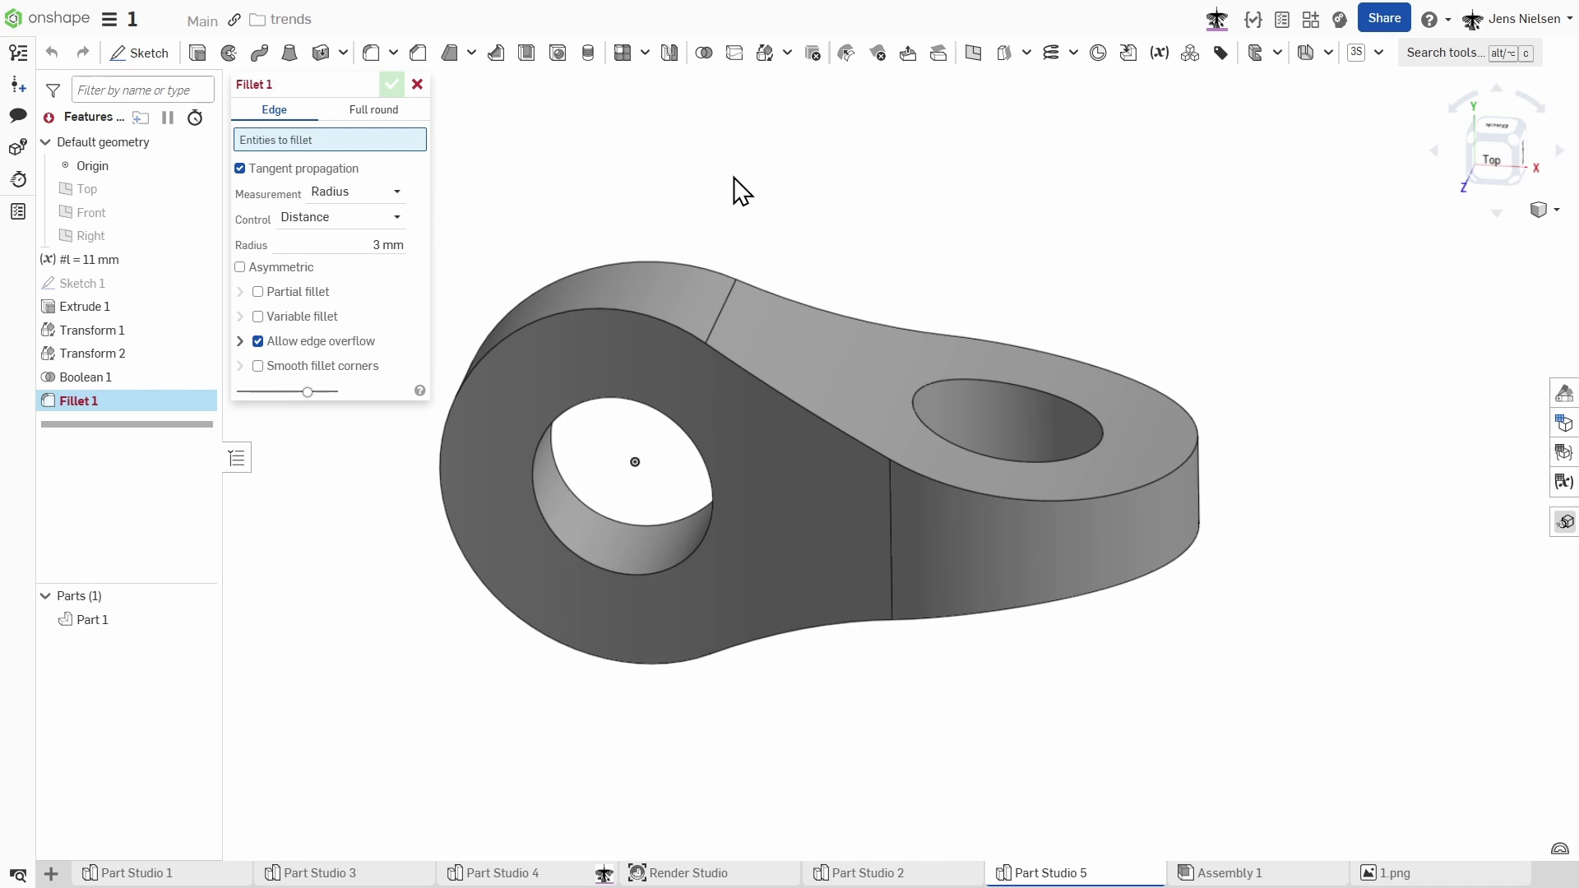
scroll(934, 360, "down", 3)
left_click_drag(1229, 624, 625, 274)
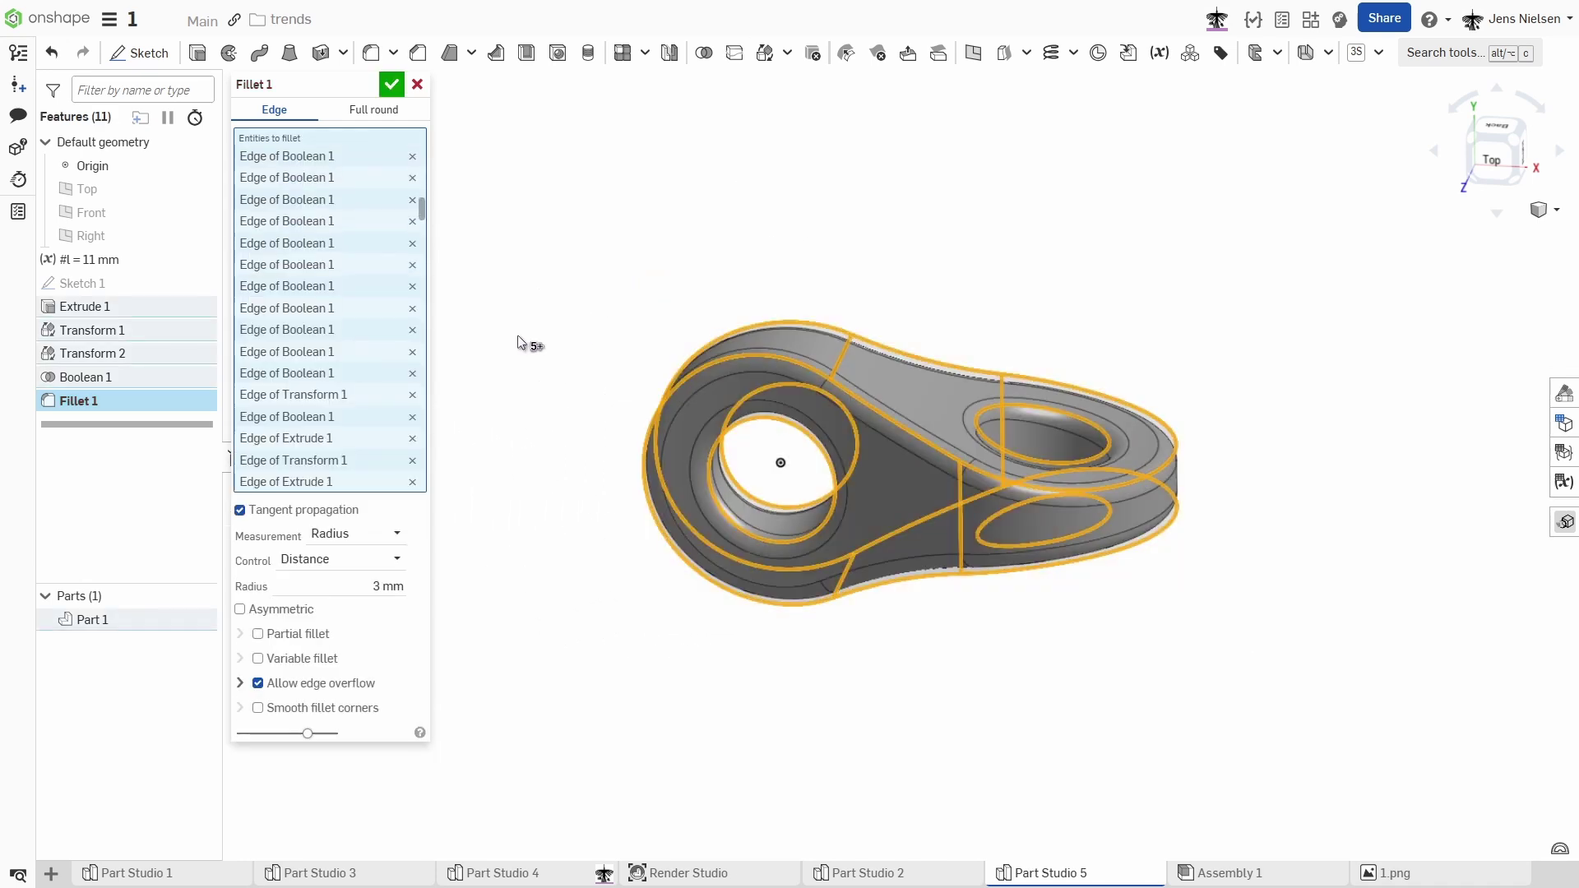
left_click(388, 585)
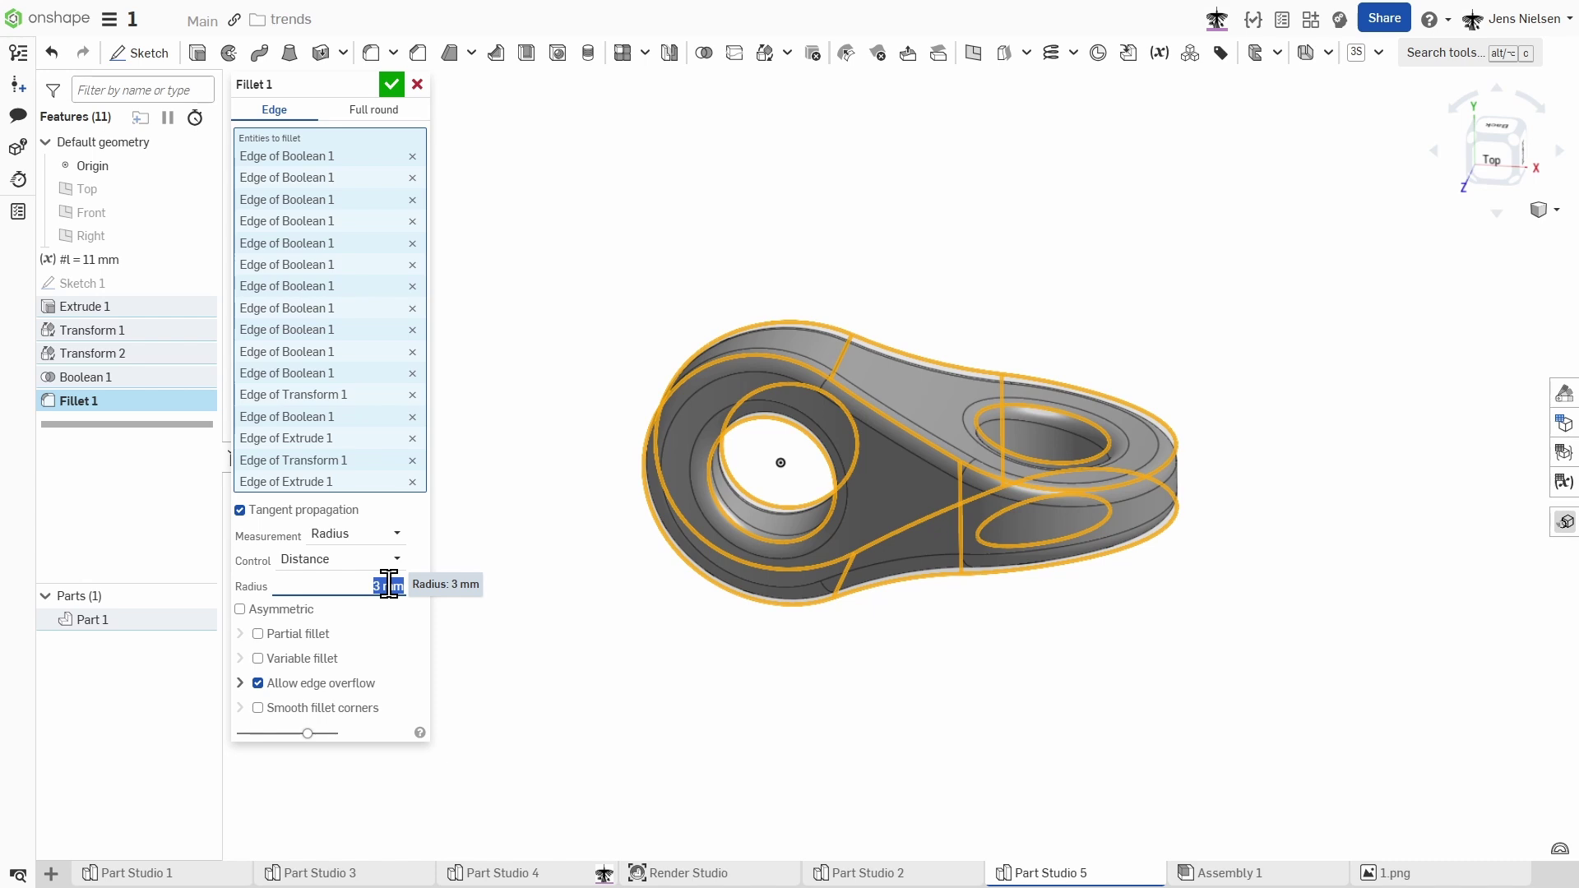
type("#l")
left_click(352, 511)
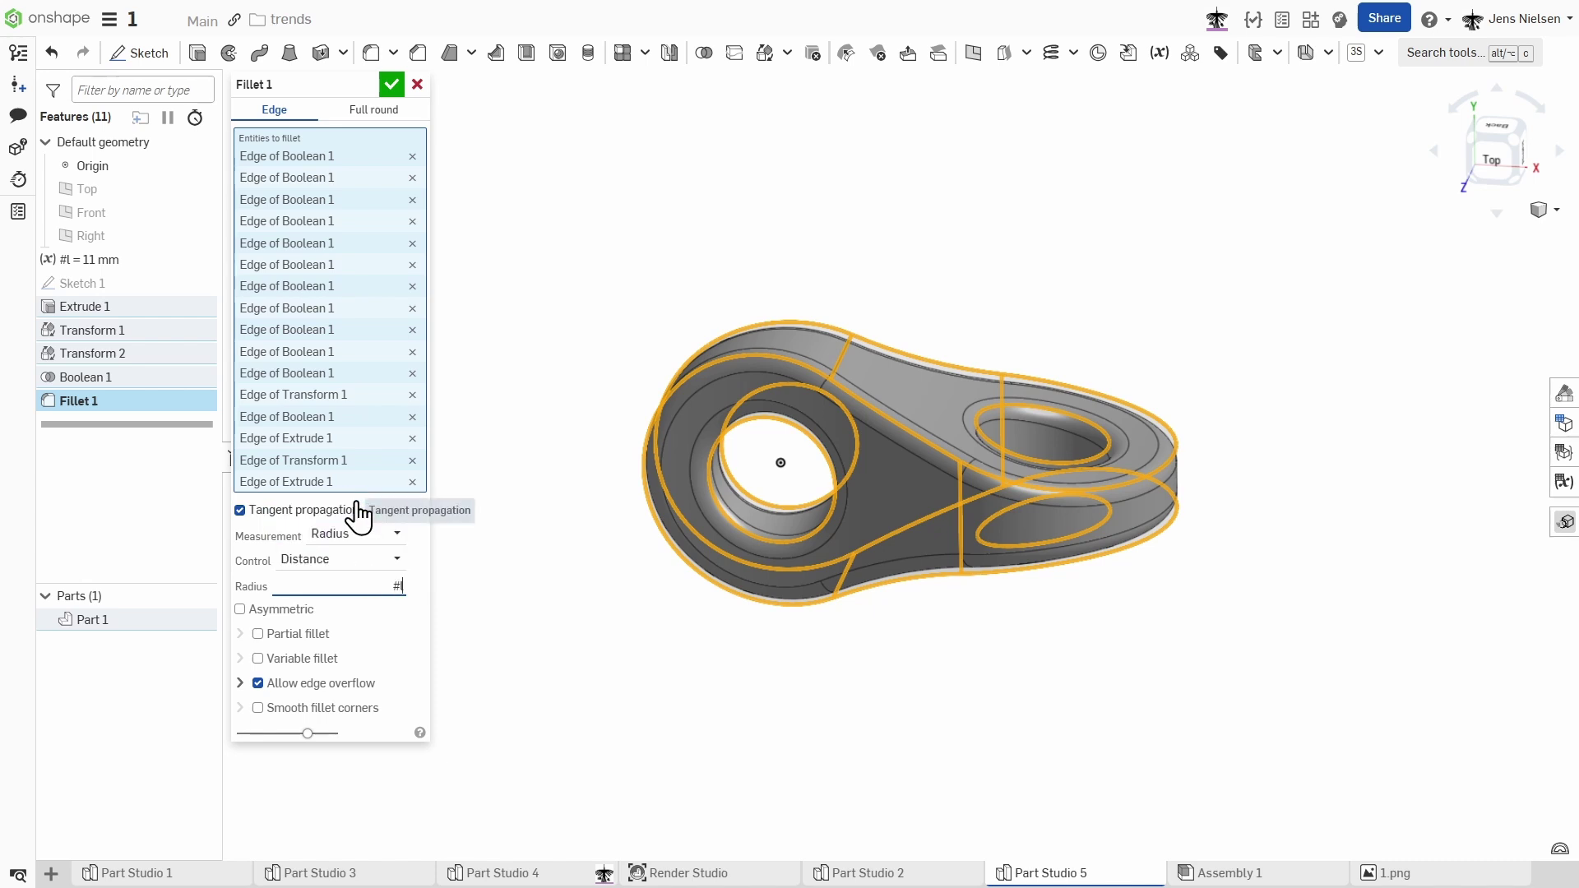
type("/3")
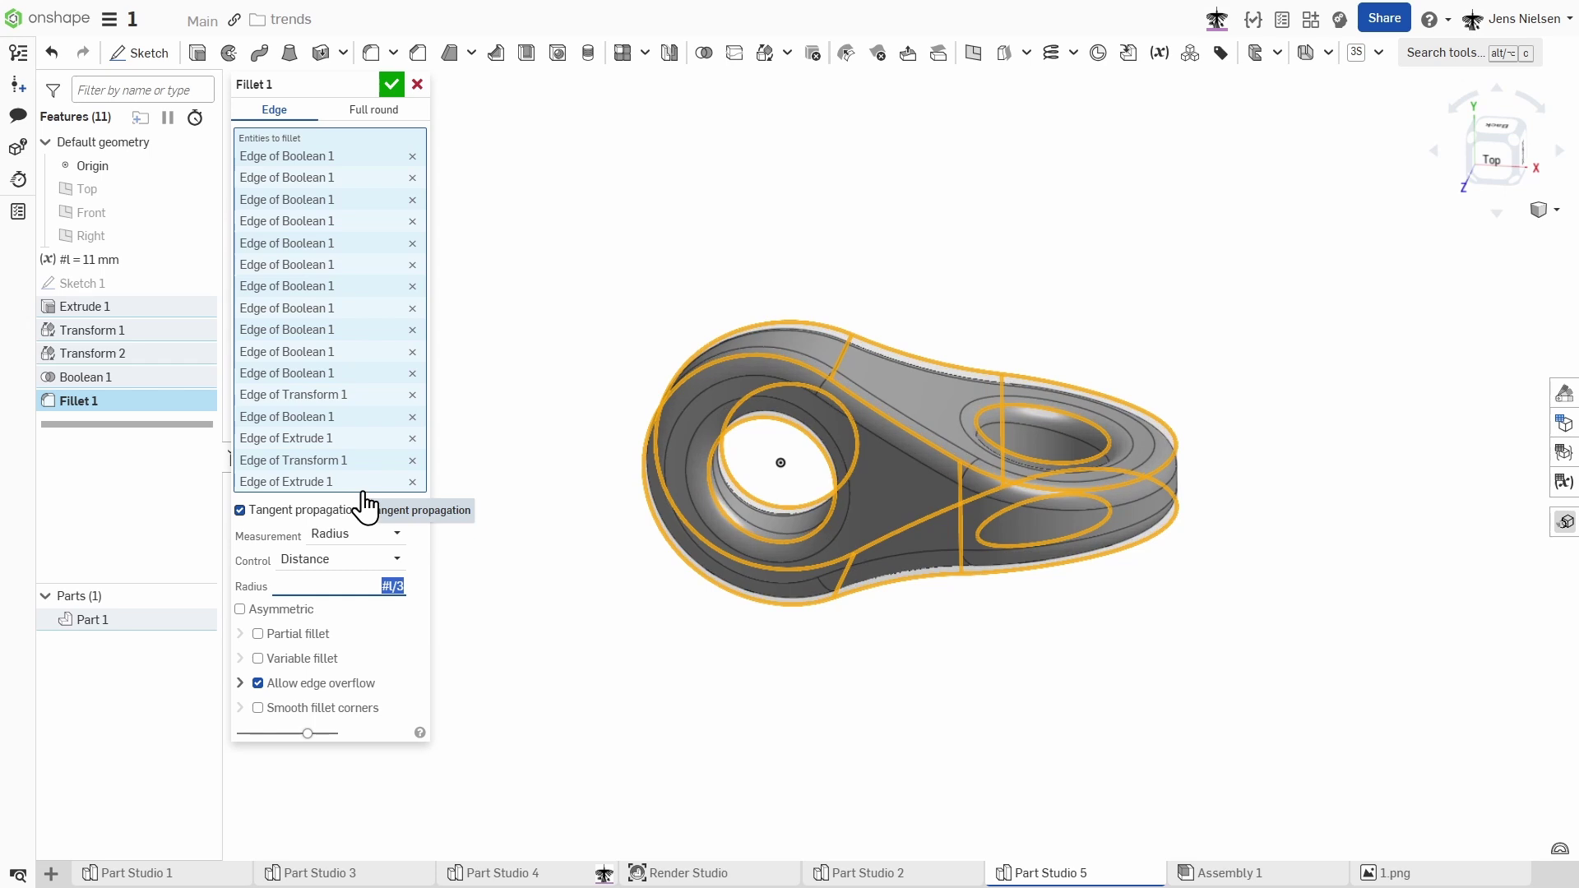
left_click(392, 86)
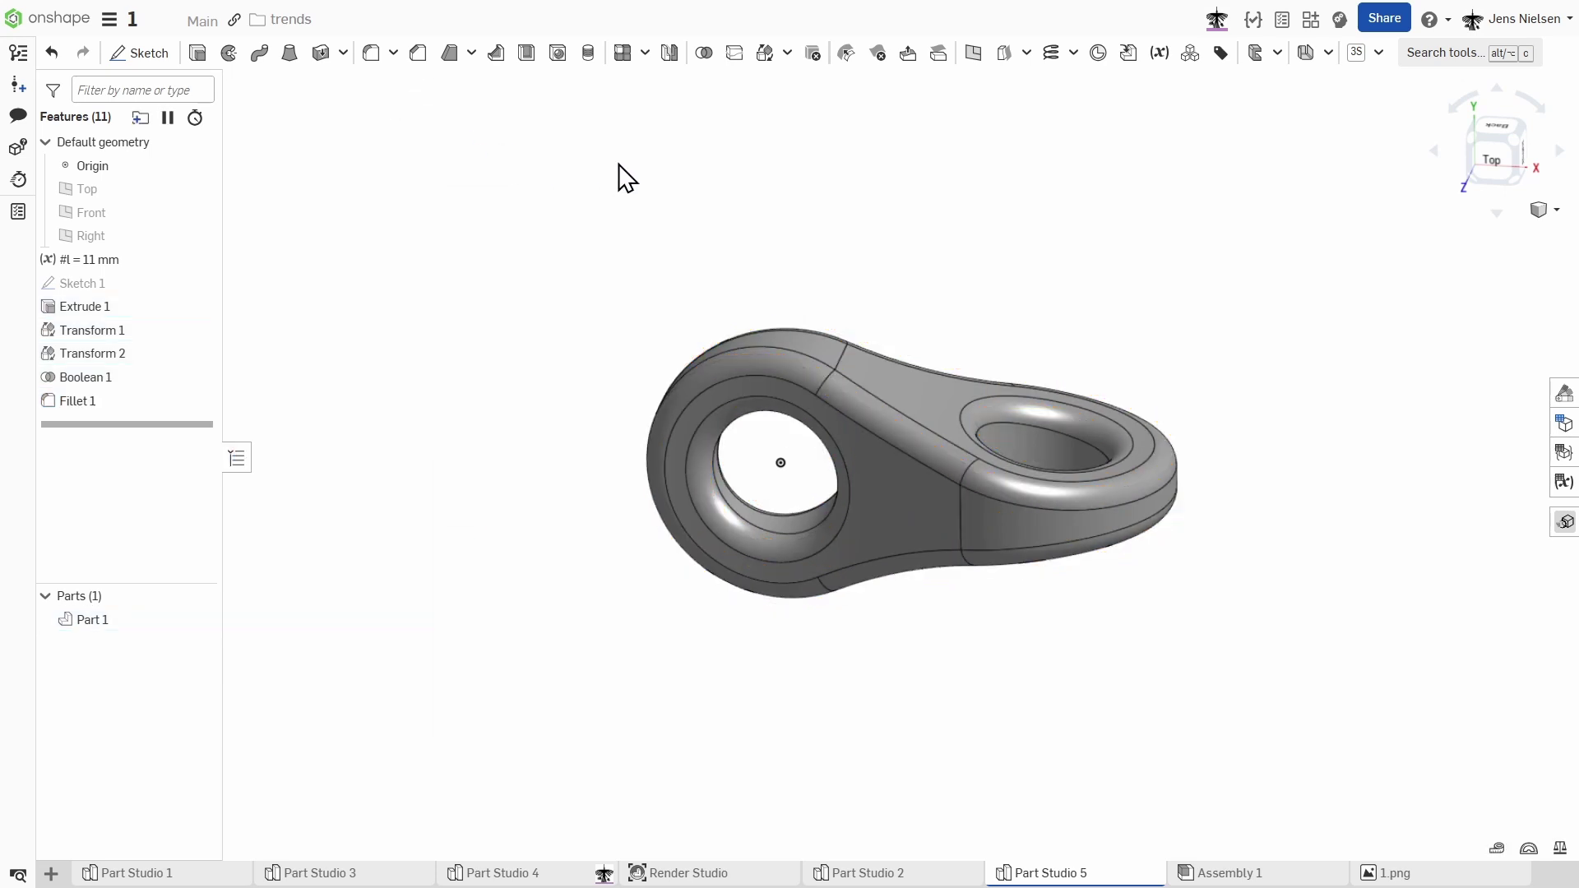
key("f")
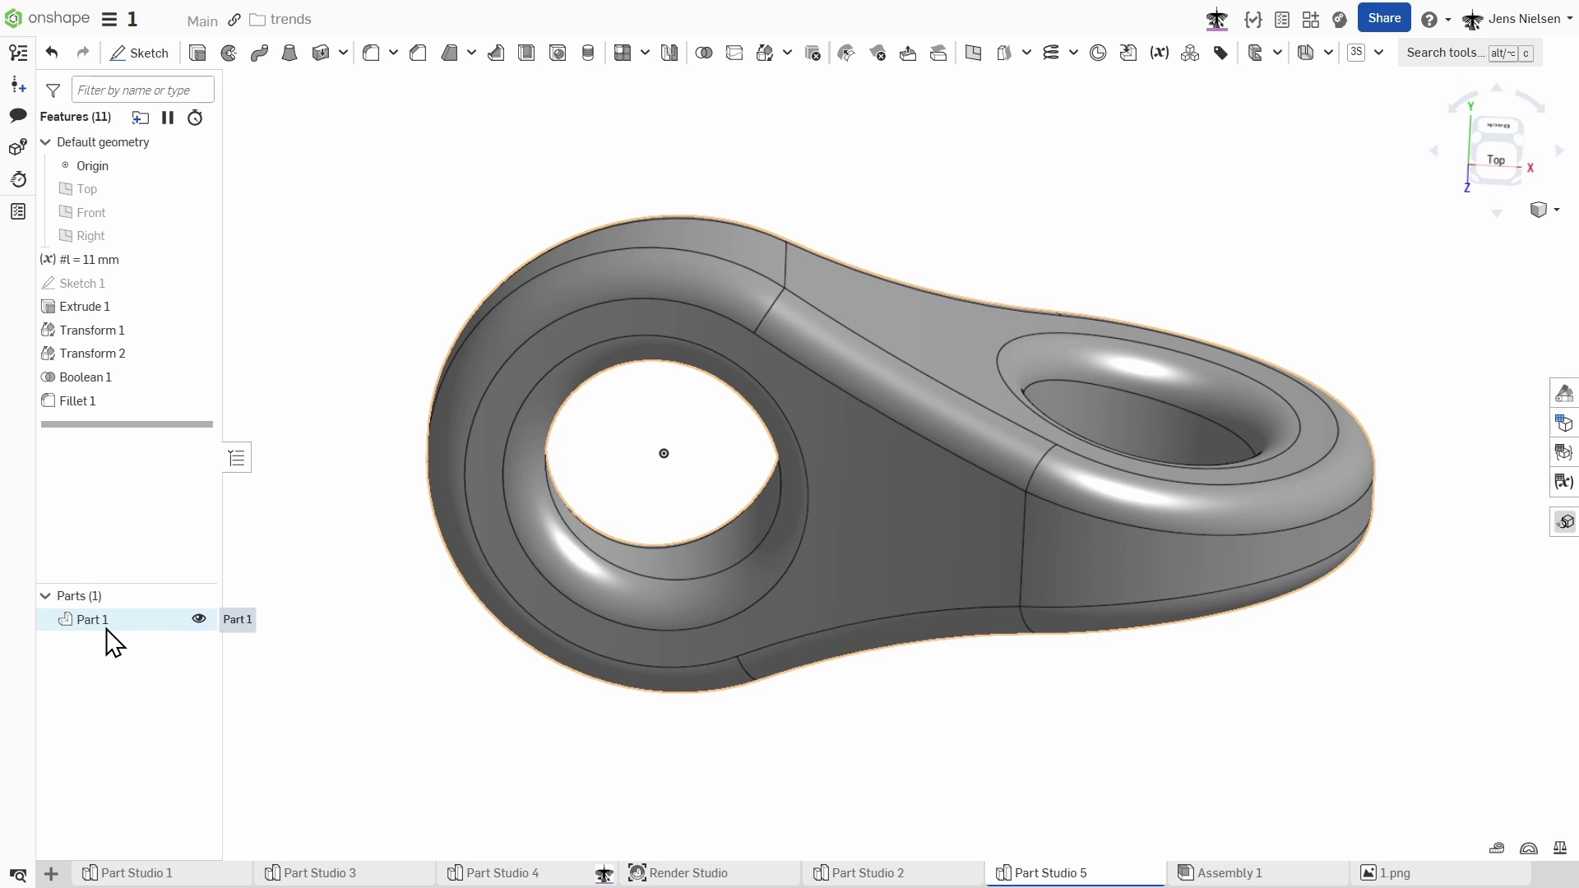
Step: Set Part 1's appearance to purple (#5E40A4)
right_click(105, 632)
left_click(186, 366)
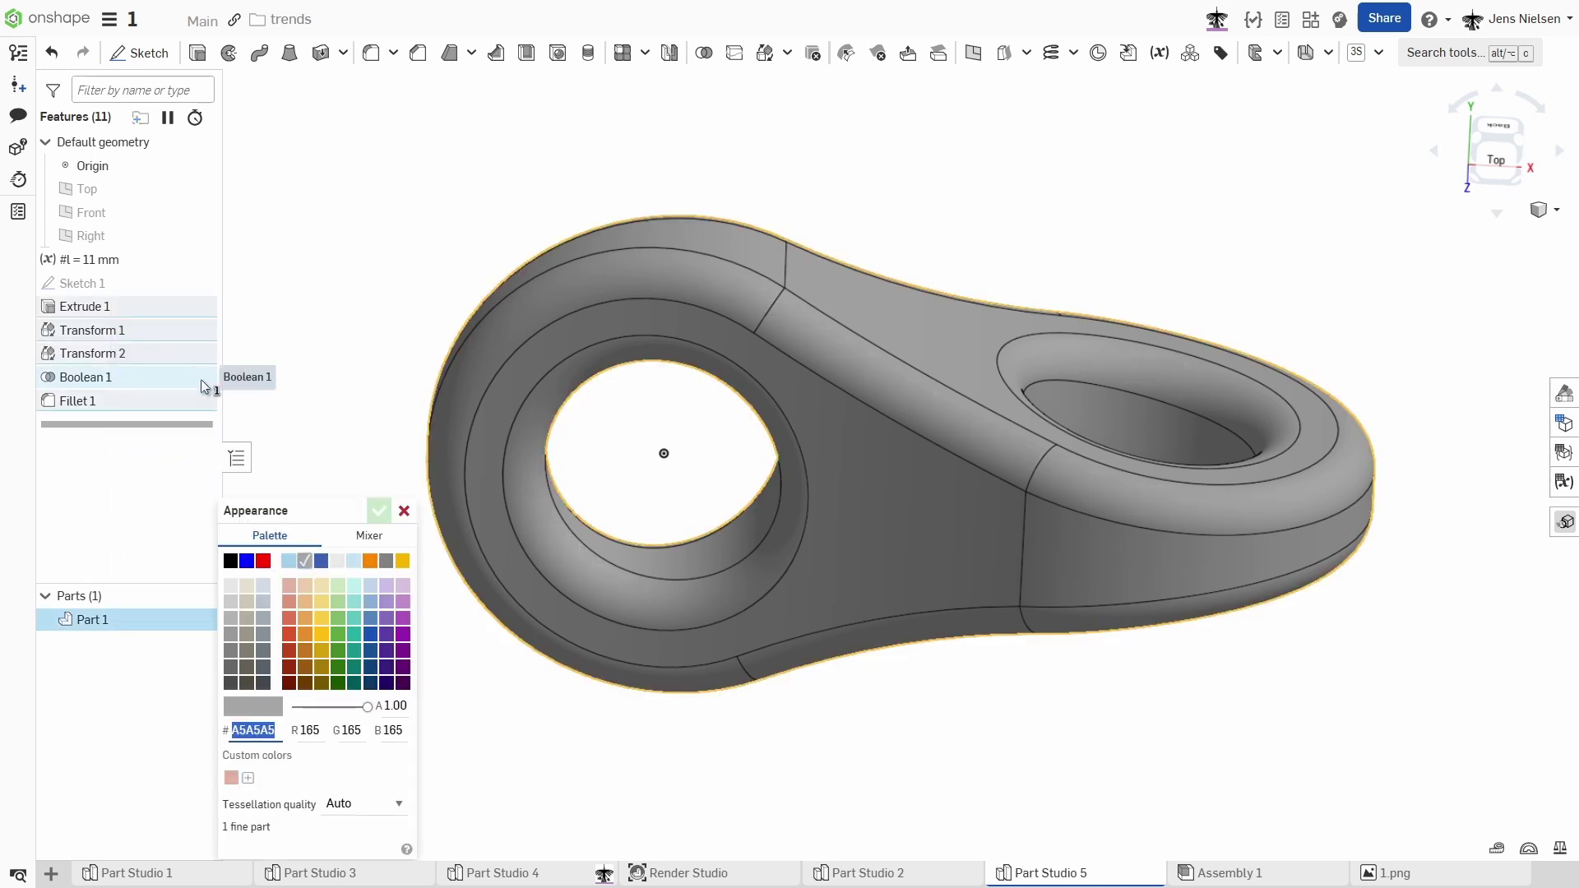
left_click(393, 641)
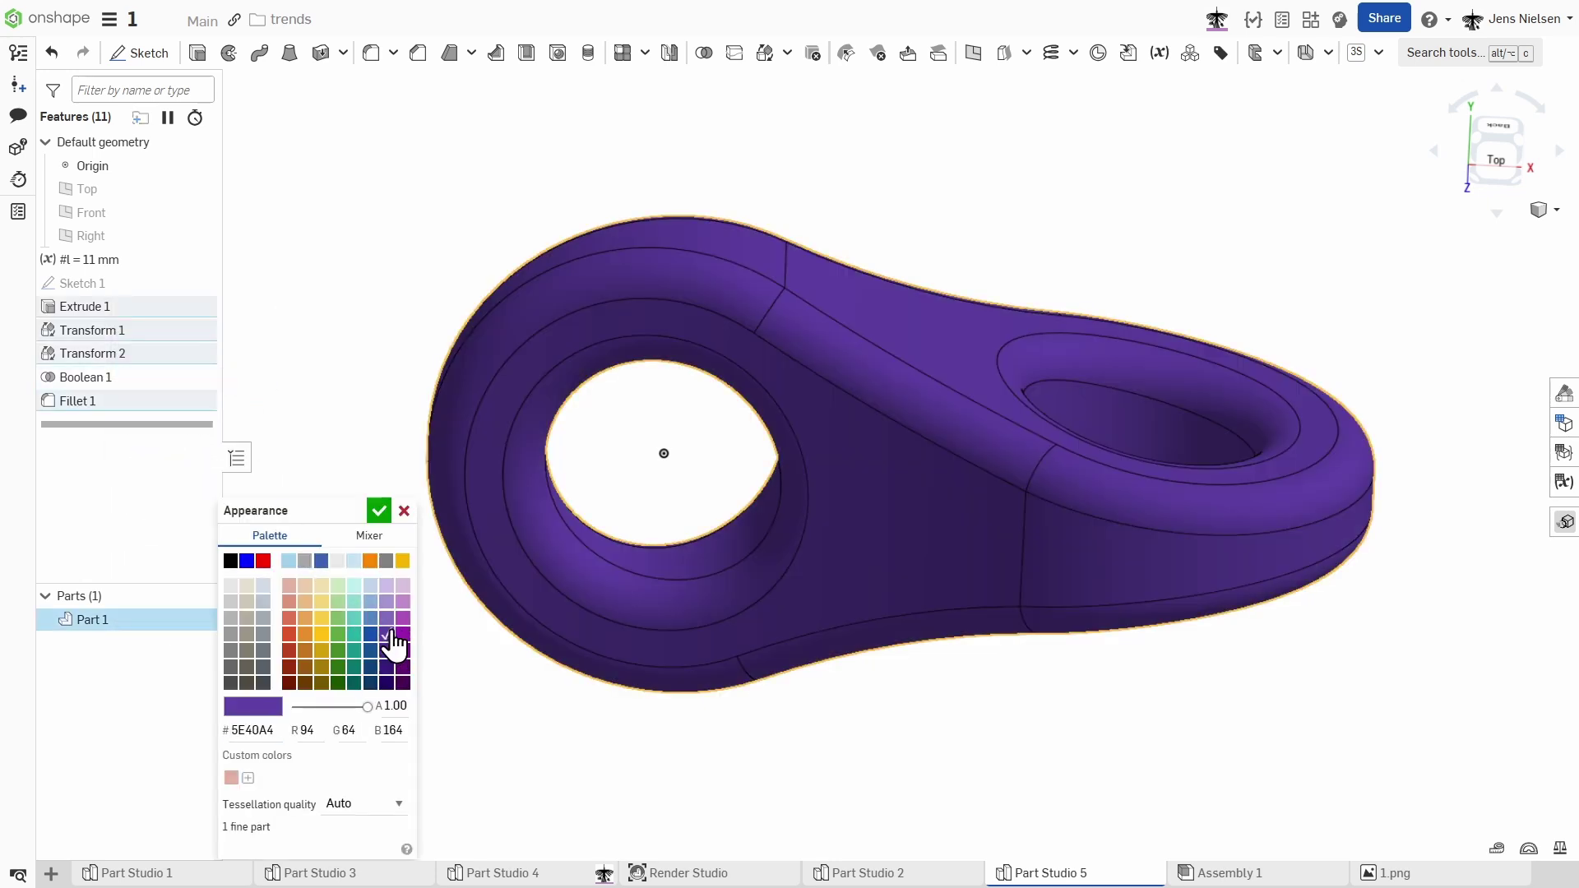
left_click(379, 511)
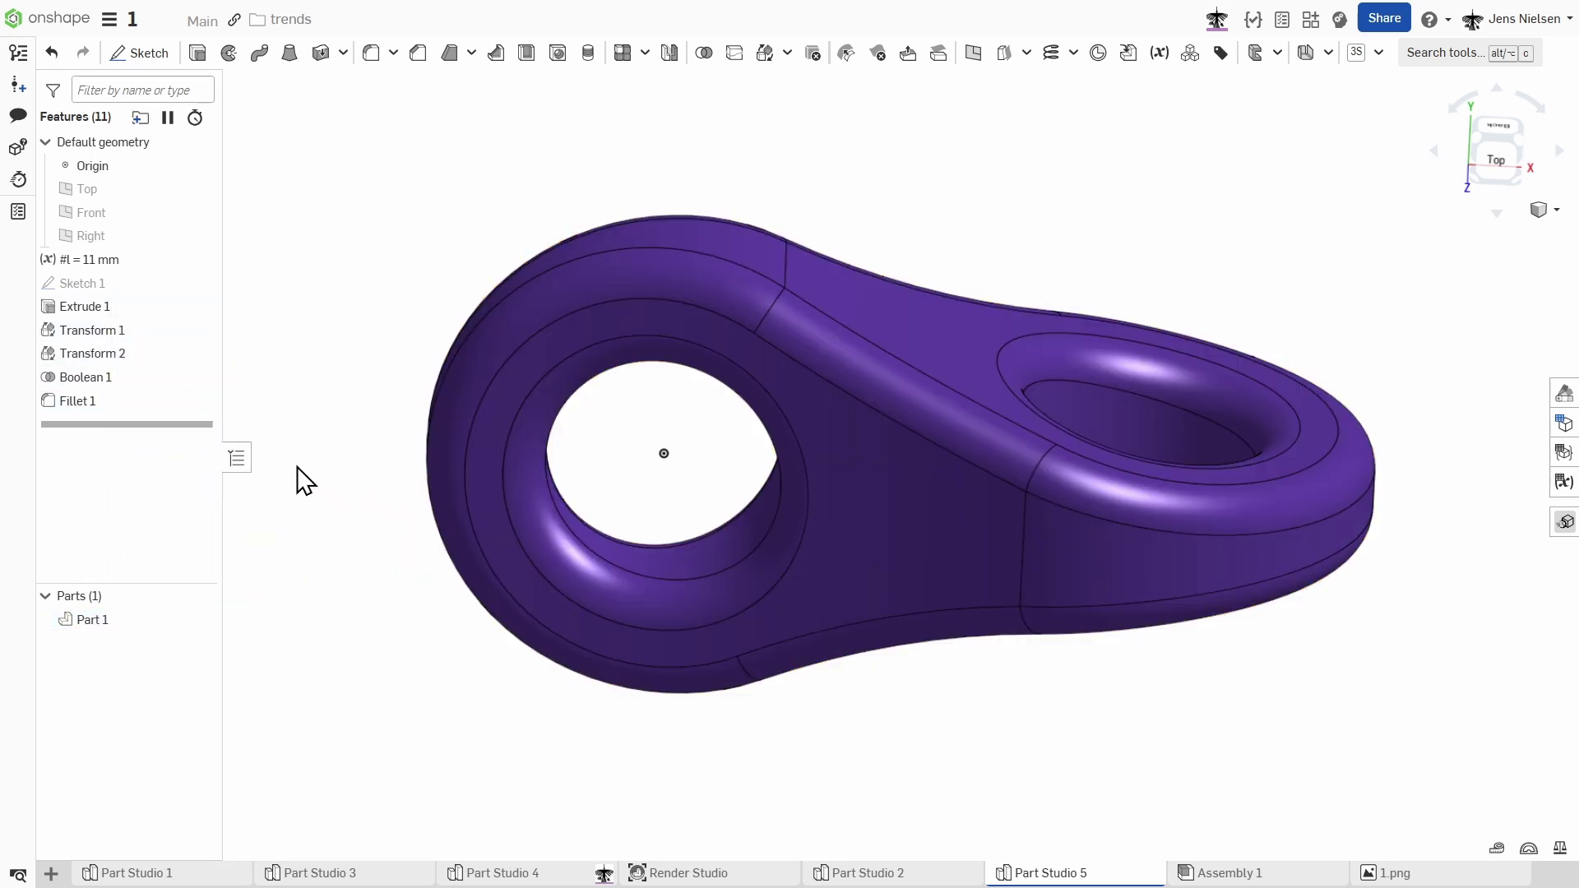
Step: Give the Fillet 1 feature faces a yellow (#FFC10E) appearance
right_click(94, 407)
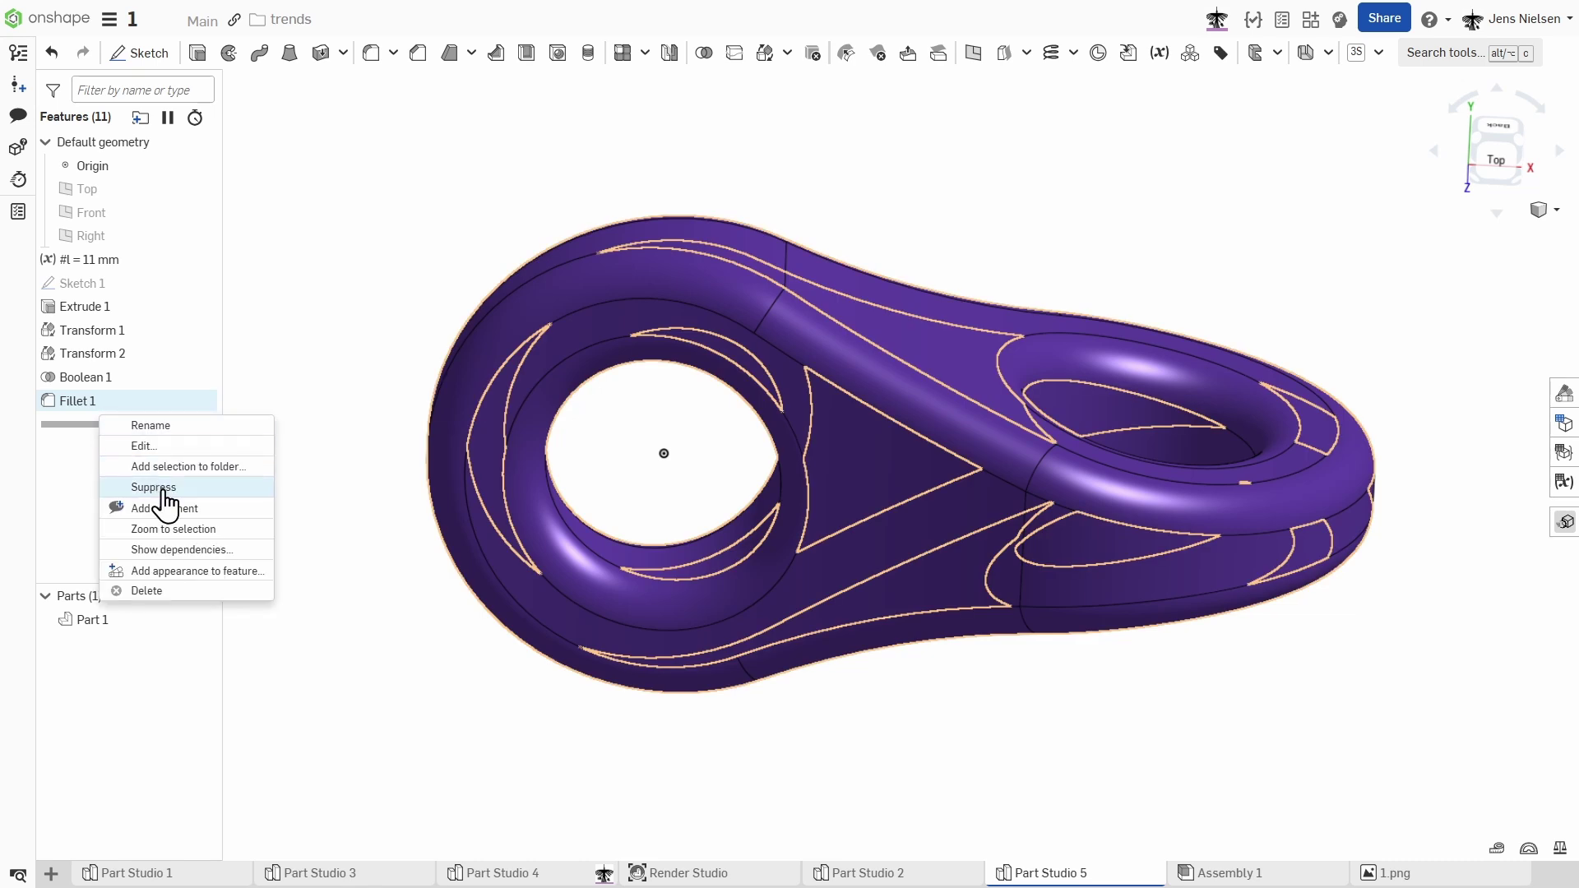
left_click(203, 569)
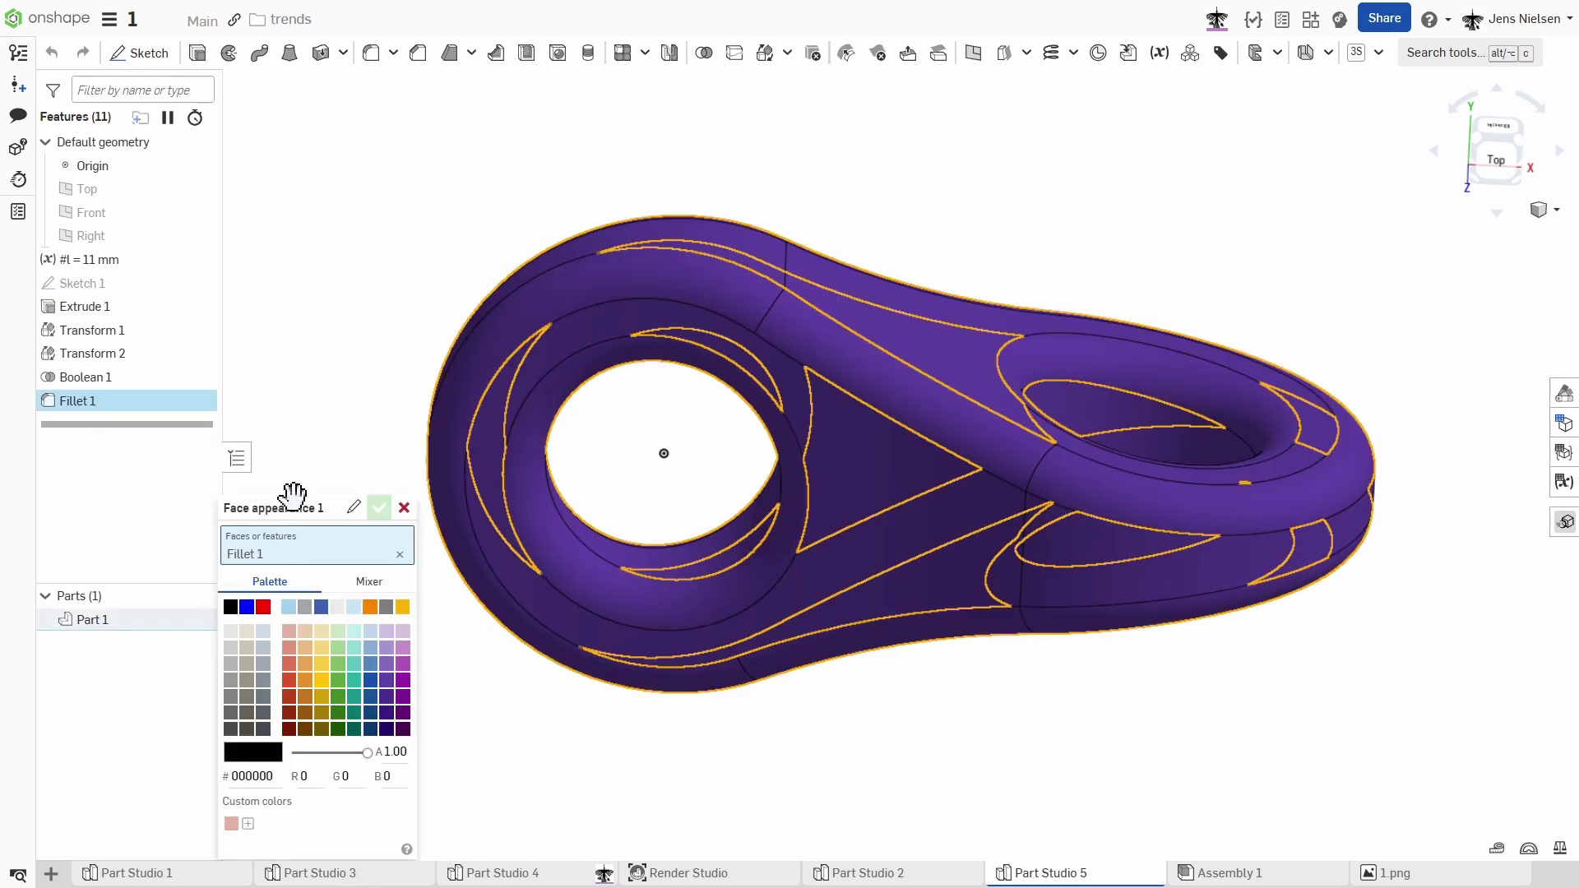
left_click(321, 679)
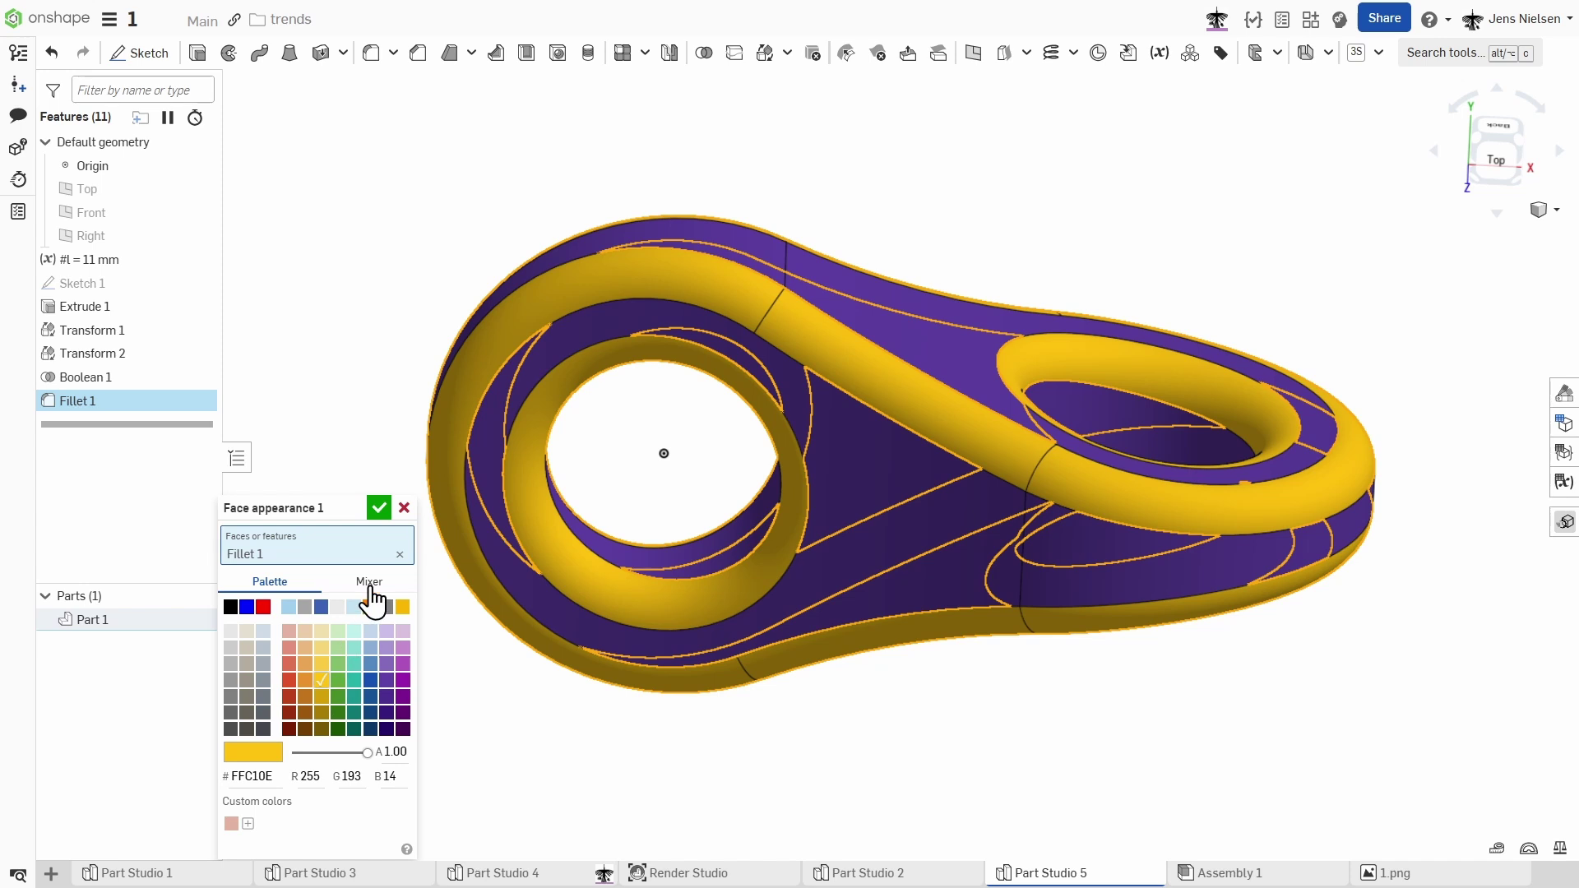
left_click(378, 507)
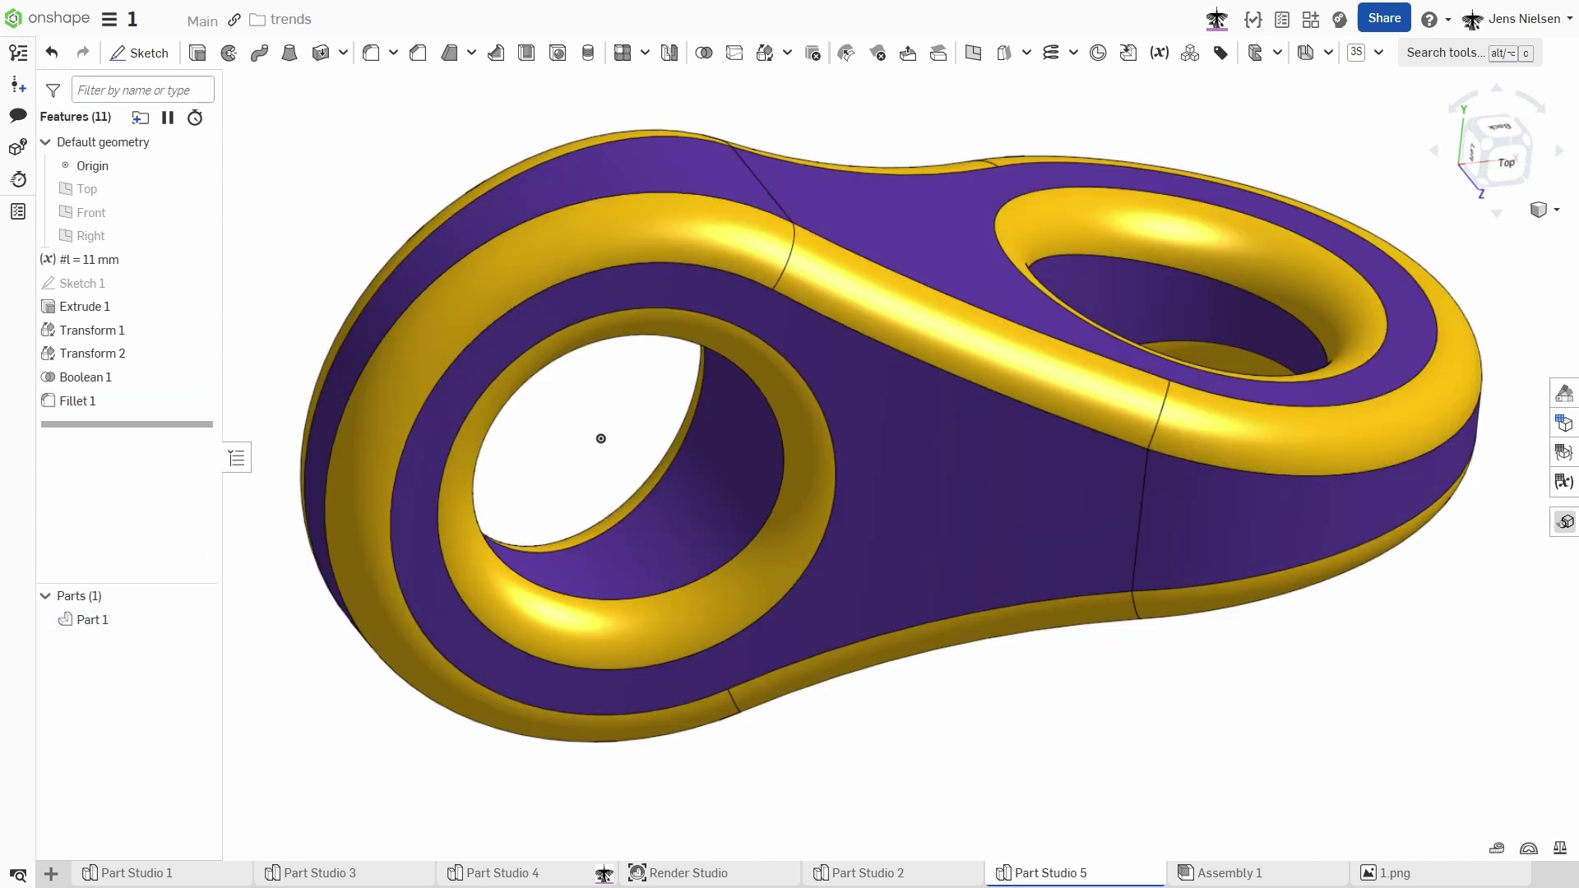